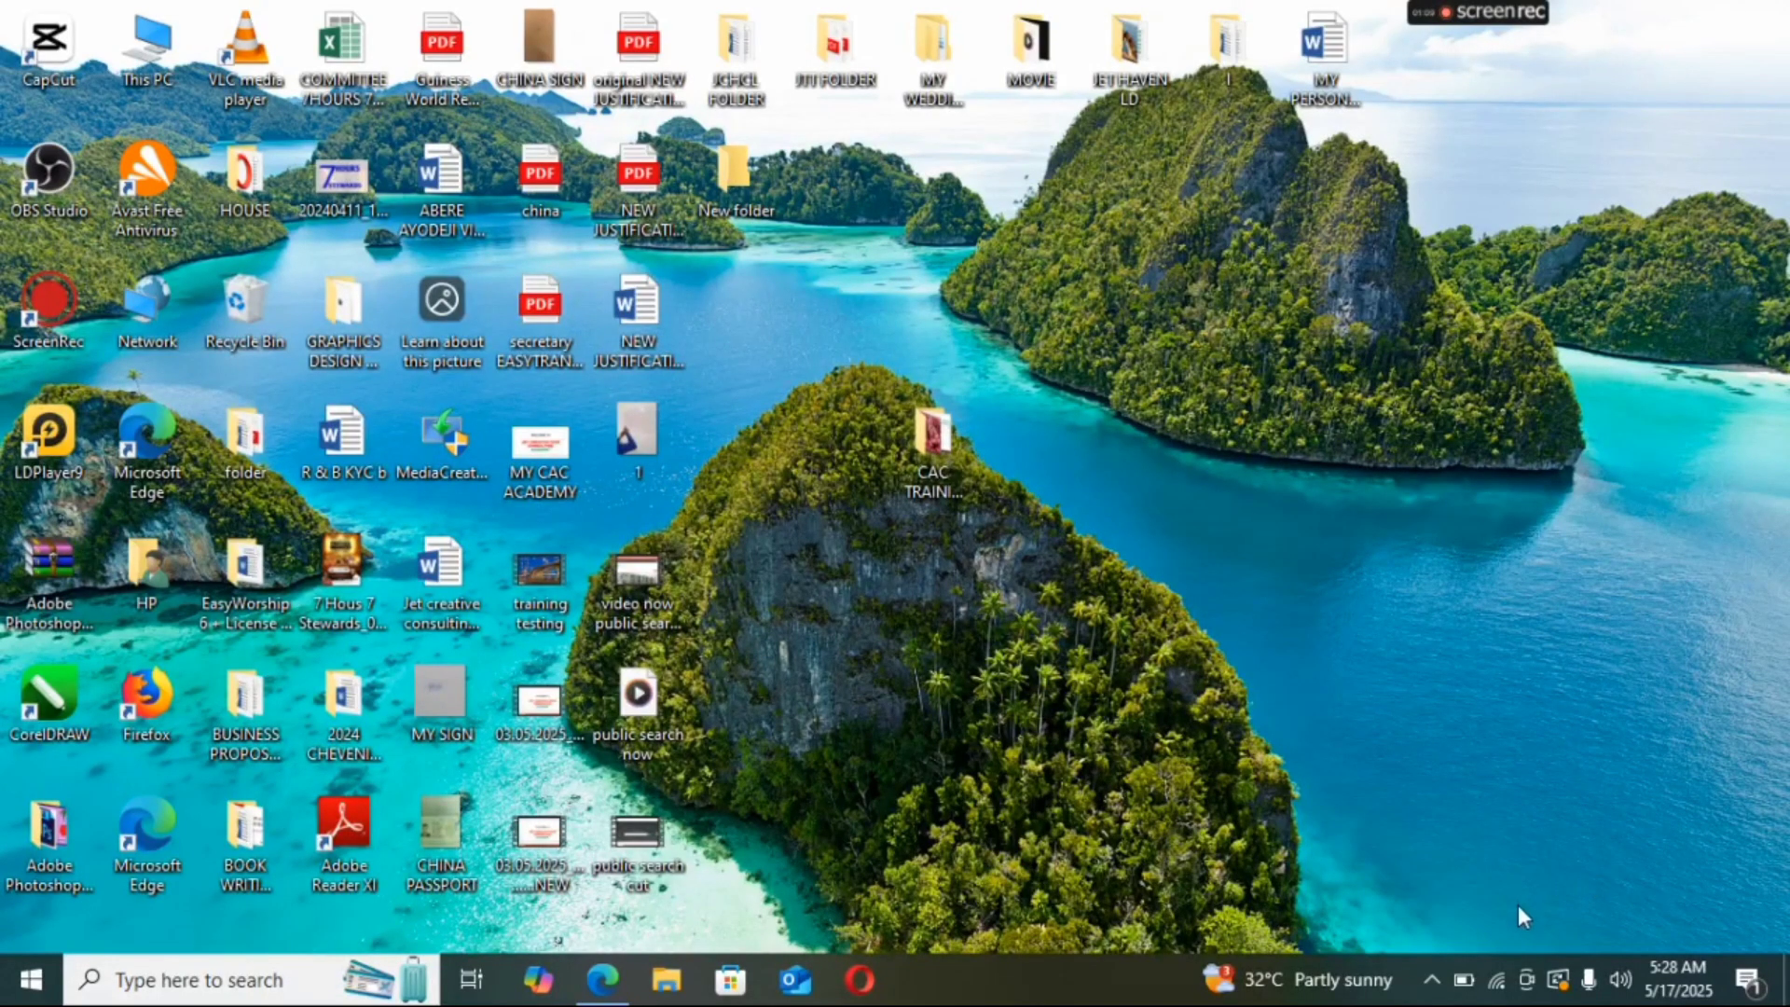
Check the Wi-Fi connection, then return to Edge and open a blank new tab.
{"action": "left_click", "coordinate": [1494, 986]}
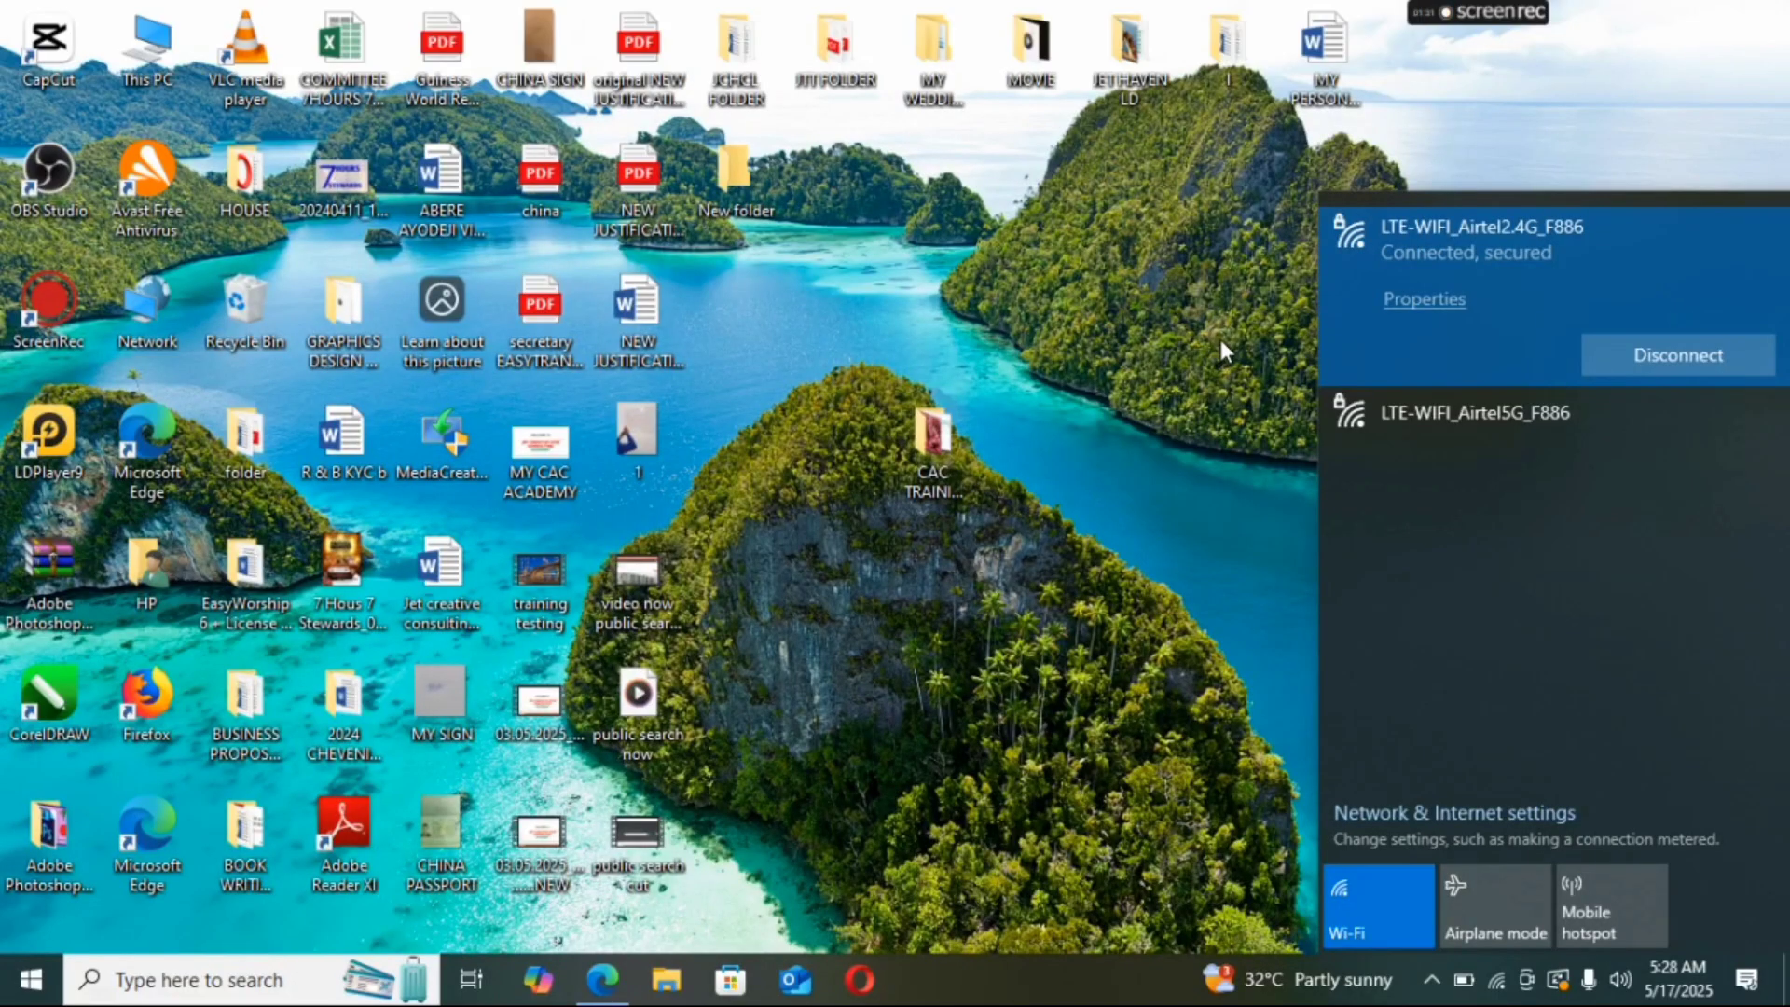
{"action": "left_click", "coordinate": [1162, 285]}
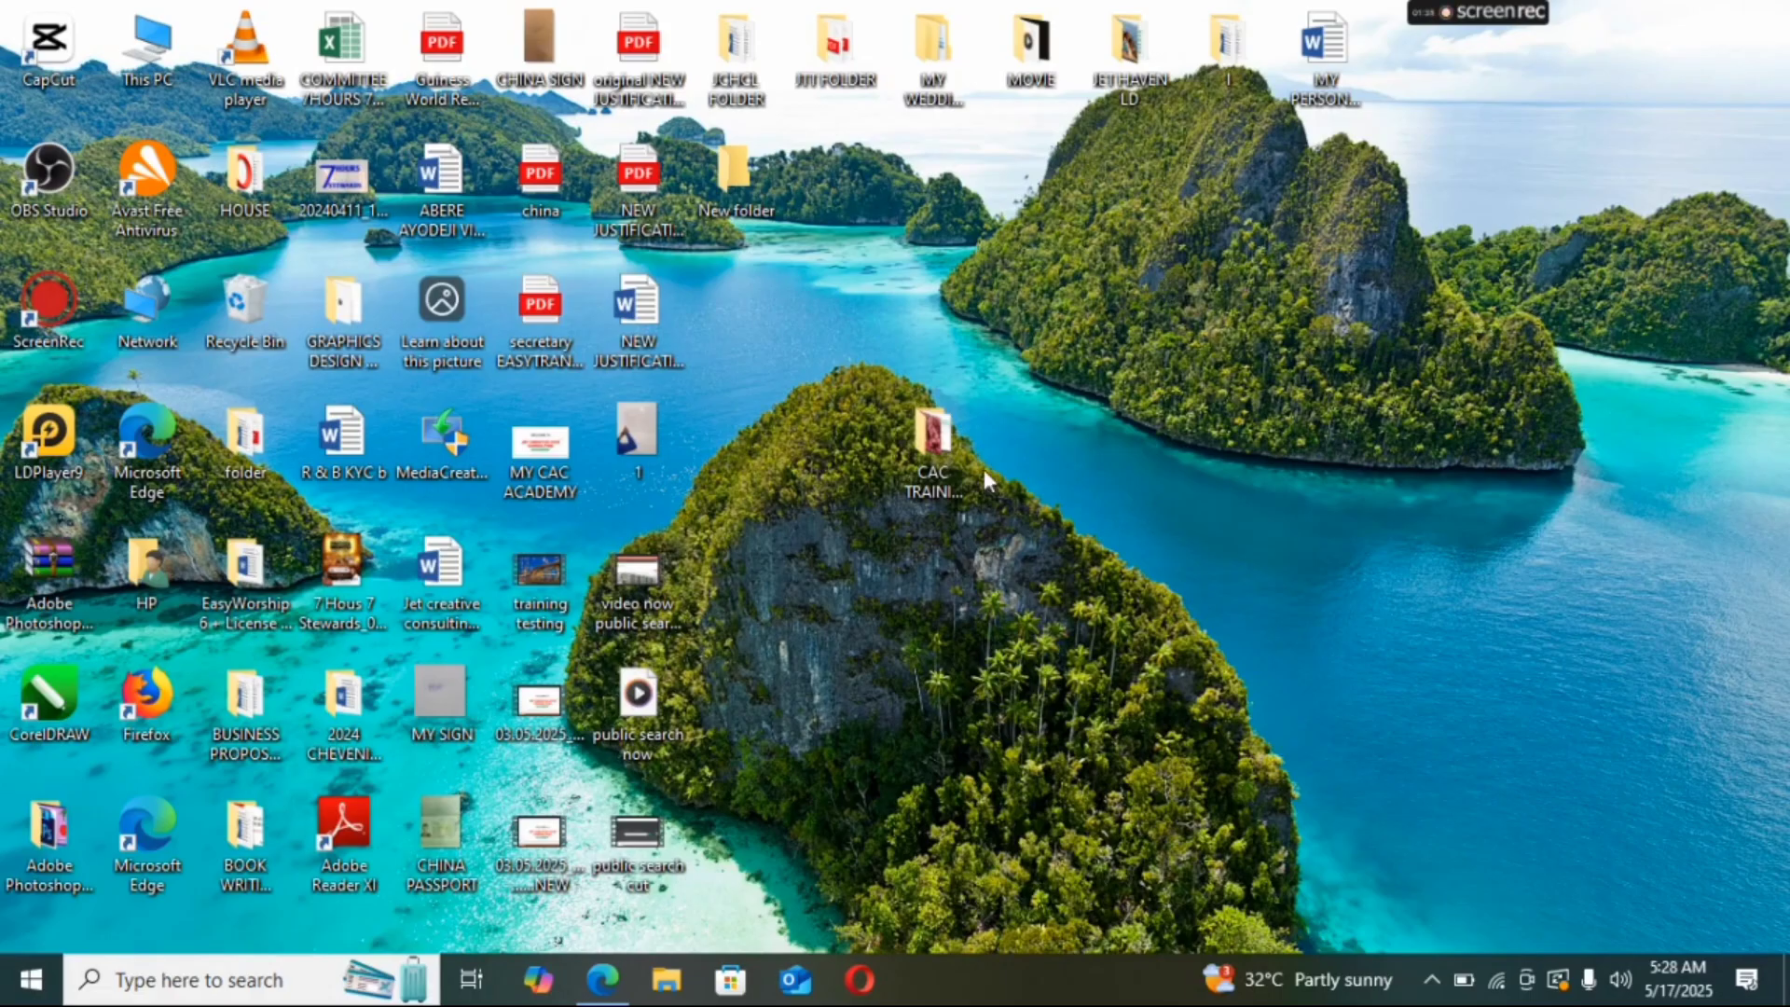
{"action": "left_click", "coordinate": [601, 979]}
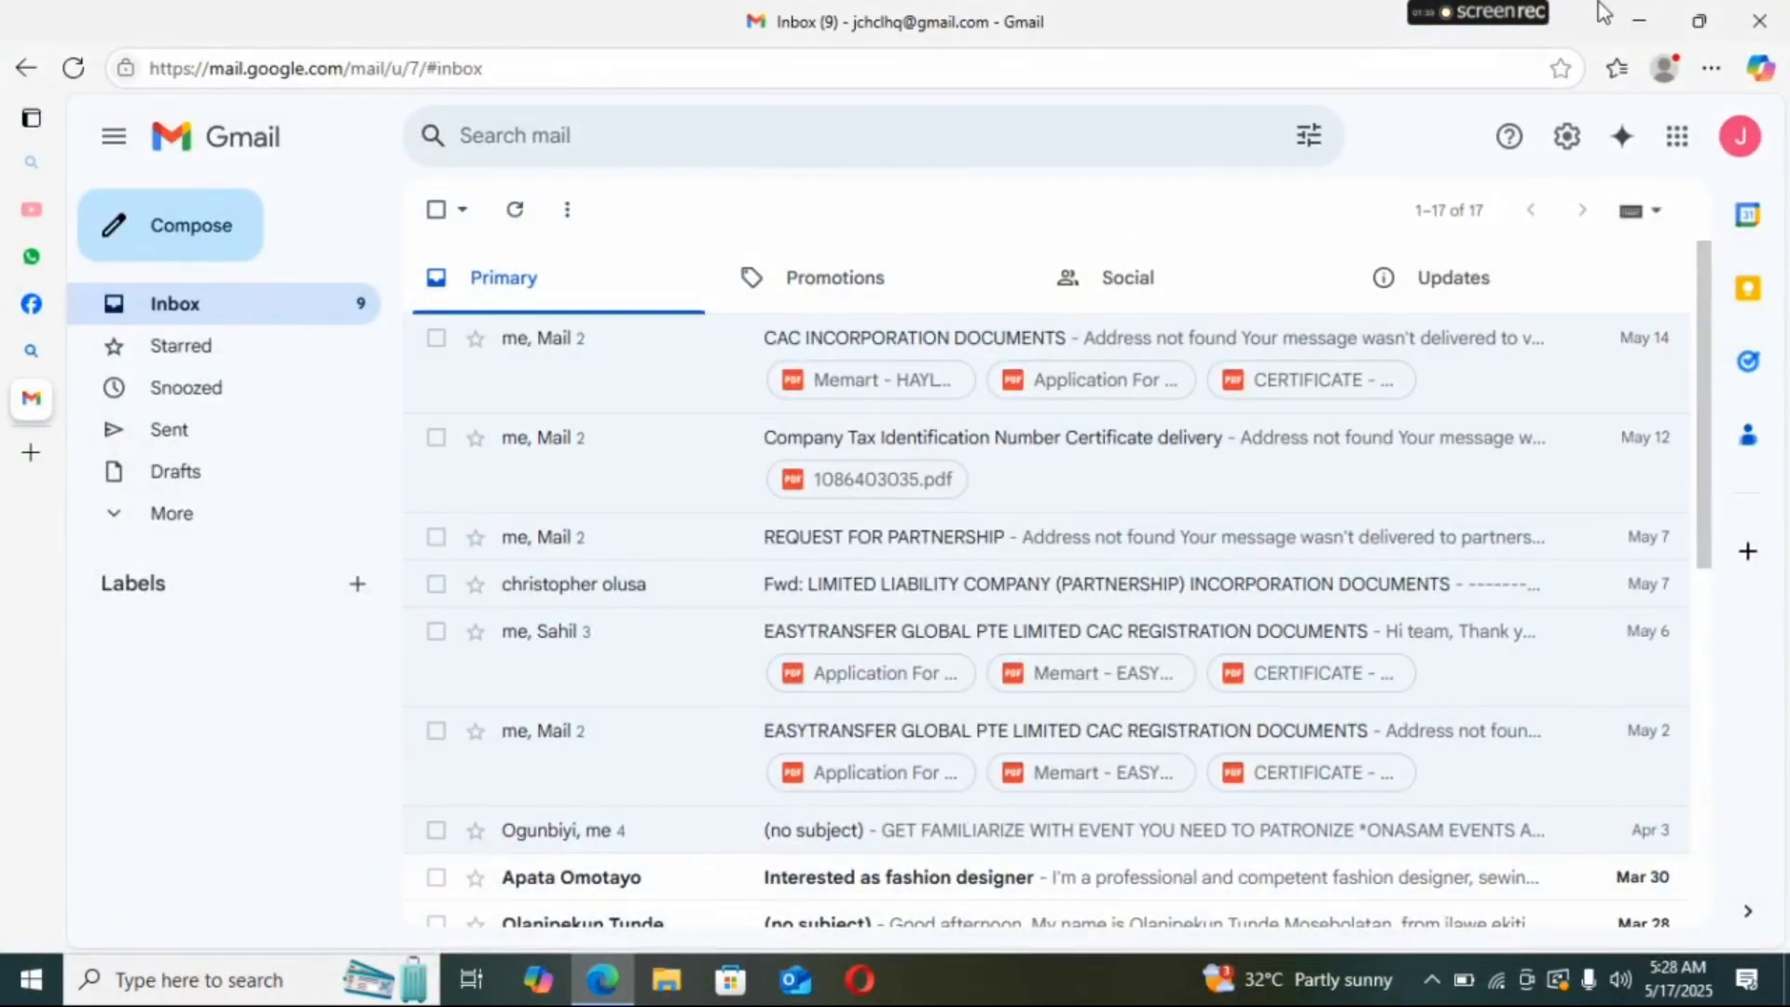
{"action": "left_click", "coordinate": [36, 451]}
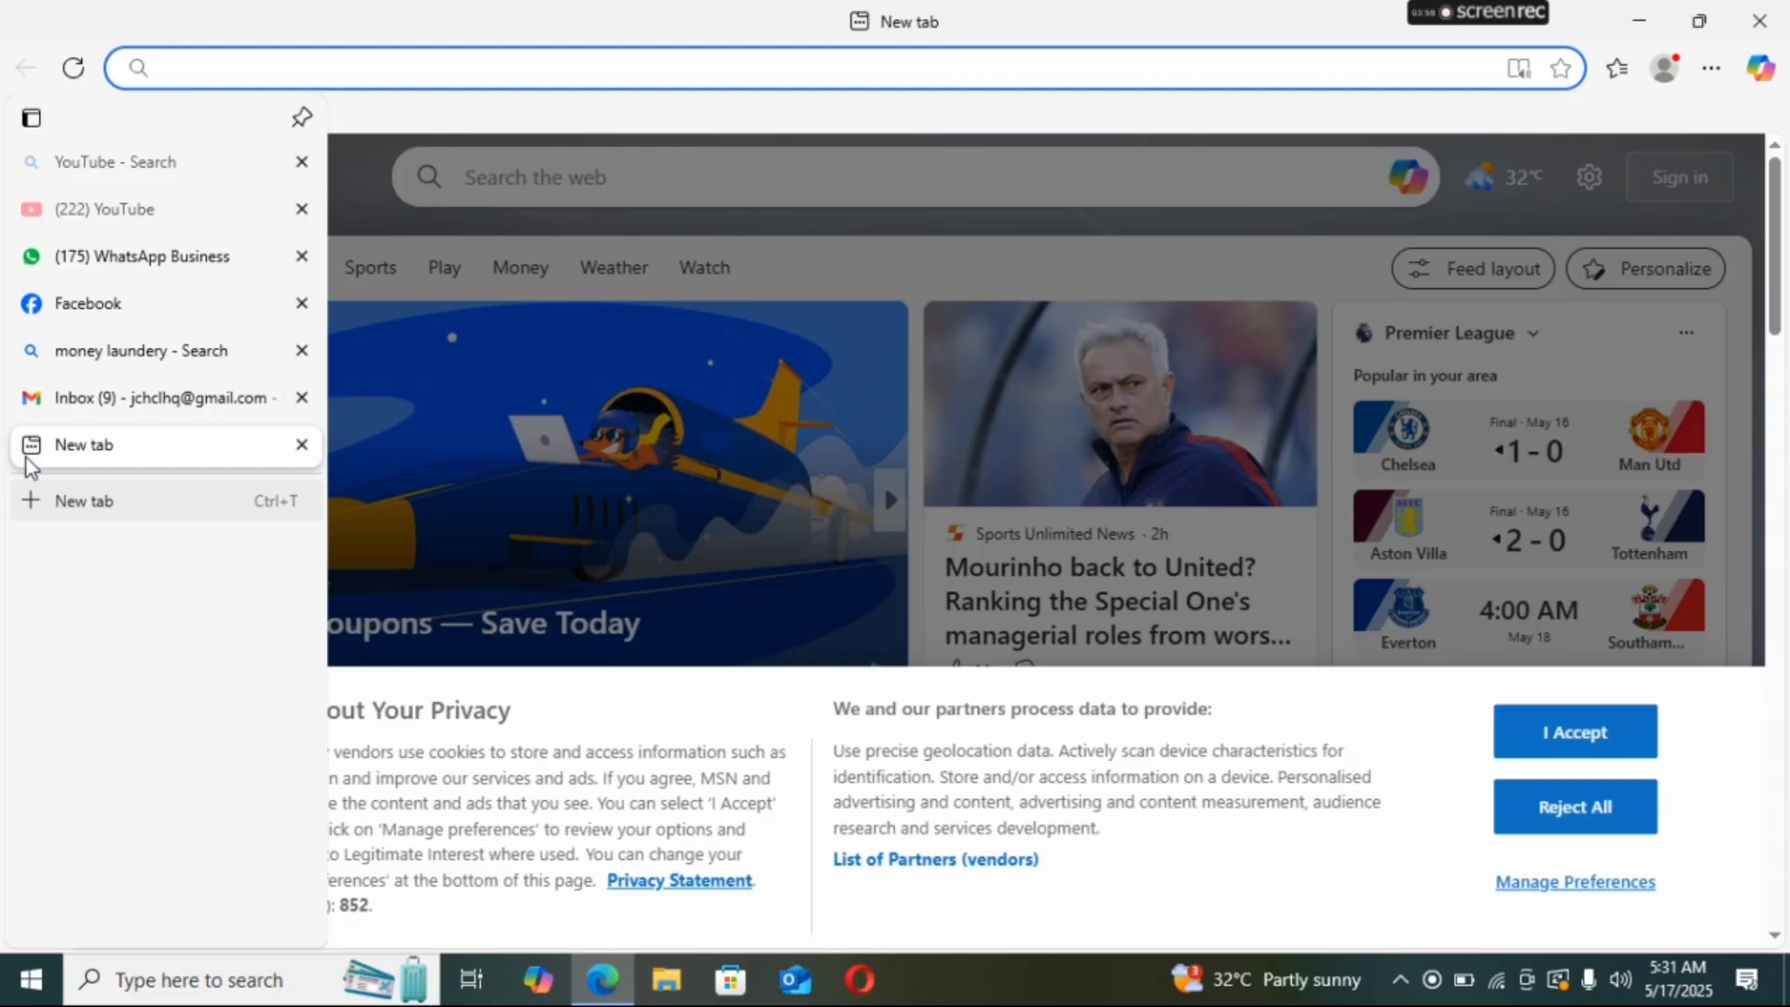
Load pre.cac.gov.ng without the autocompleted /login path to reach the portal home page.
{"action": "type", "text": "pre"}
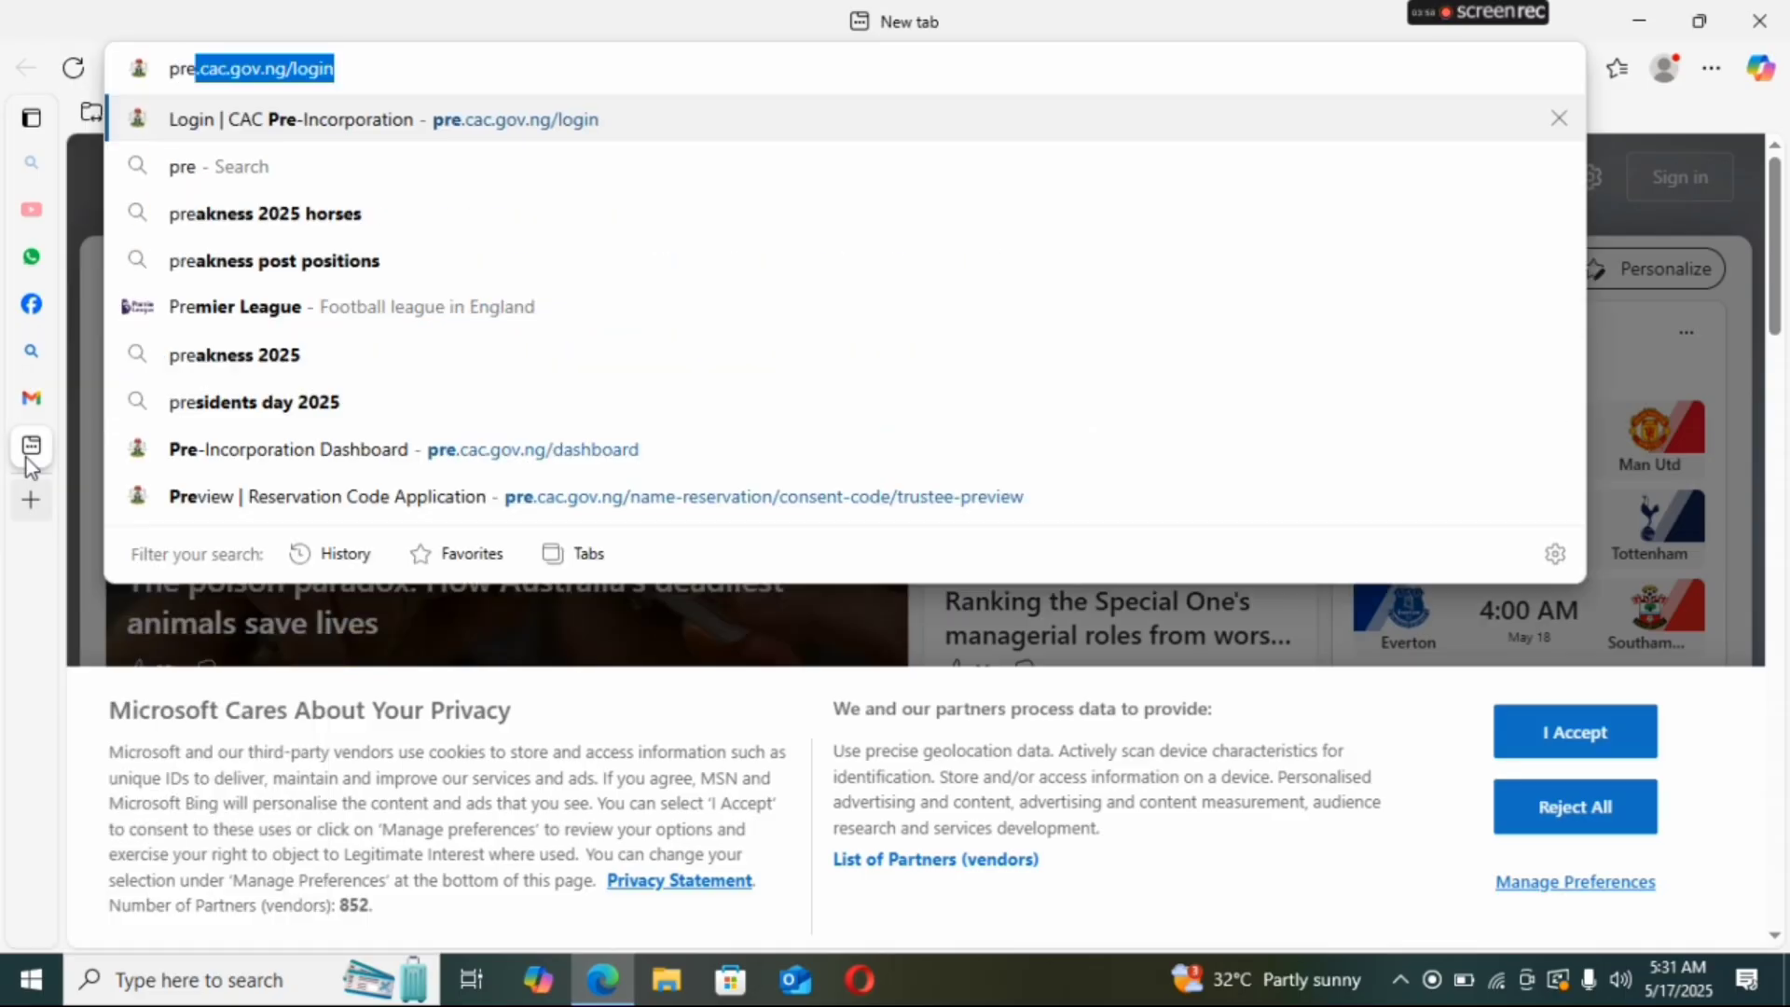
{"action": "type", "text": ".cac"}
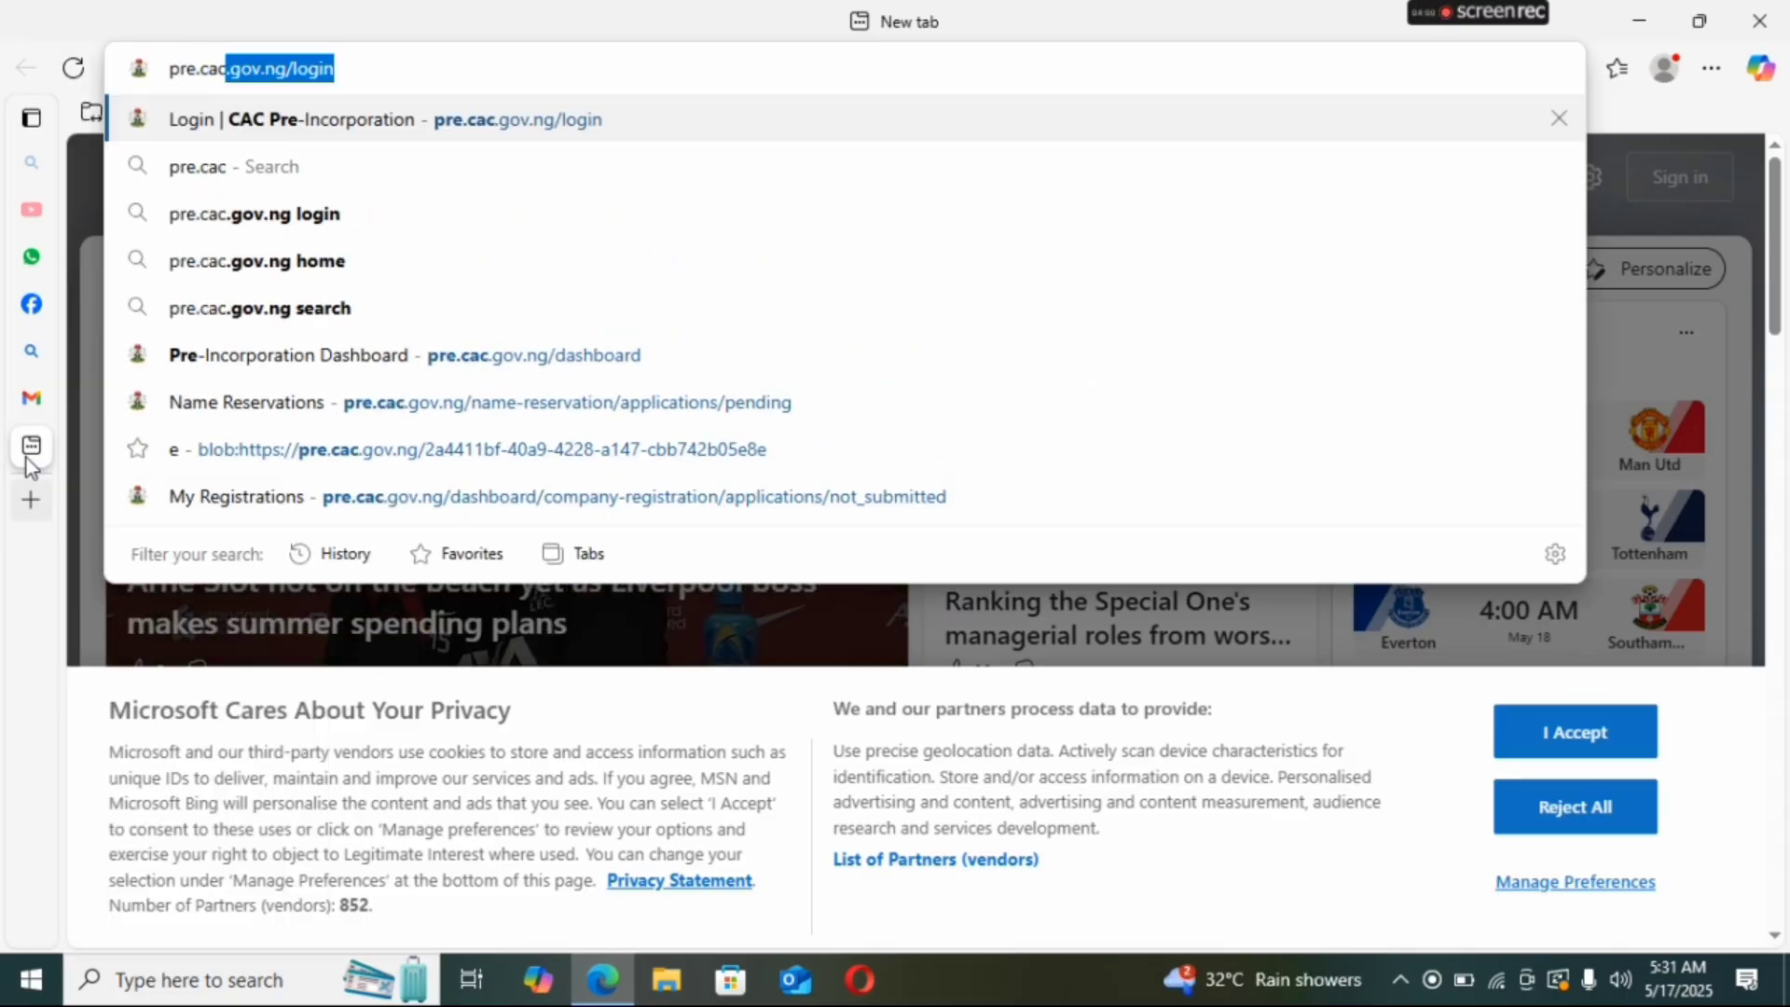
{"action": "type", "text": ".gov"}
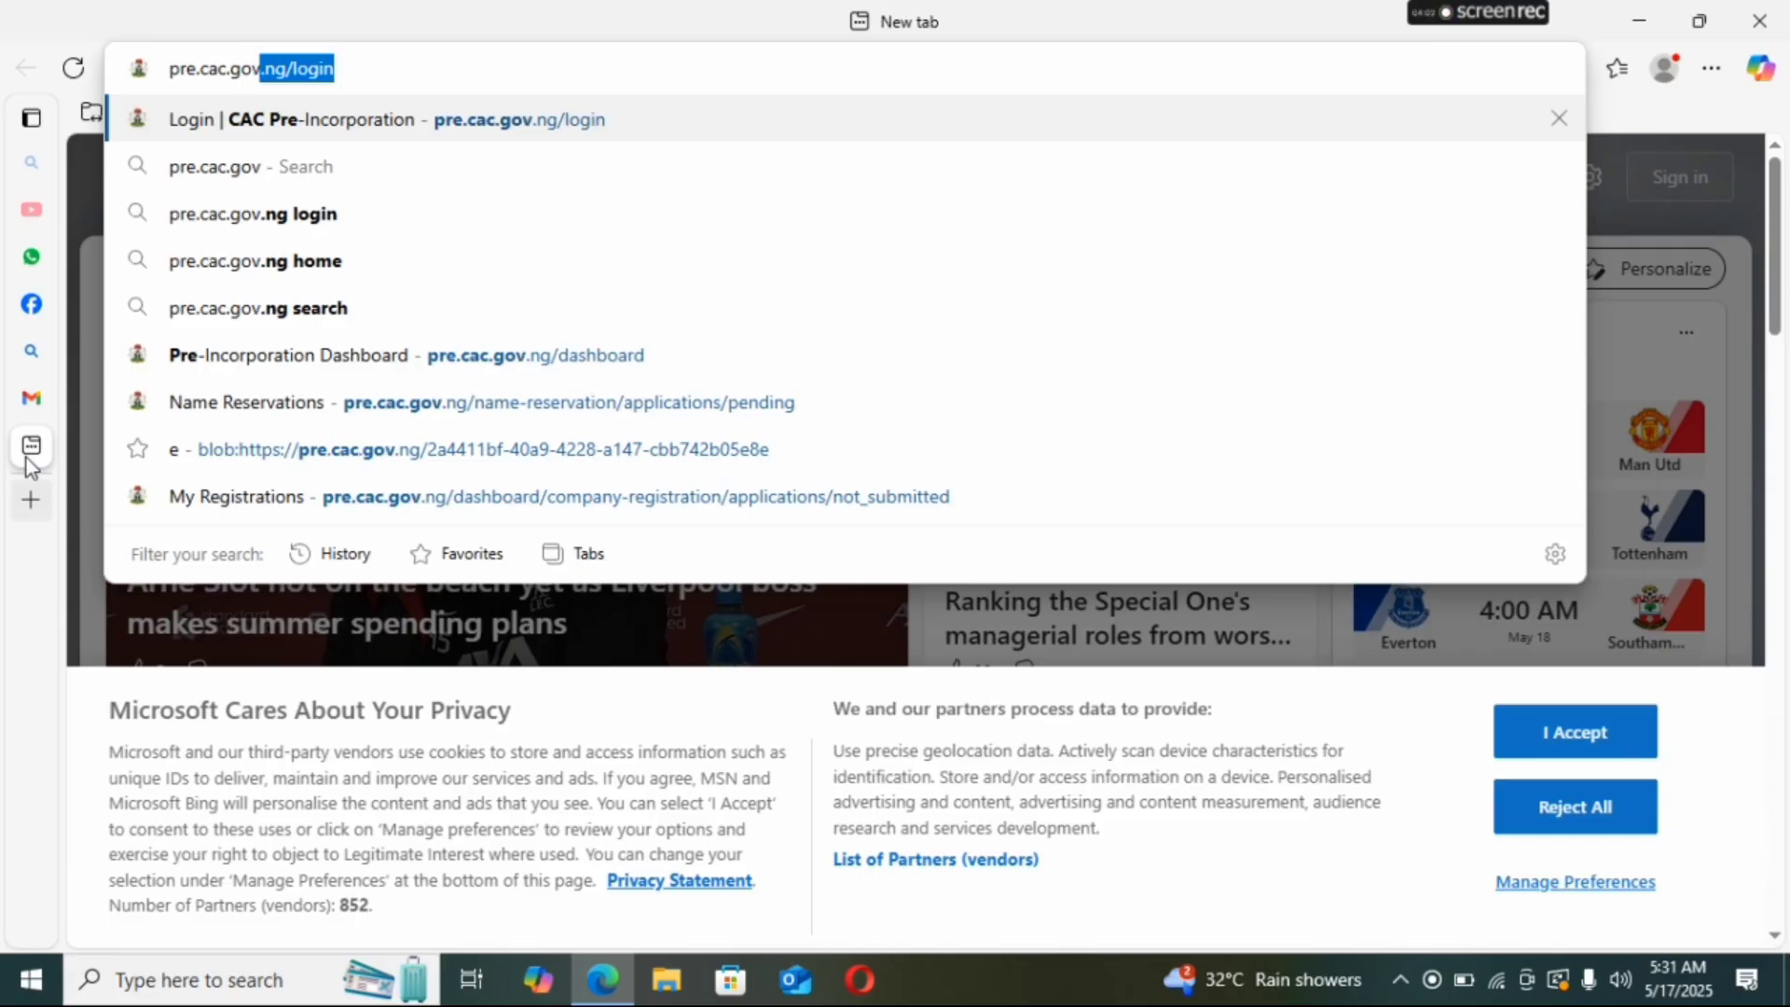
{"action": "type", "text": ".ng"}
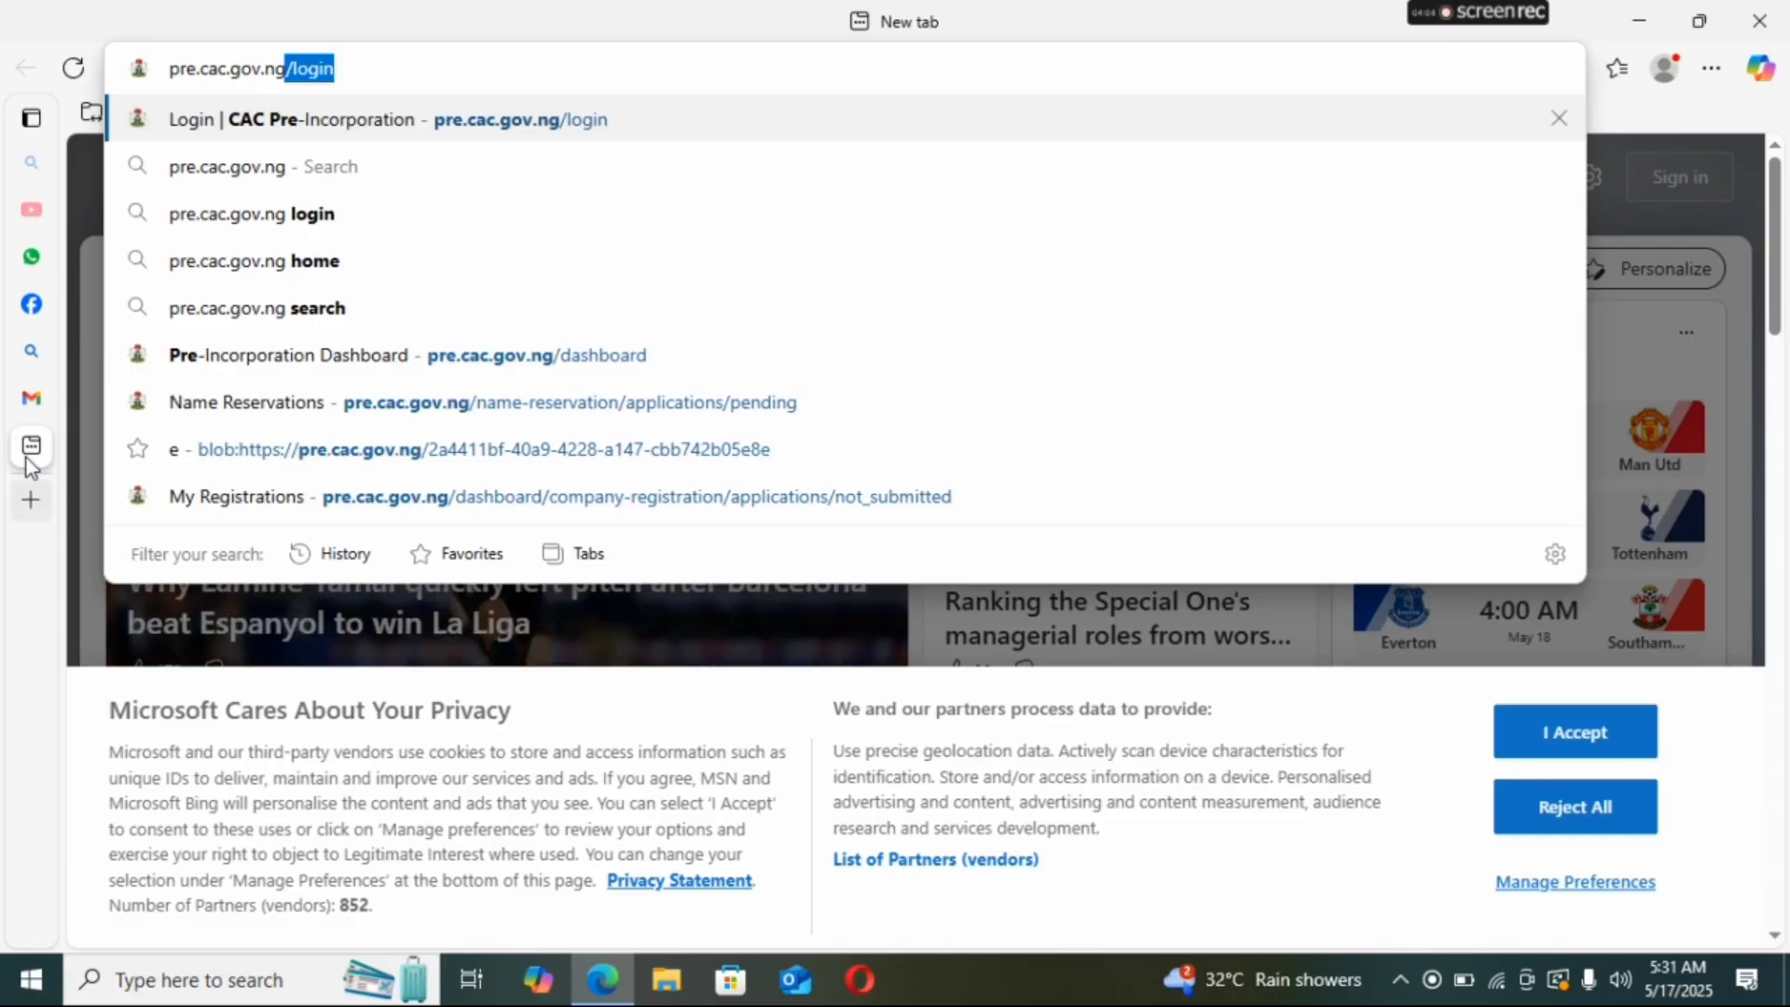
{"action": "key", "text": "Delete"}
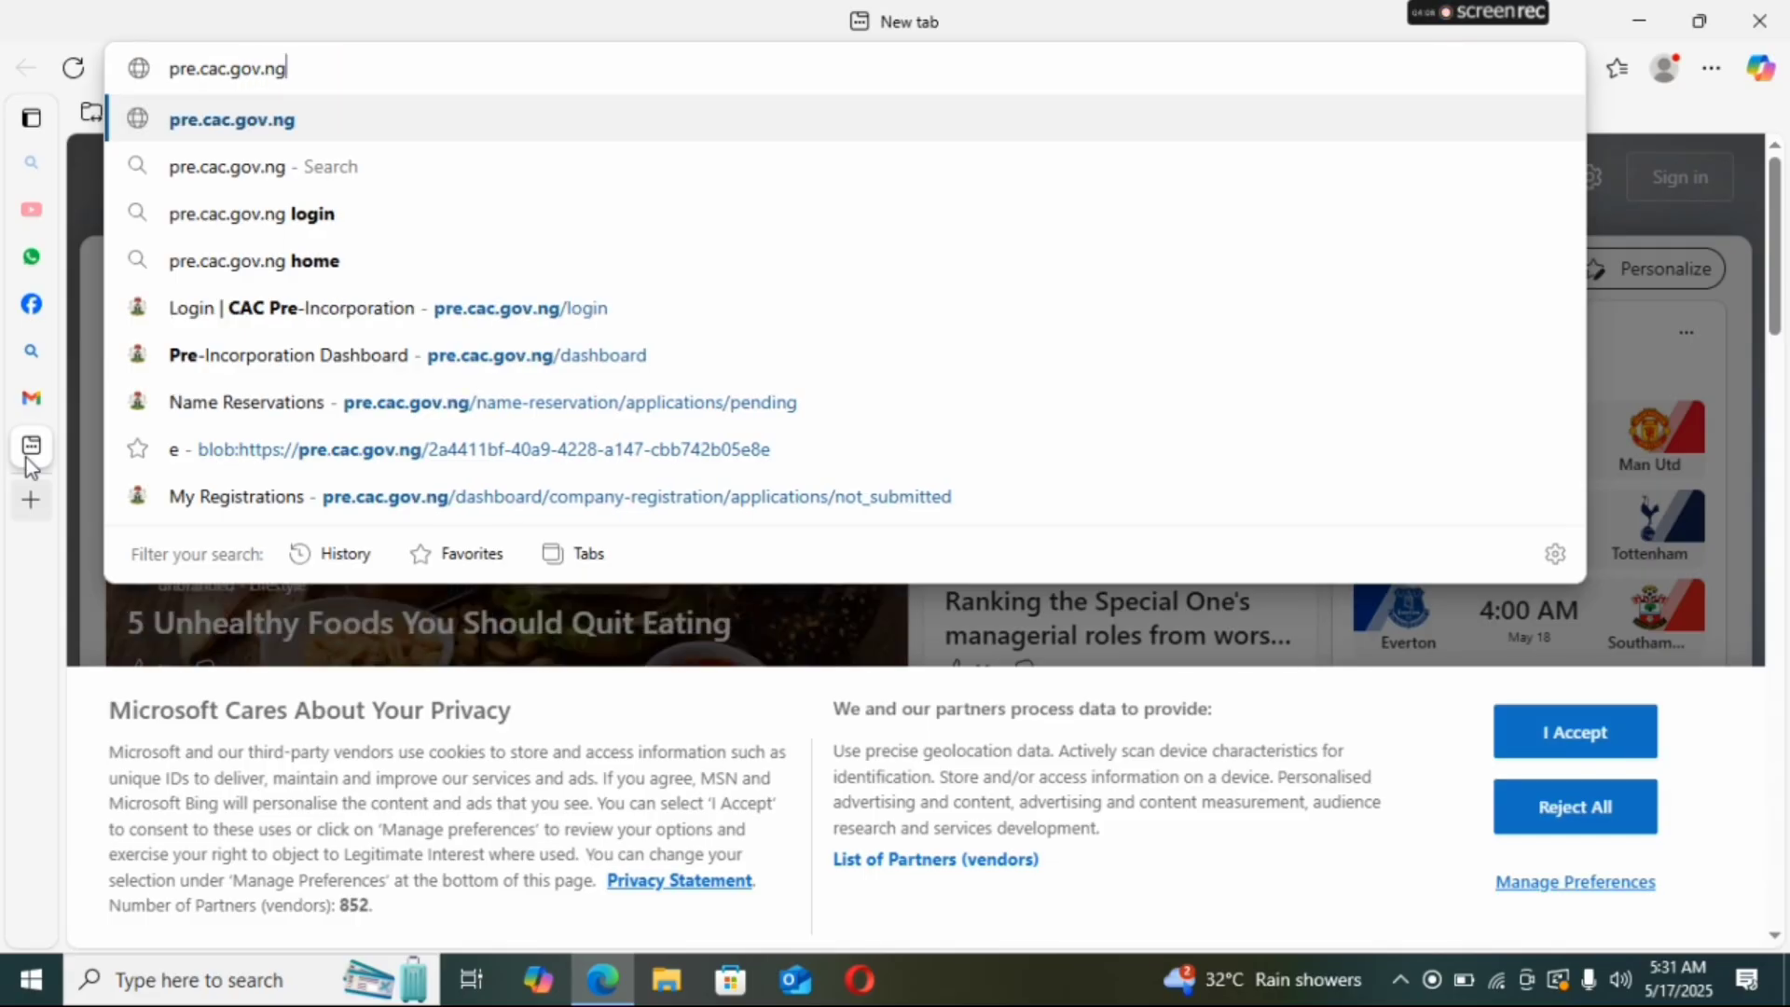
{"action": "key", "text": "Return"}
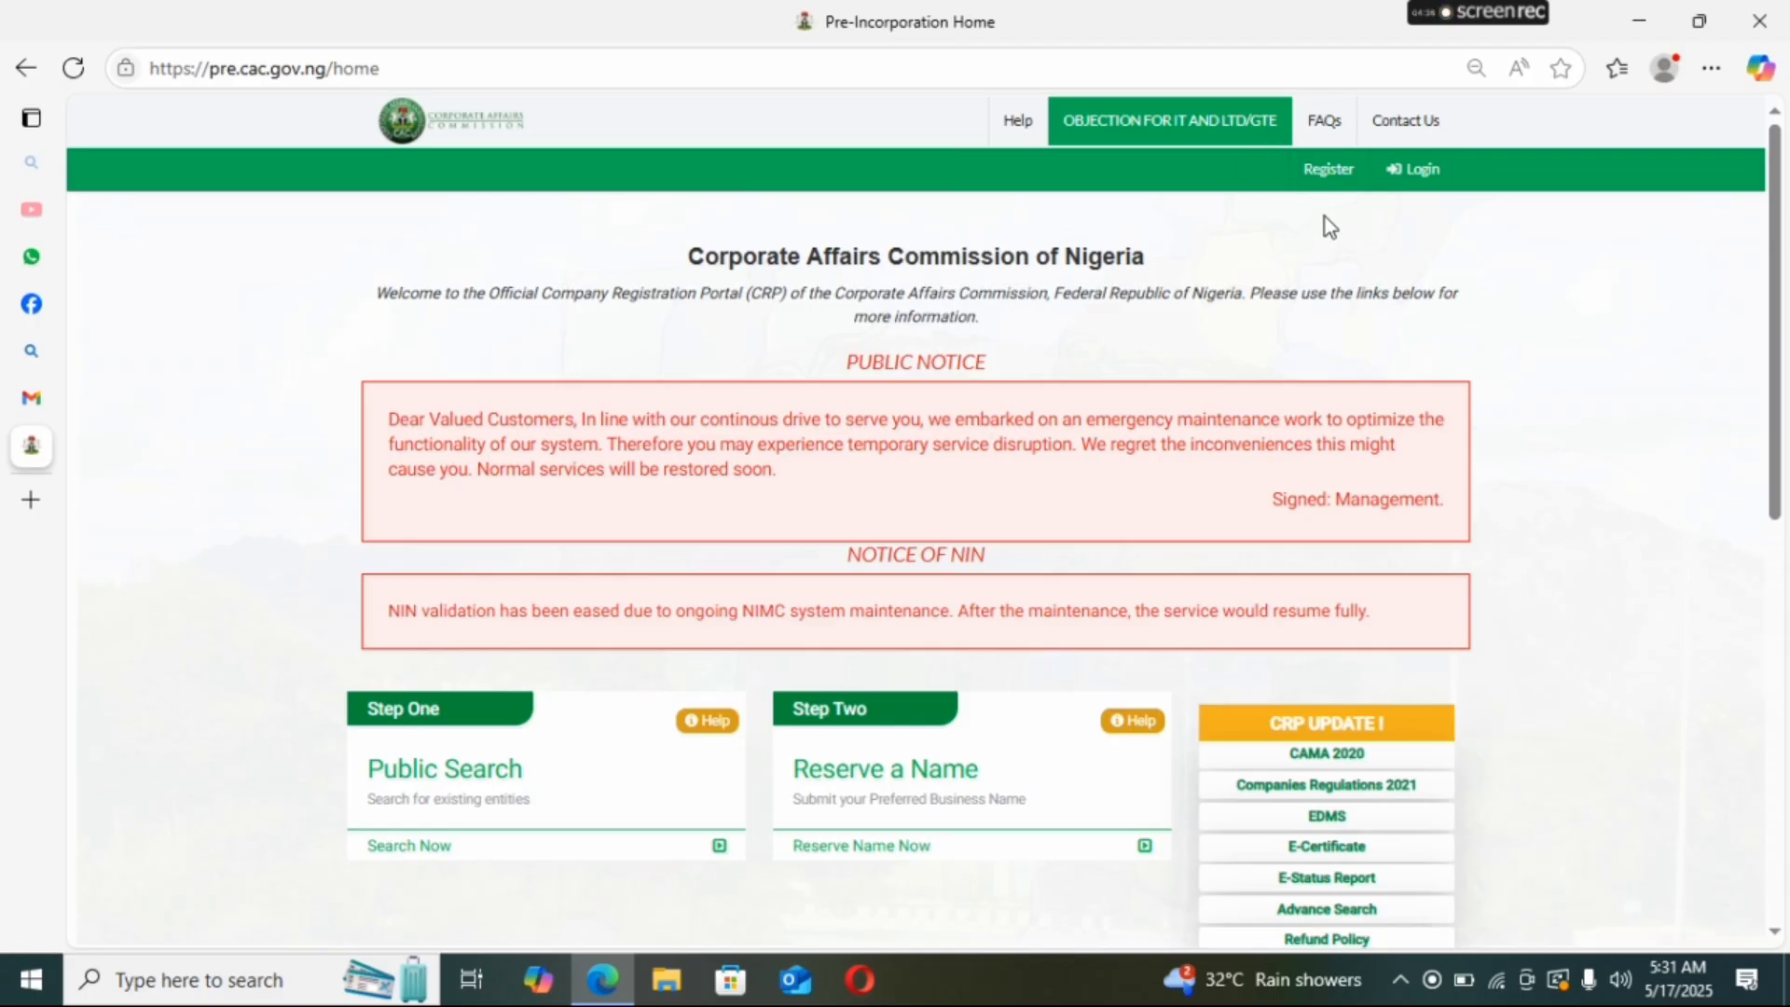
Visit the Login page, go back to the home page, then choose Register.
{"action": "left_click", "coordinate": [1421, 182]}
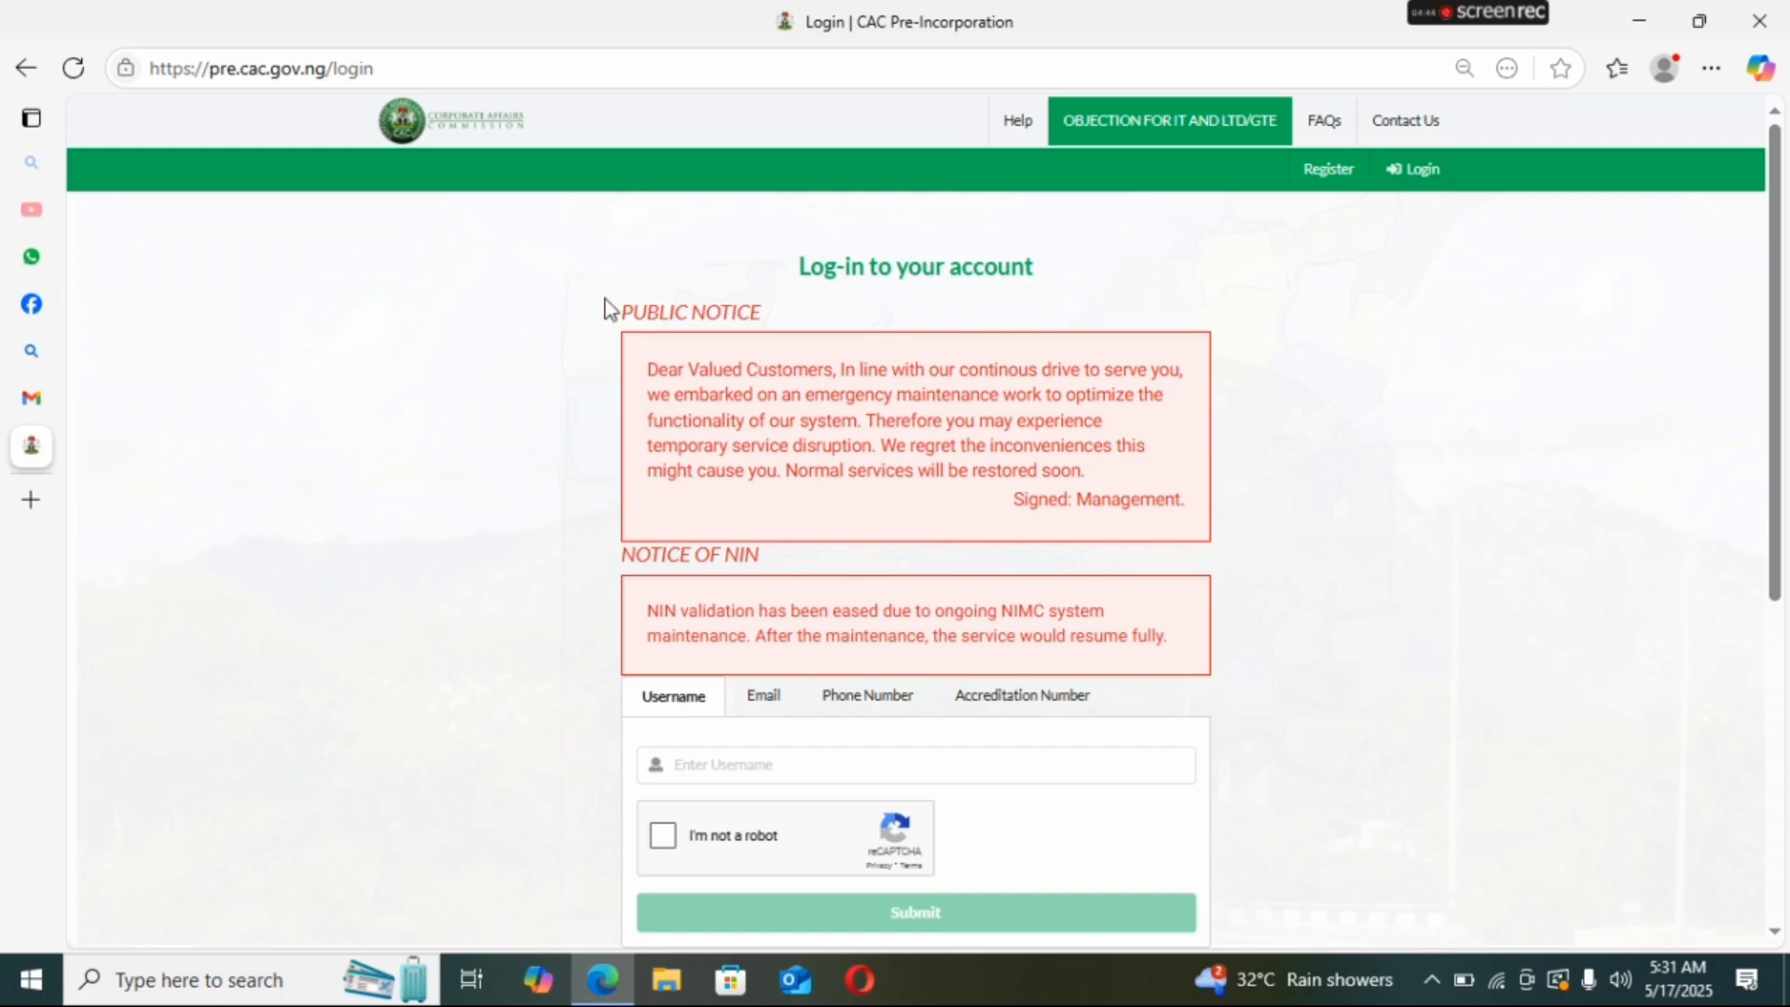
{"action": "left_click", "coordinate": [22, 70]}
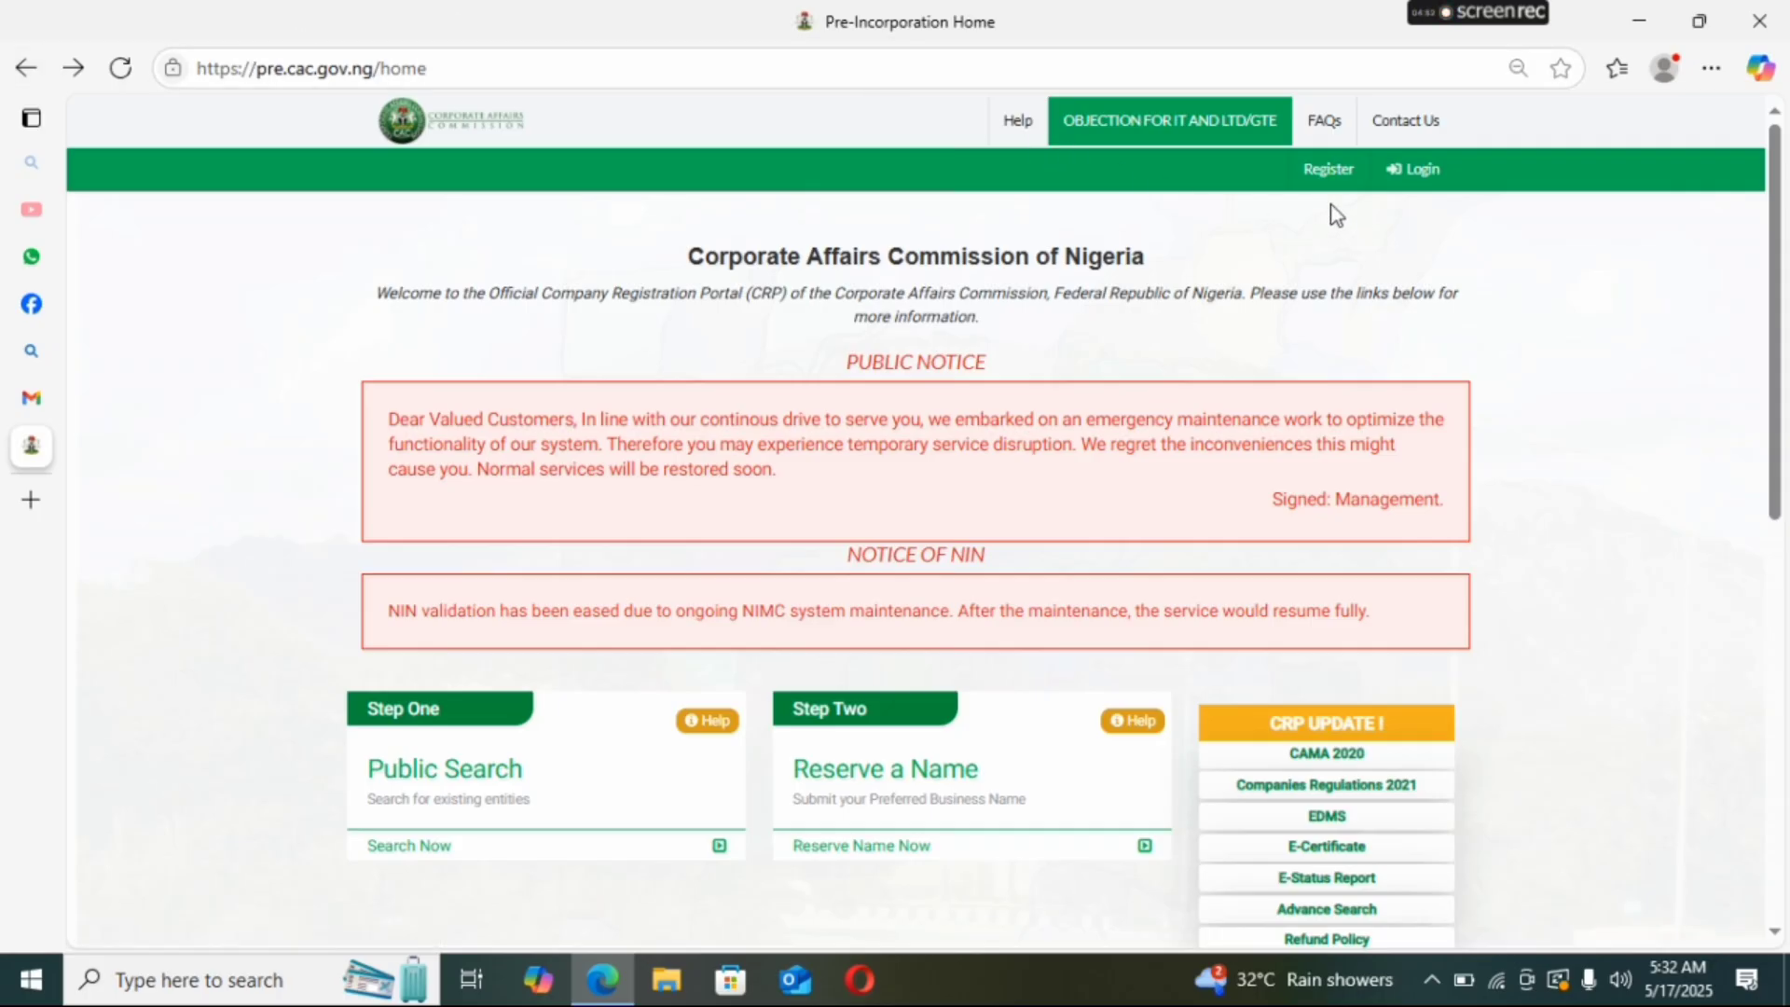
{"action": "left_click", "coordinate": [1323, 177]}
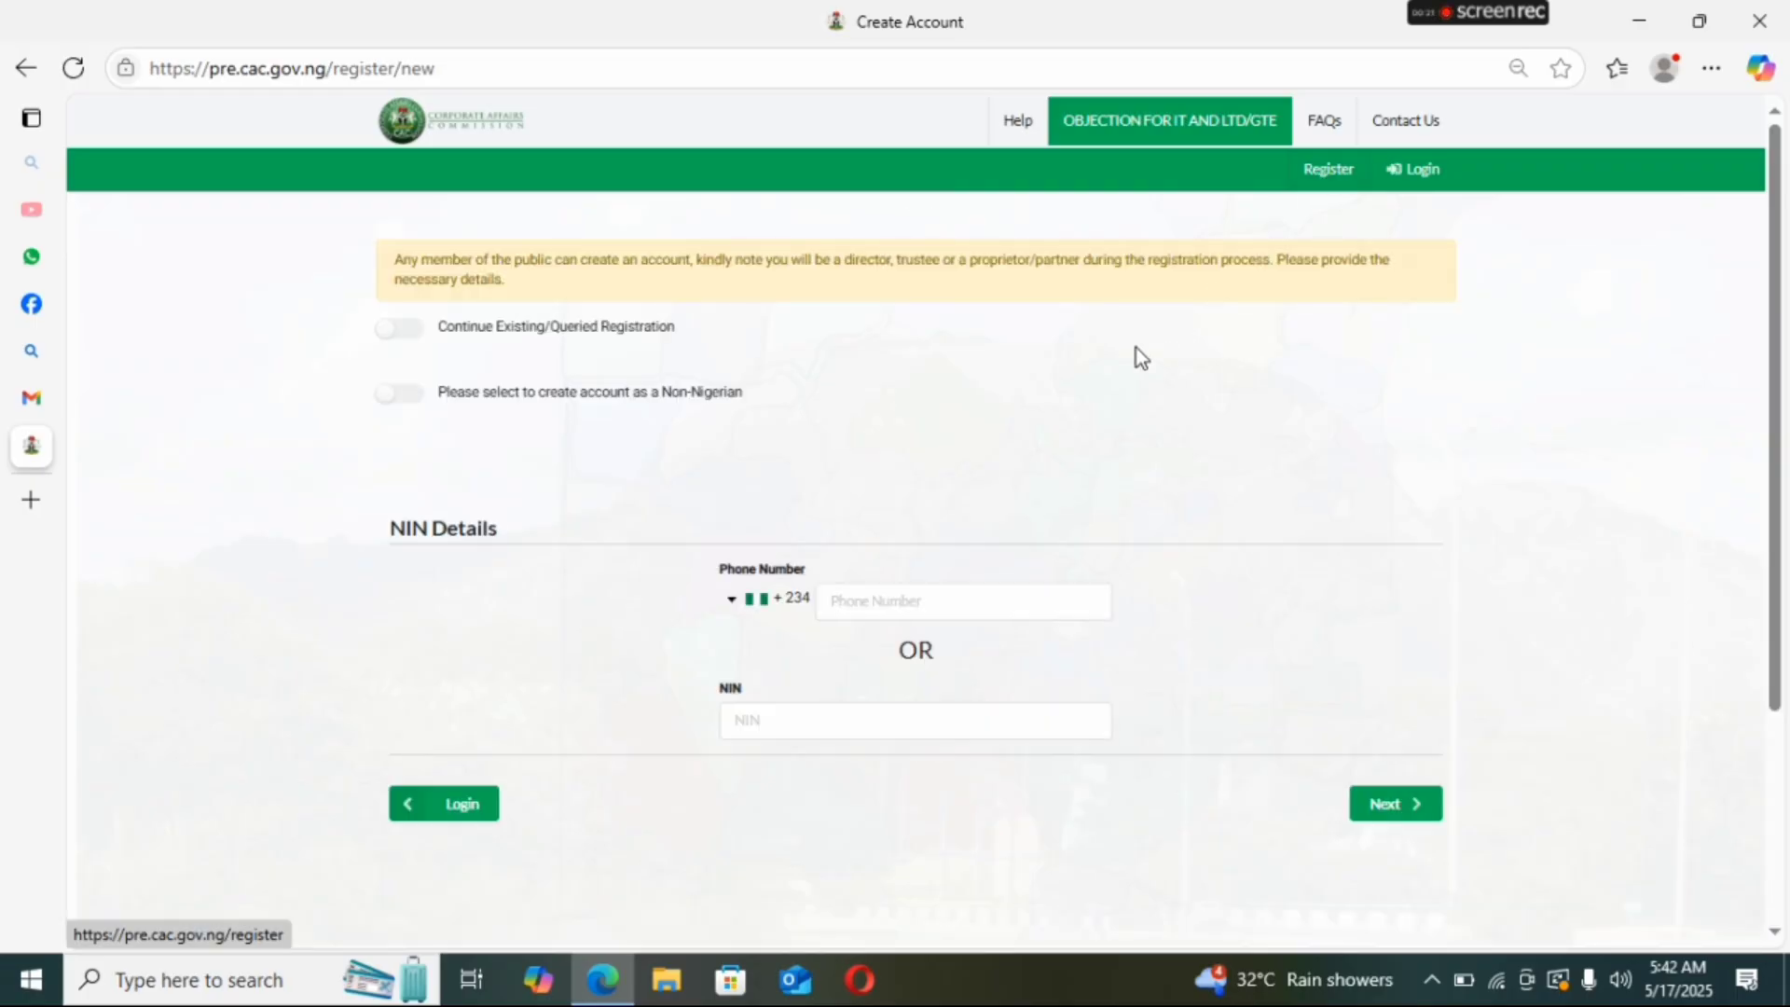
{"action": "left_click", "coordinate": [847, 605]}
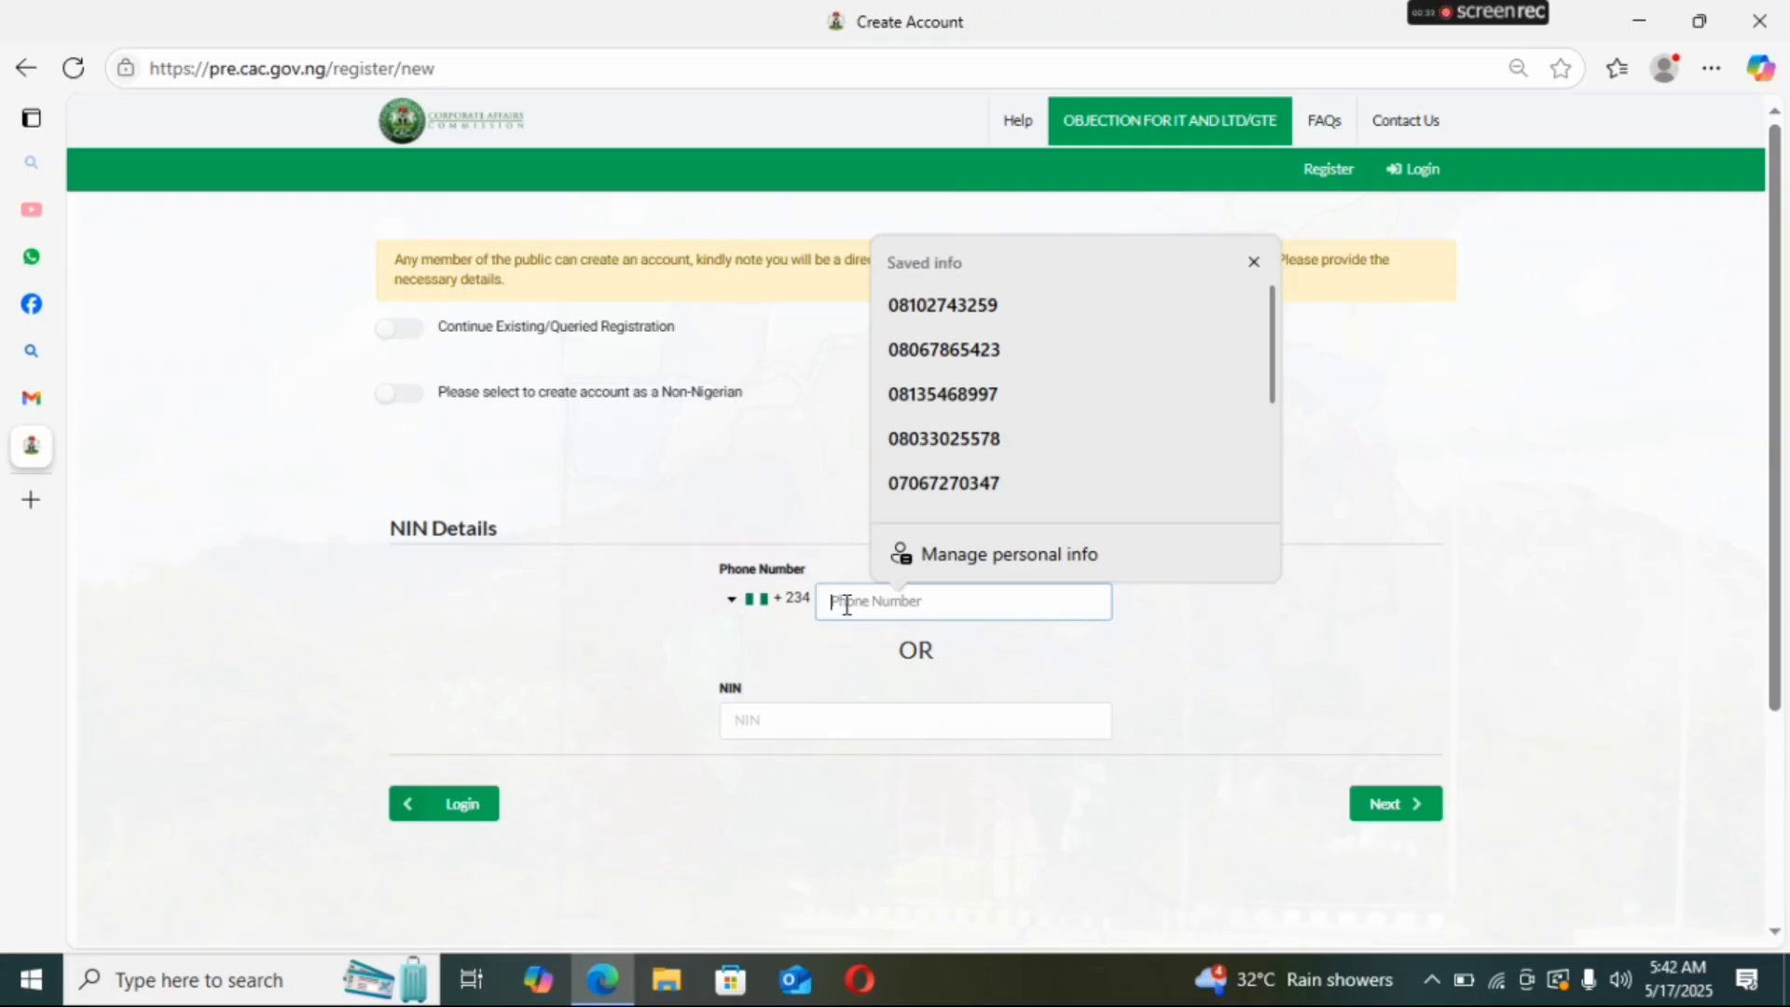
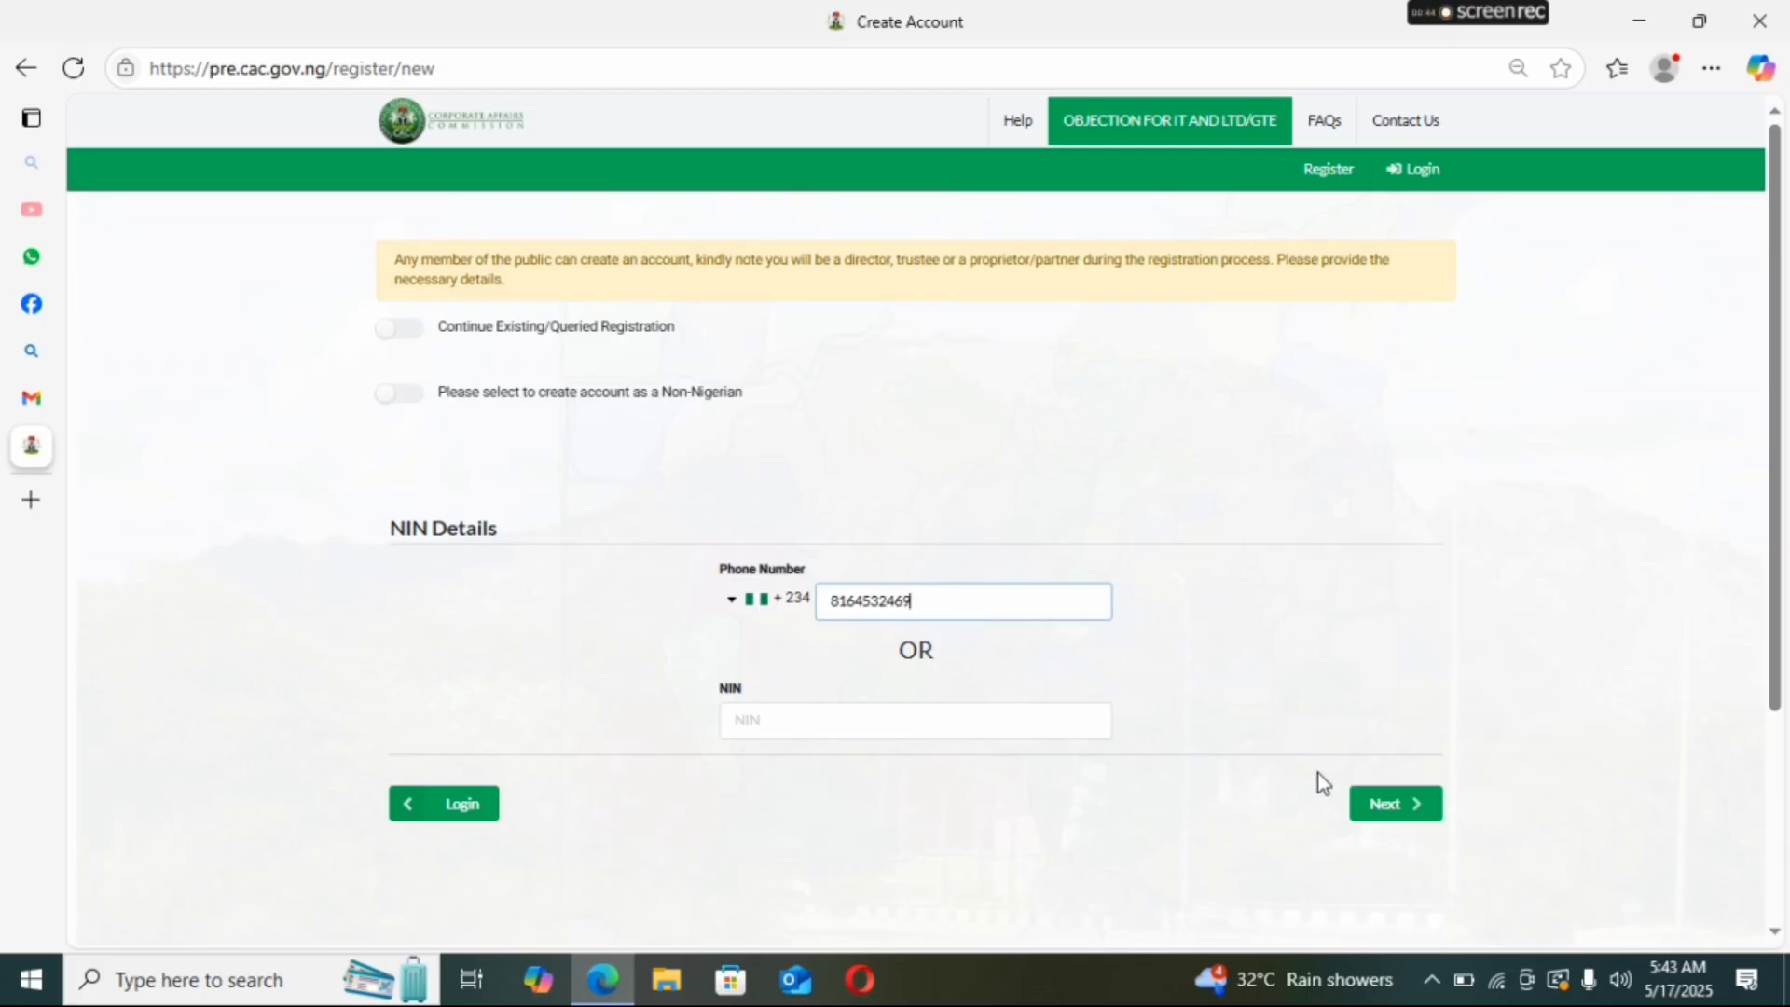
Enter the registrant's phone number and proceed to reveal the full account details form.
{"action": "left_click", "coordinate": [1392, 805]}
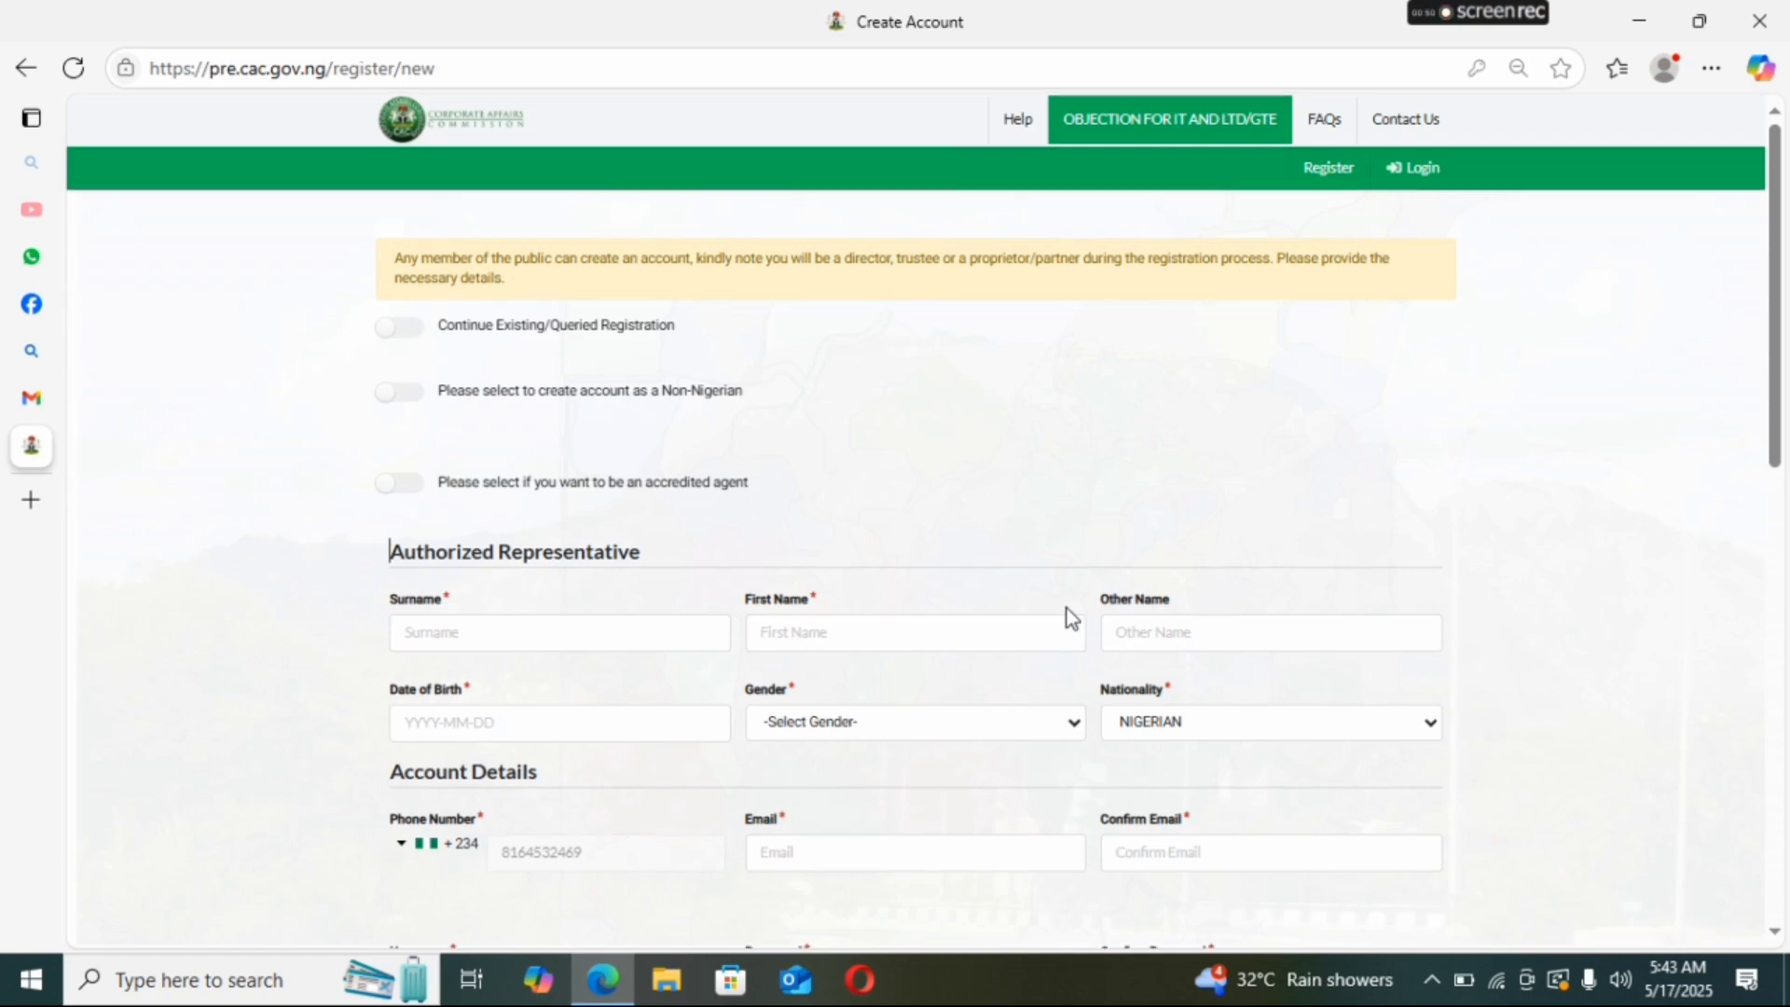
{"action": "scroll", "coordinate": [1067, 607], "scroll_direction": "down", "scroll_amount": 2}
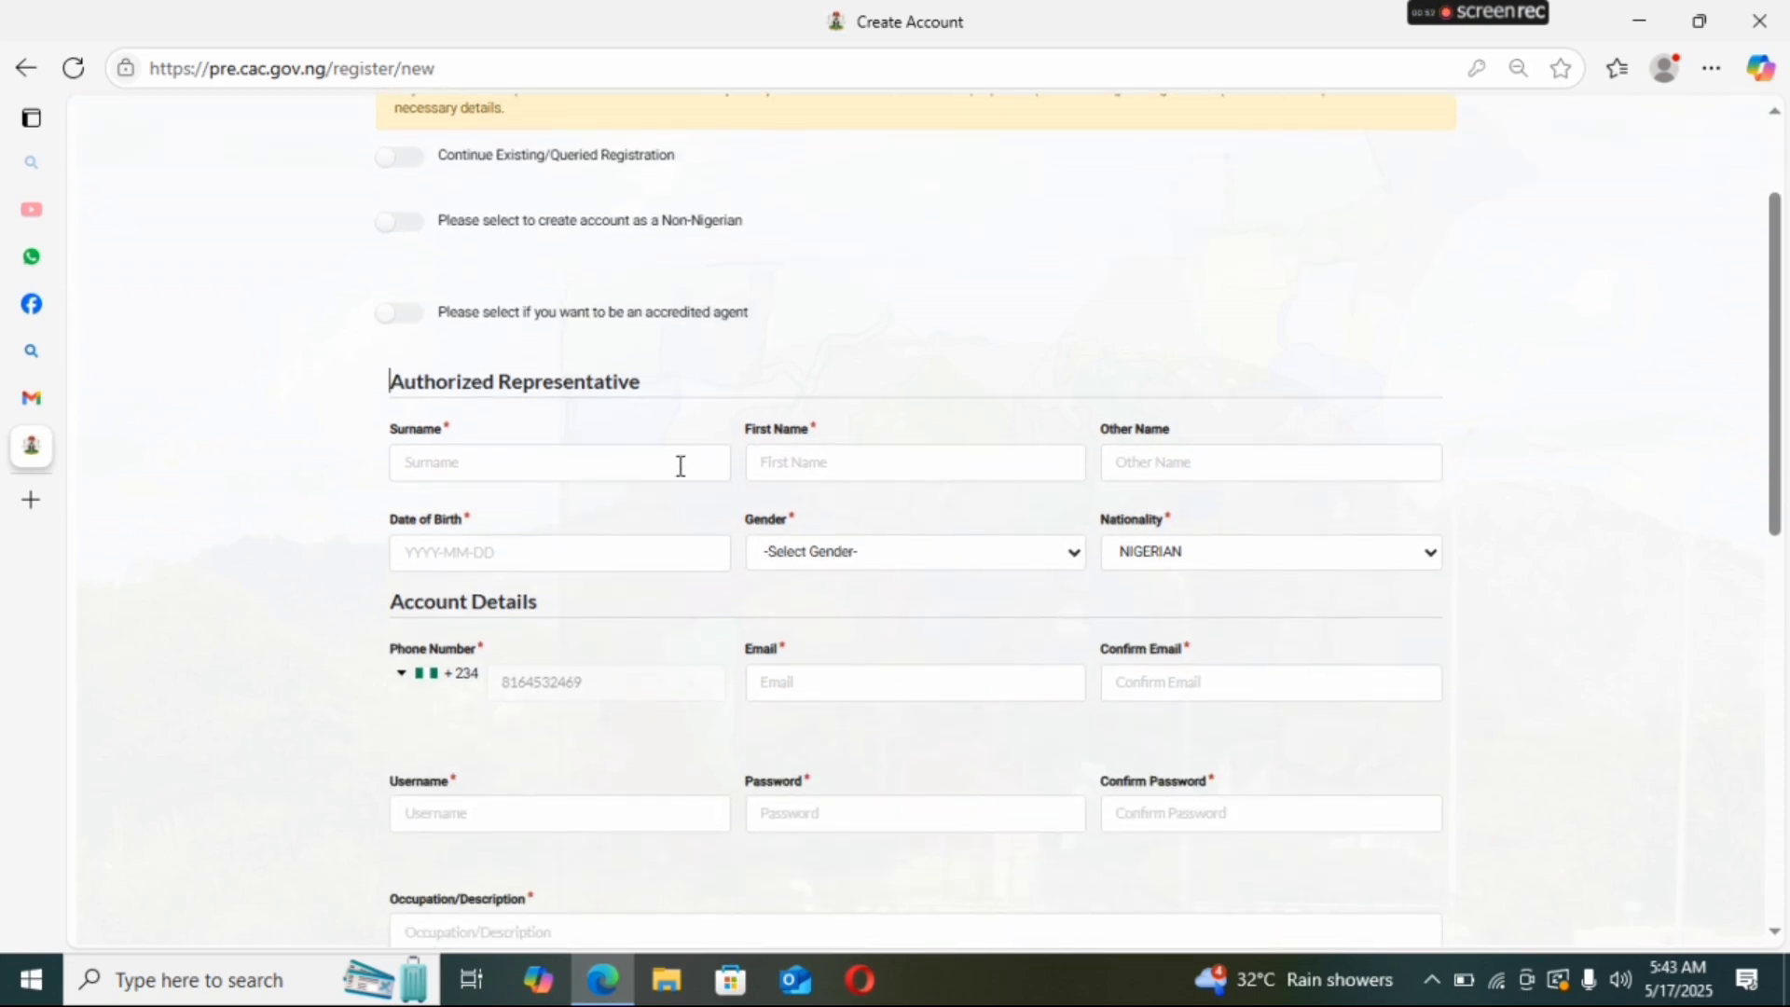
{"action": "scroll", "coordinate": [672, 467], "scroll_direction": "up", "scroll_amount": 2}
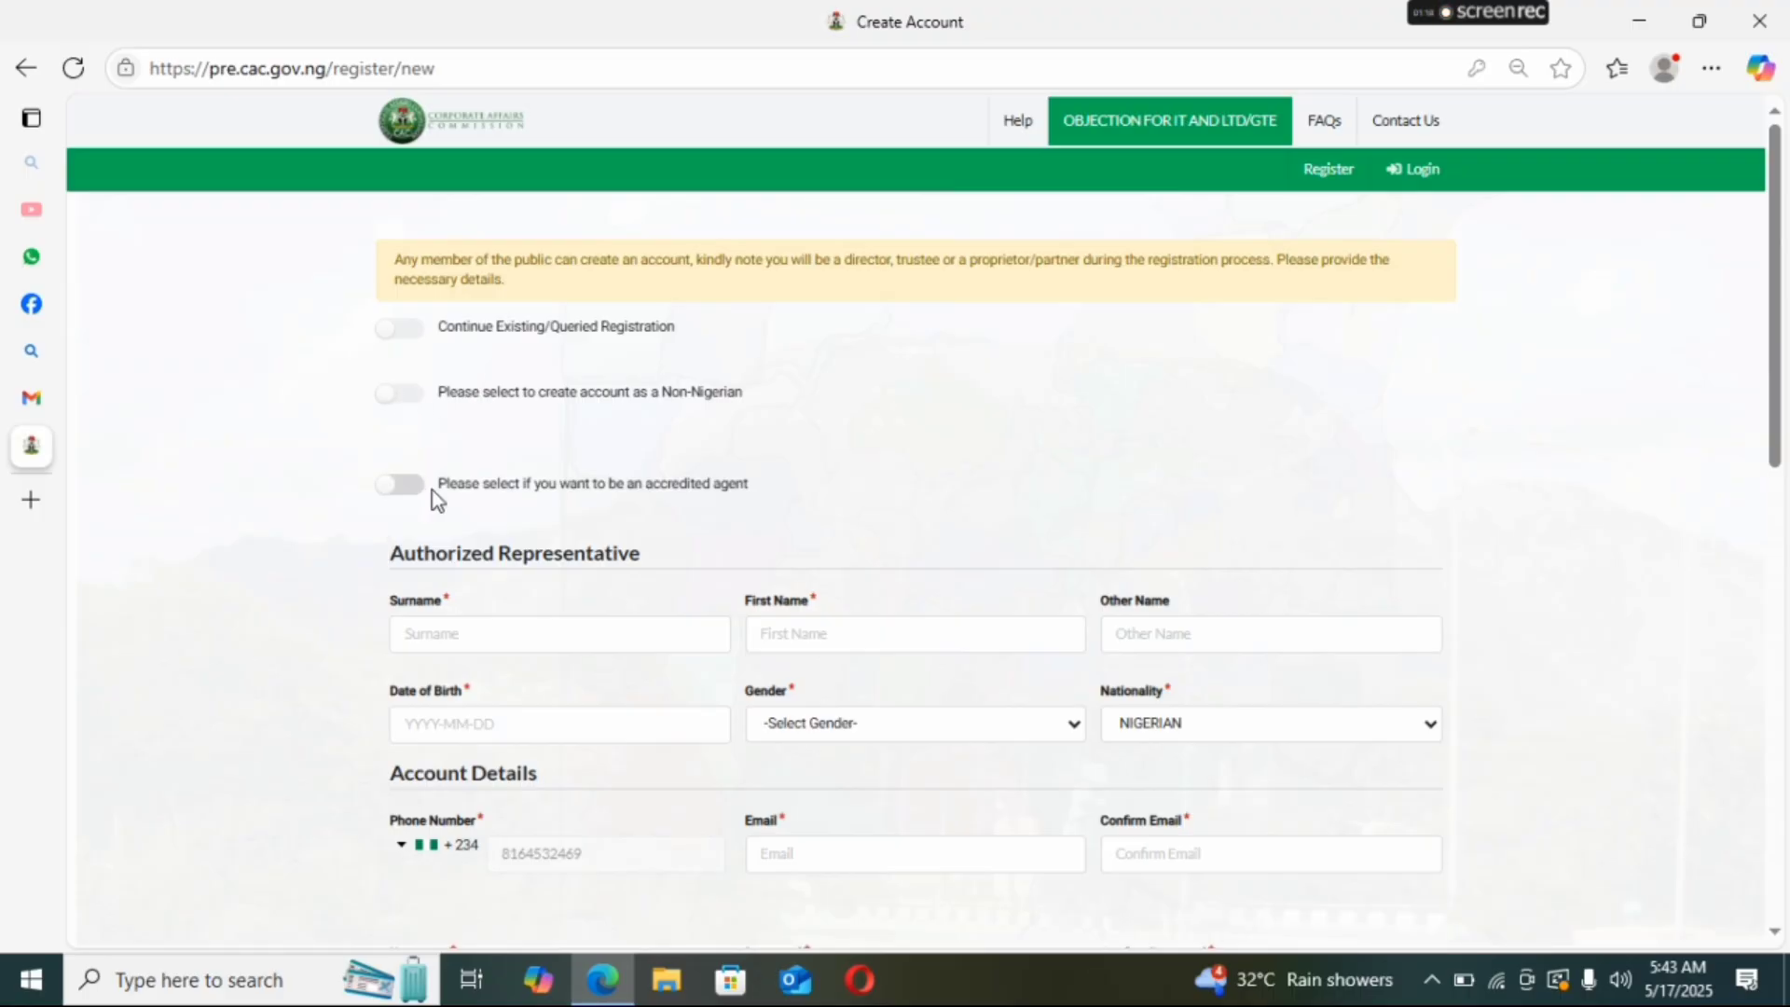
{"action": "scroll", "coordinate": [432, 491], "scroll_direction": "down", "scroll_amount": 1}
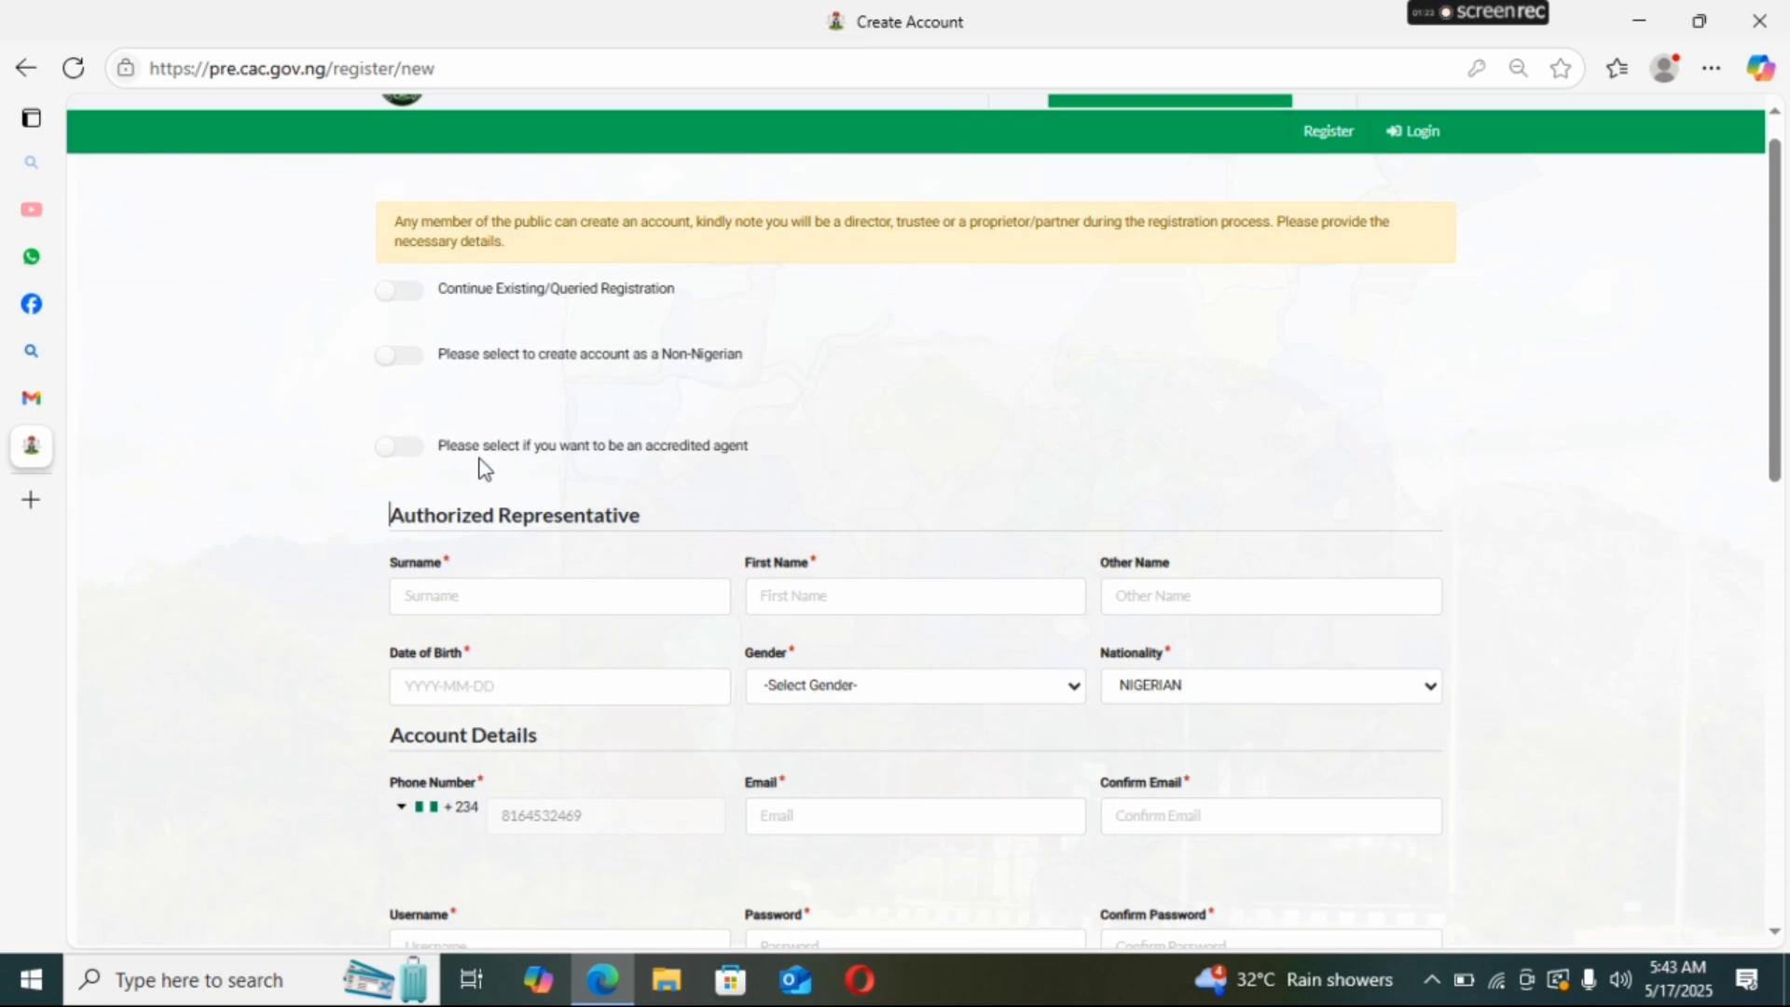
Enter the representative's surname, first name and other name, correcting a typo in the first name.
{"action": "left_click", "coordinate": [500, 593]}
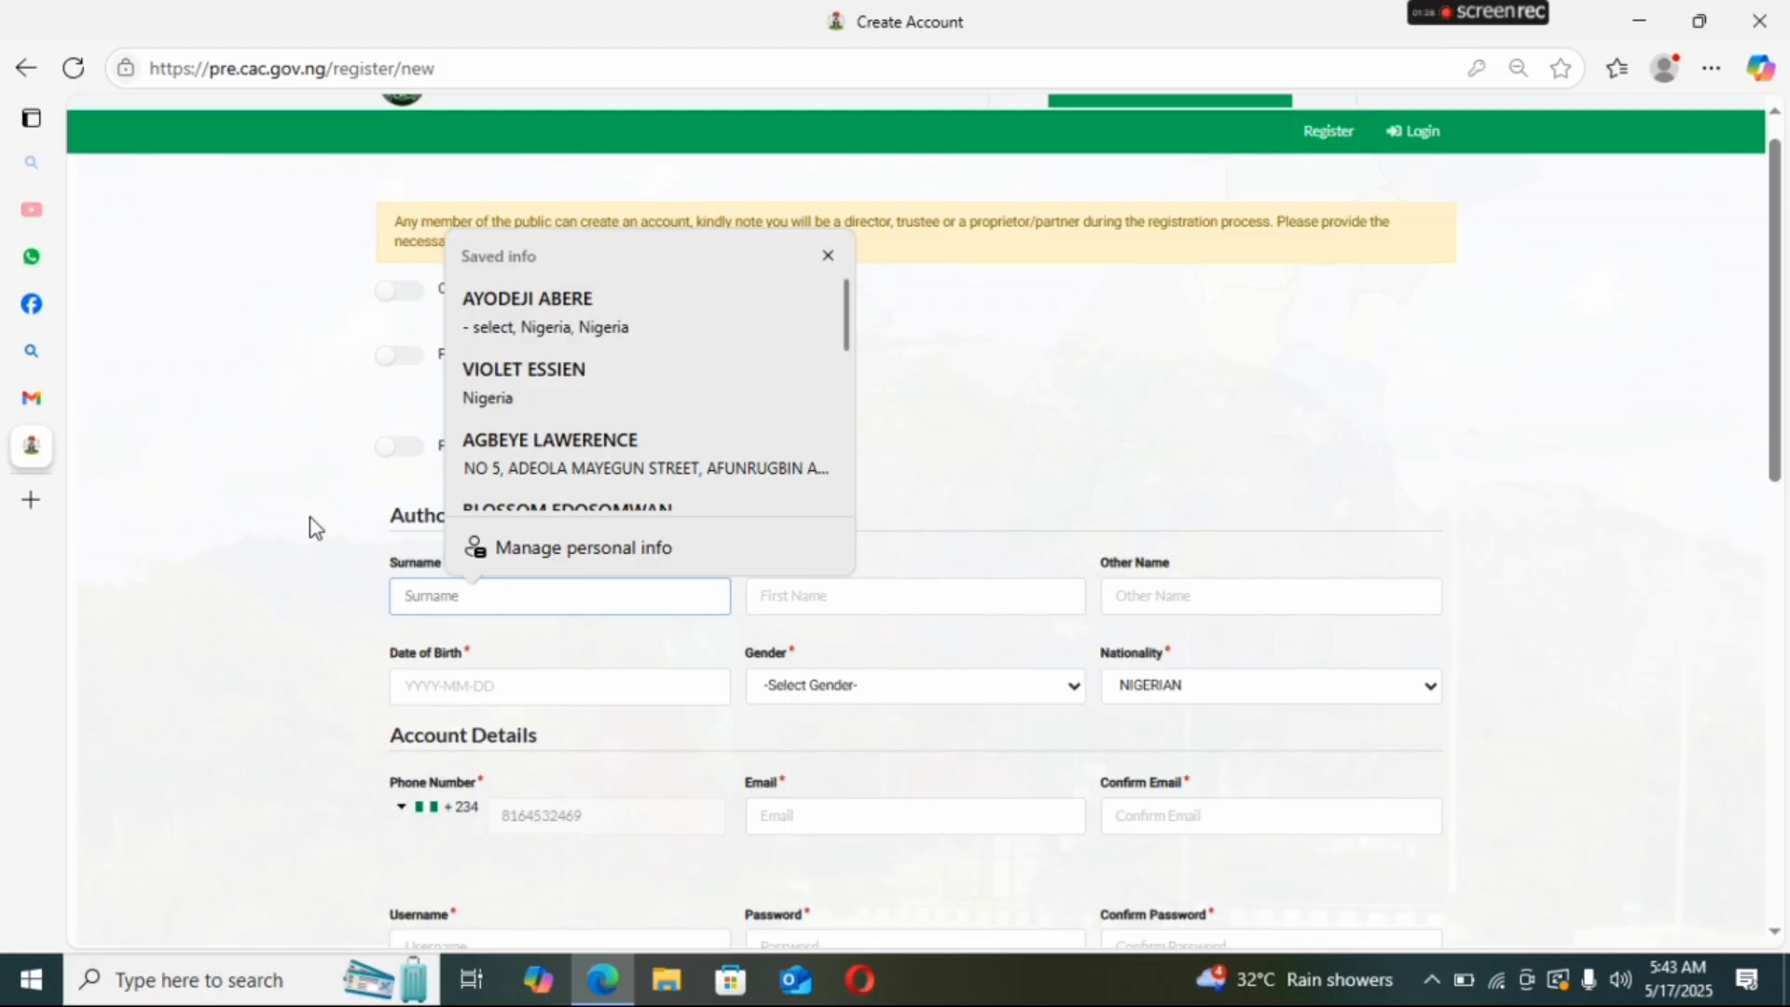
{"action": "left_click", "coordinate": [313, 522]}
{"action": "left_click", "coordinate": [476, 598]}
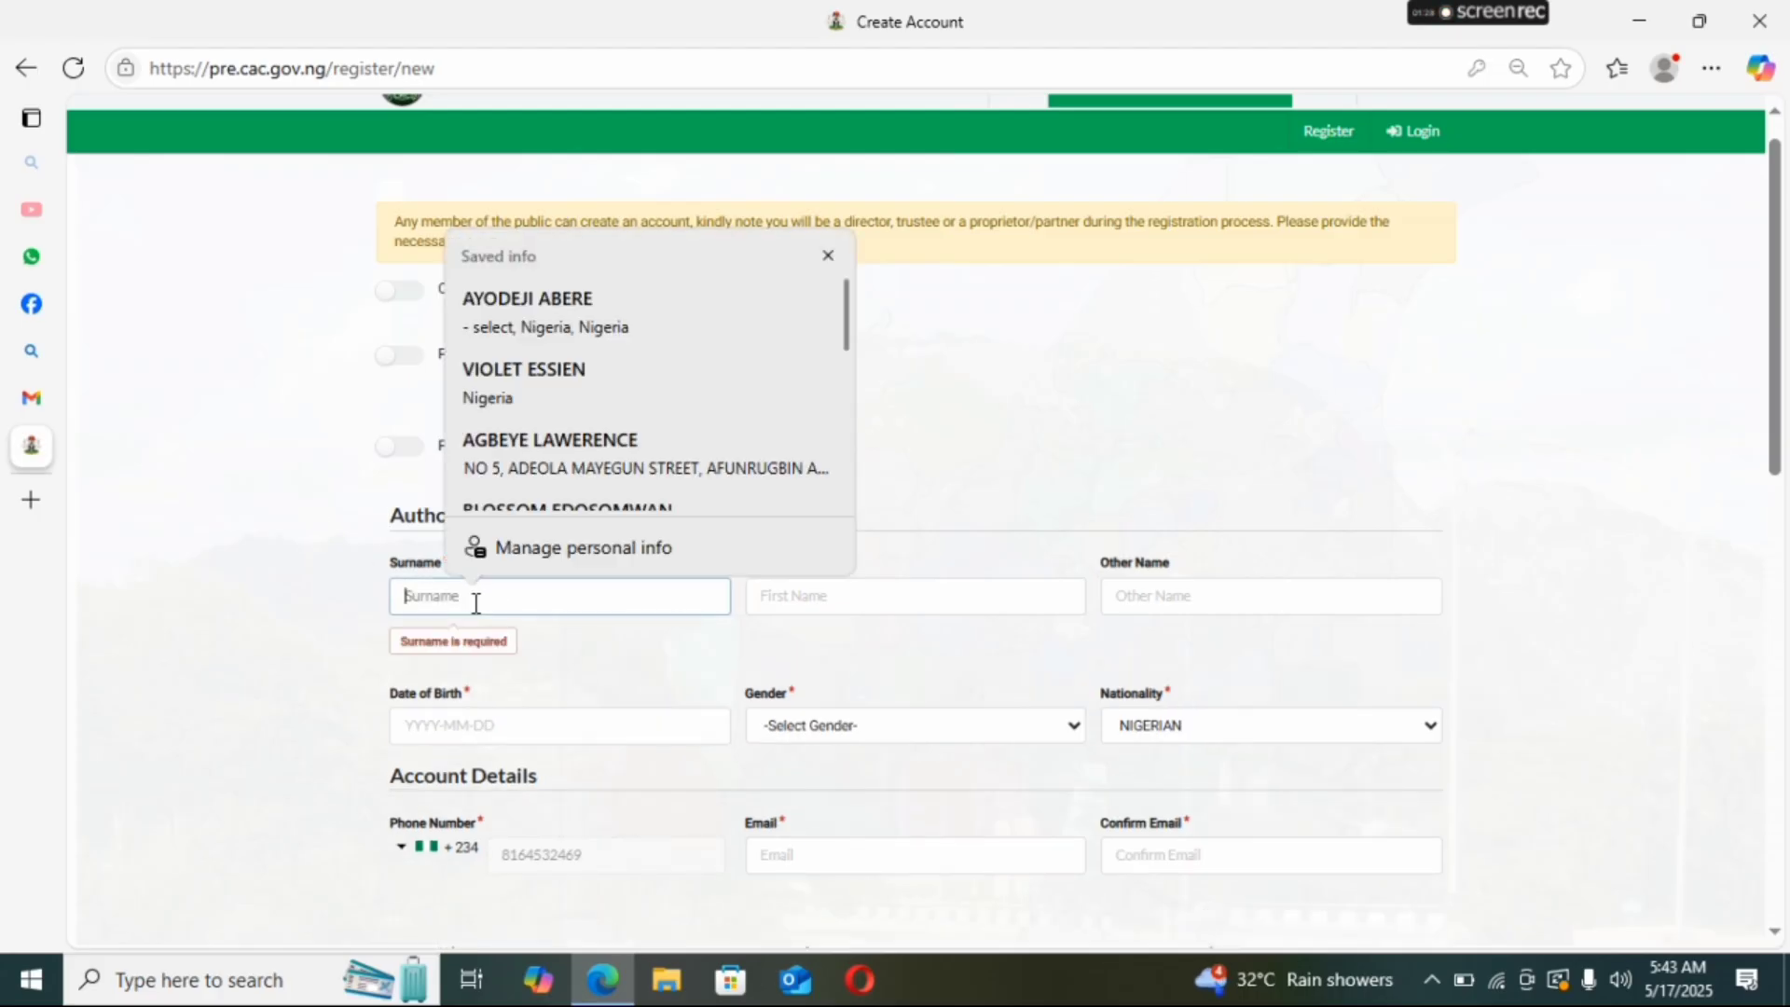
{"action": "key", "text": "Tab"}
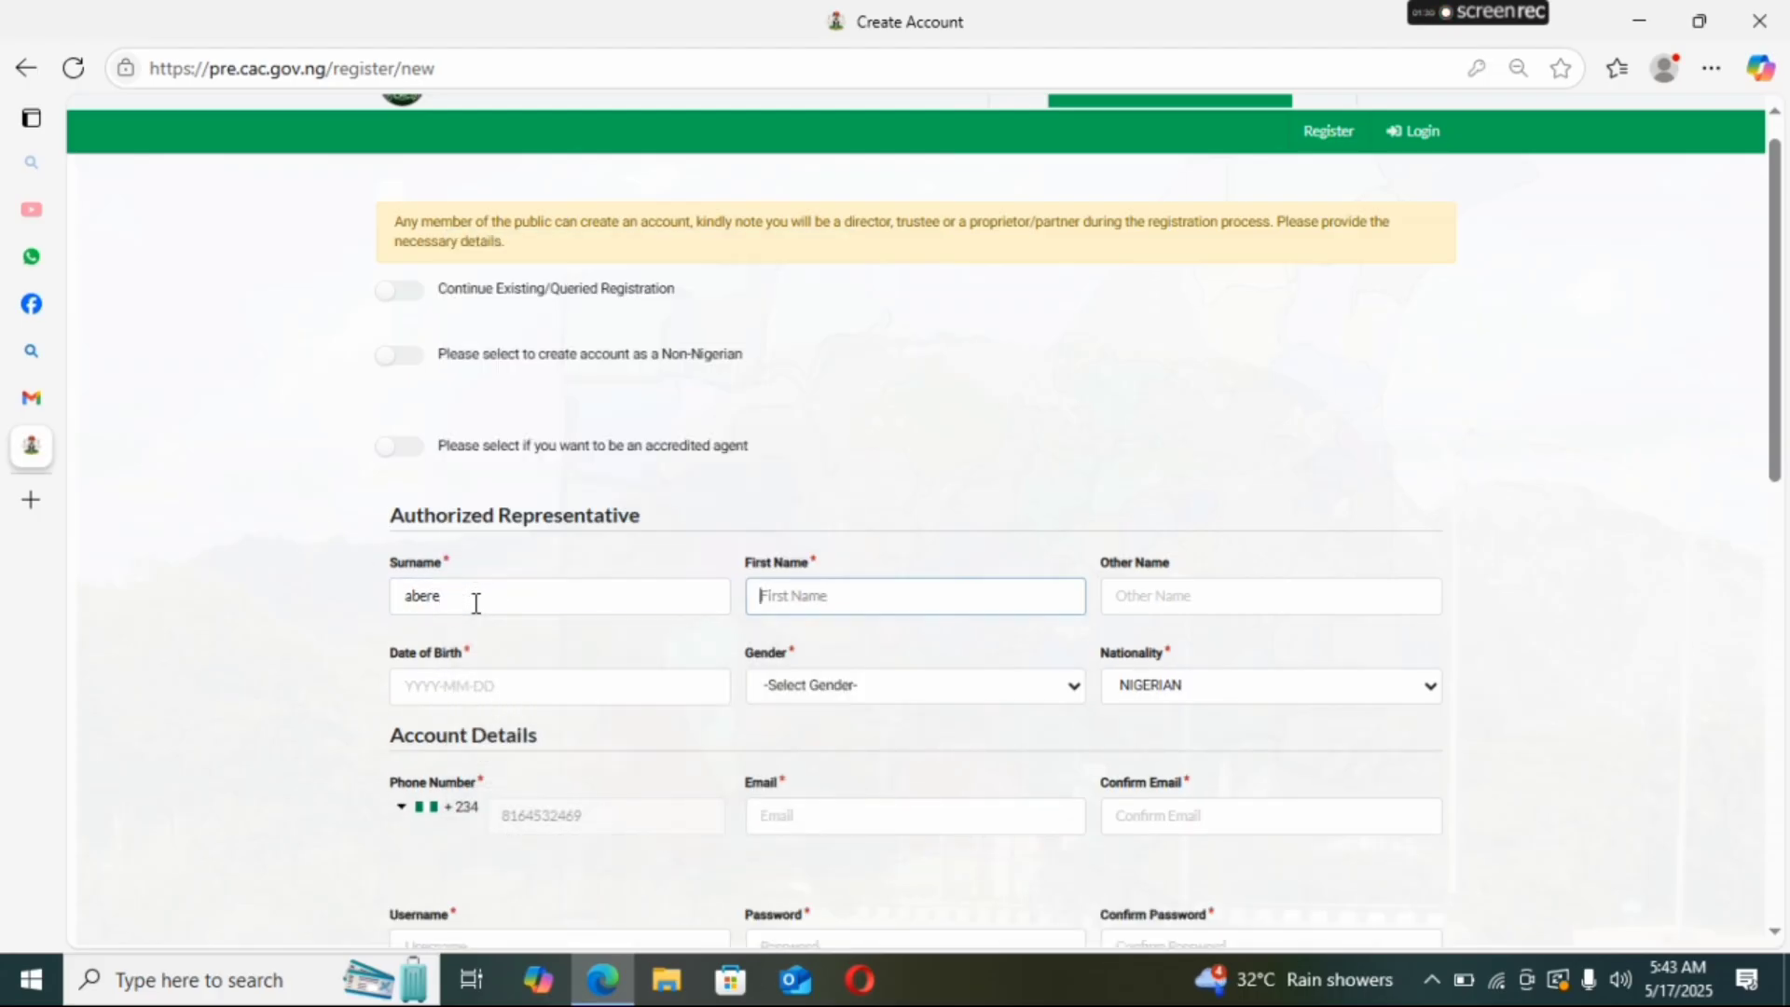
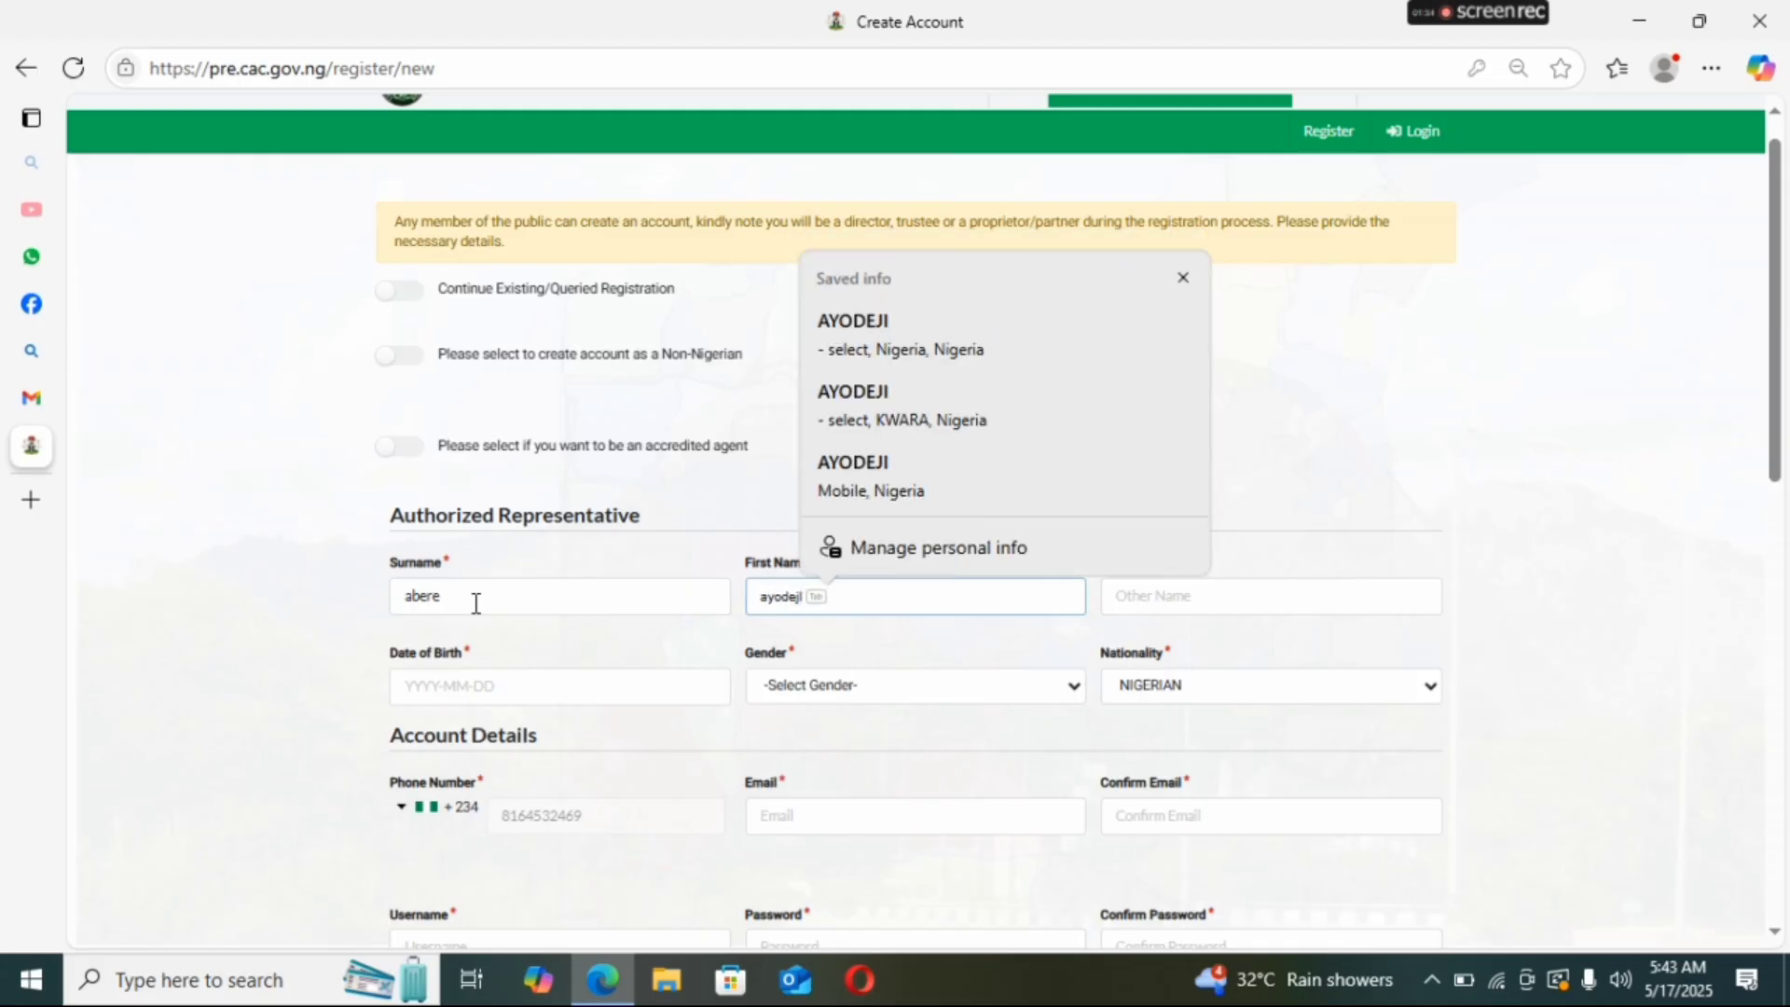
{"action": "key", "text": "Tab"}
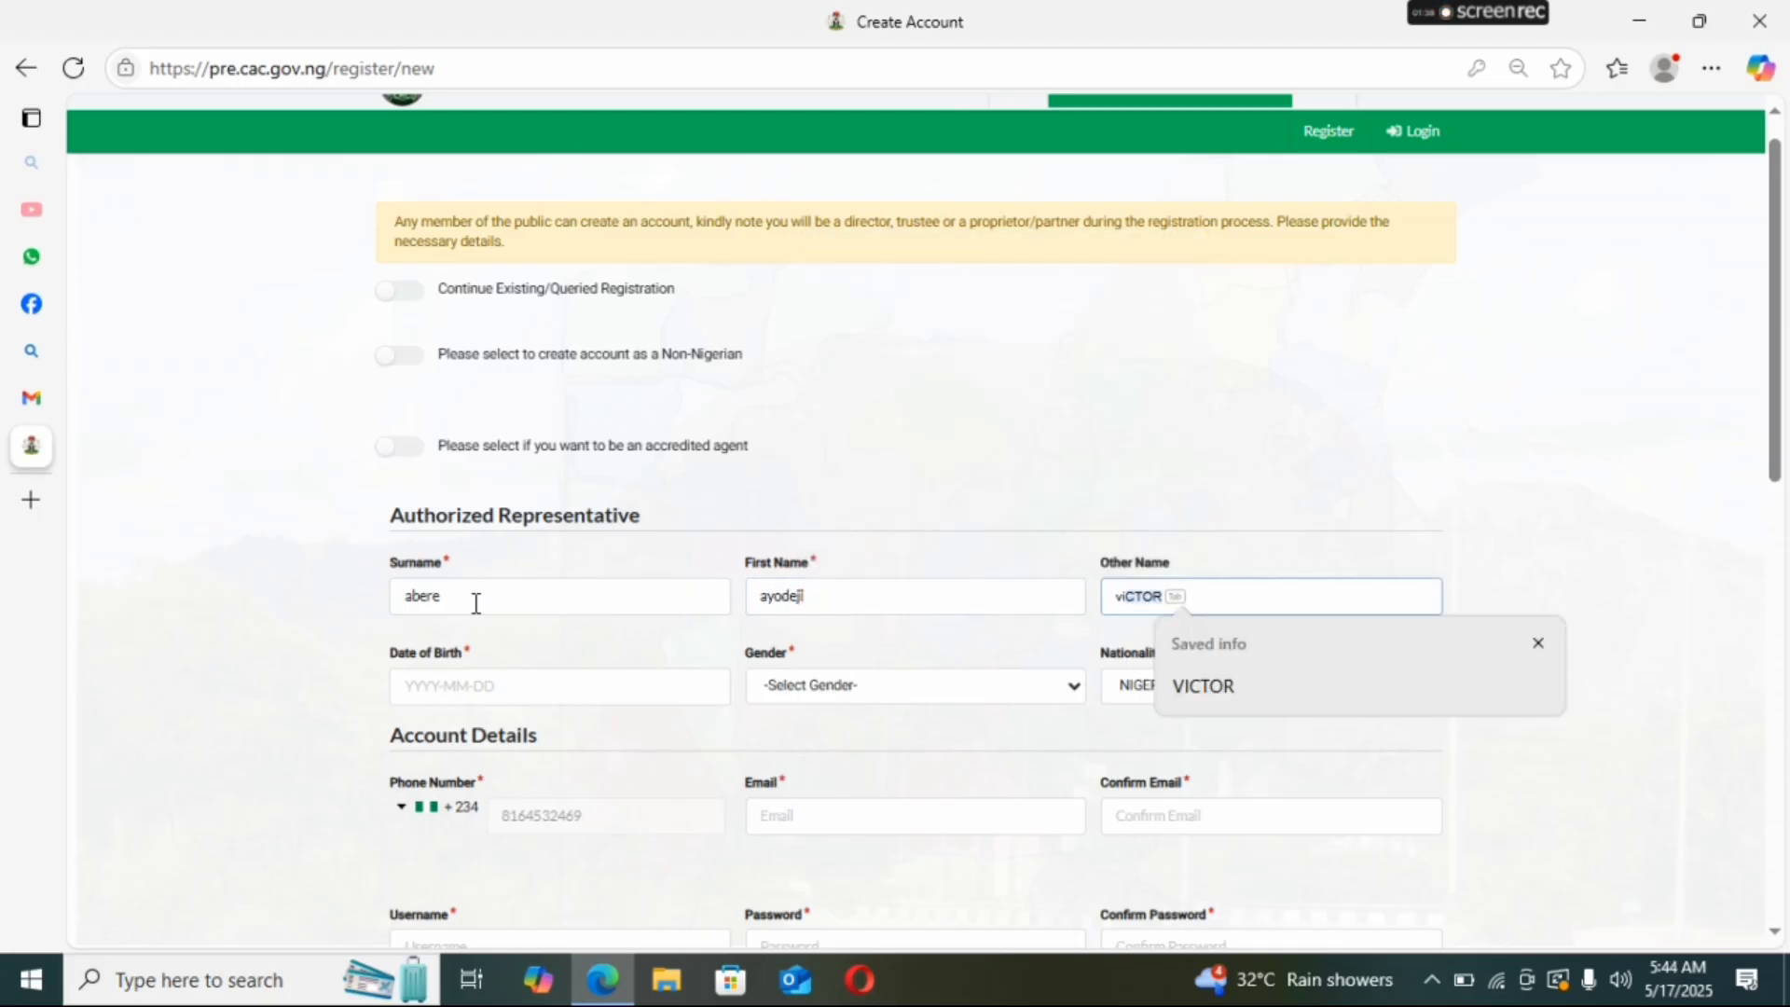
{"action": "key", "text": "Tab"}
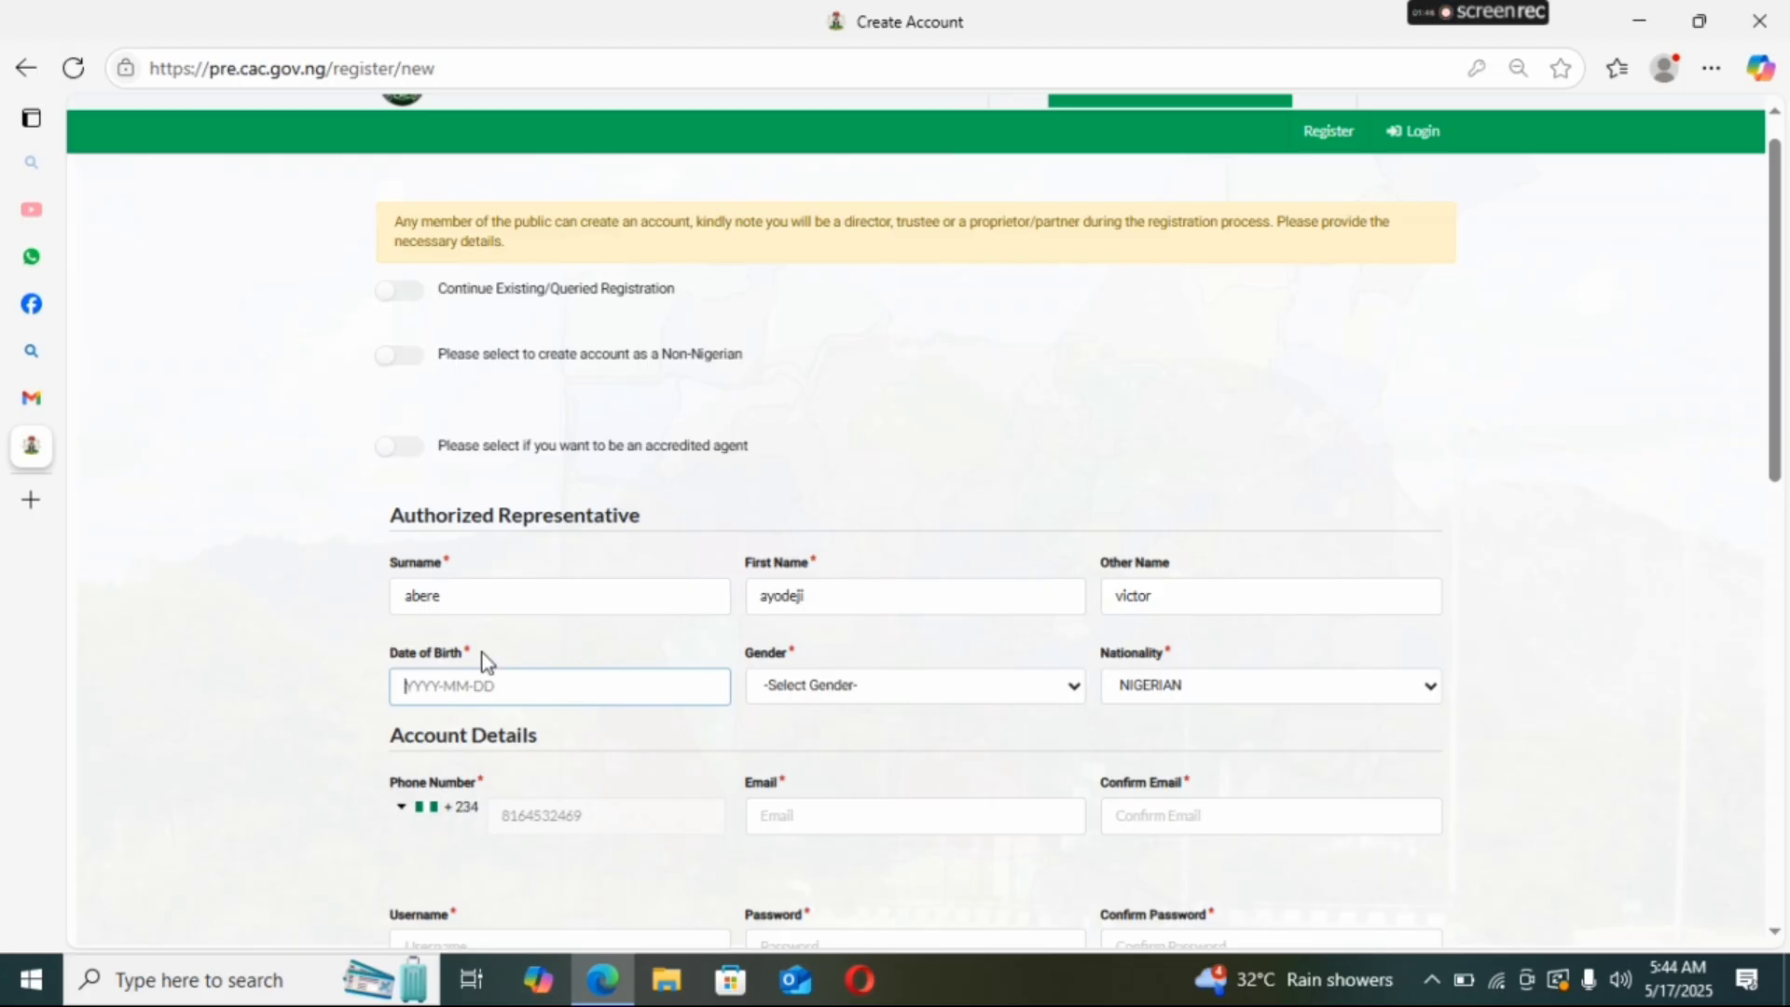
Set the date of birth to 2002-01-01 using the calendar's year, month and day pickers.
{"action": "left_click", "coordinate": [455, 673]}
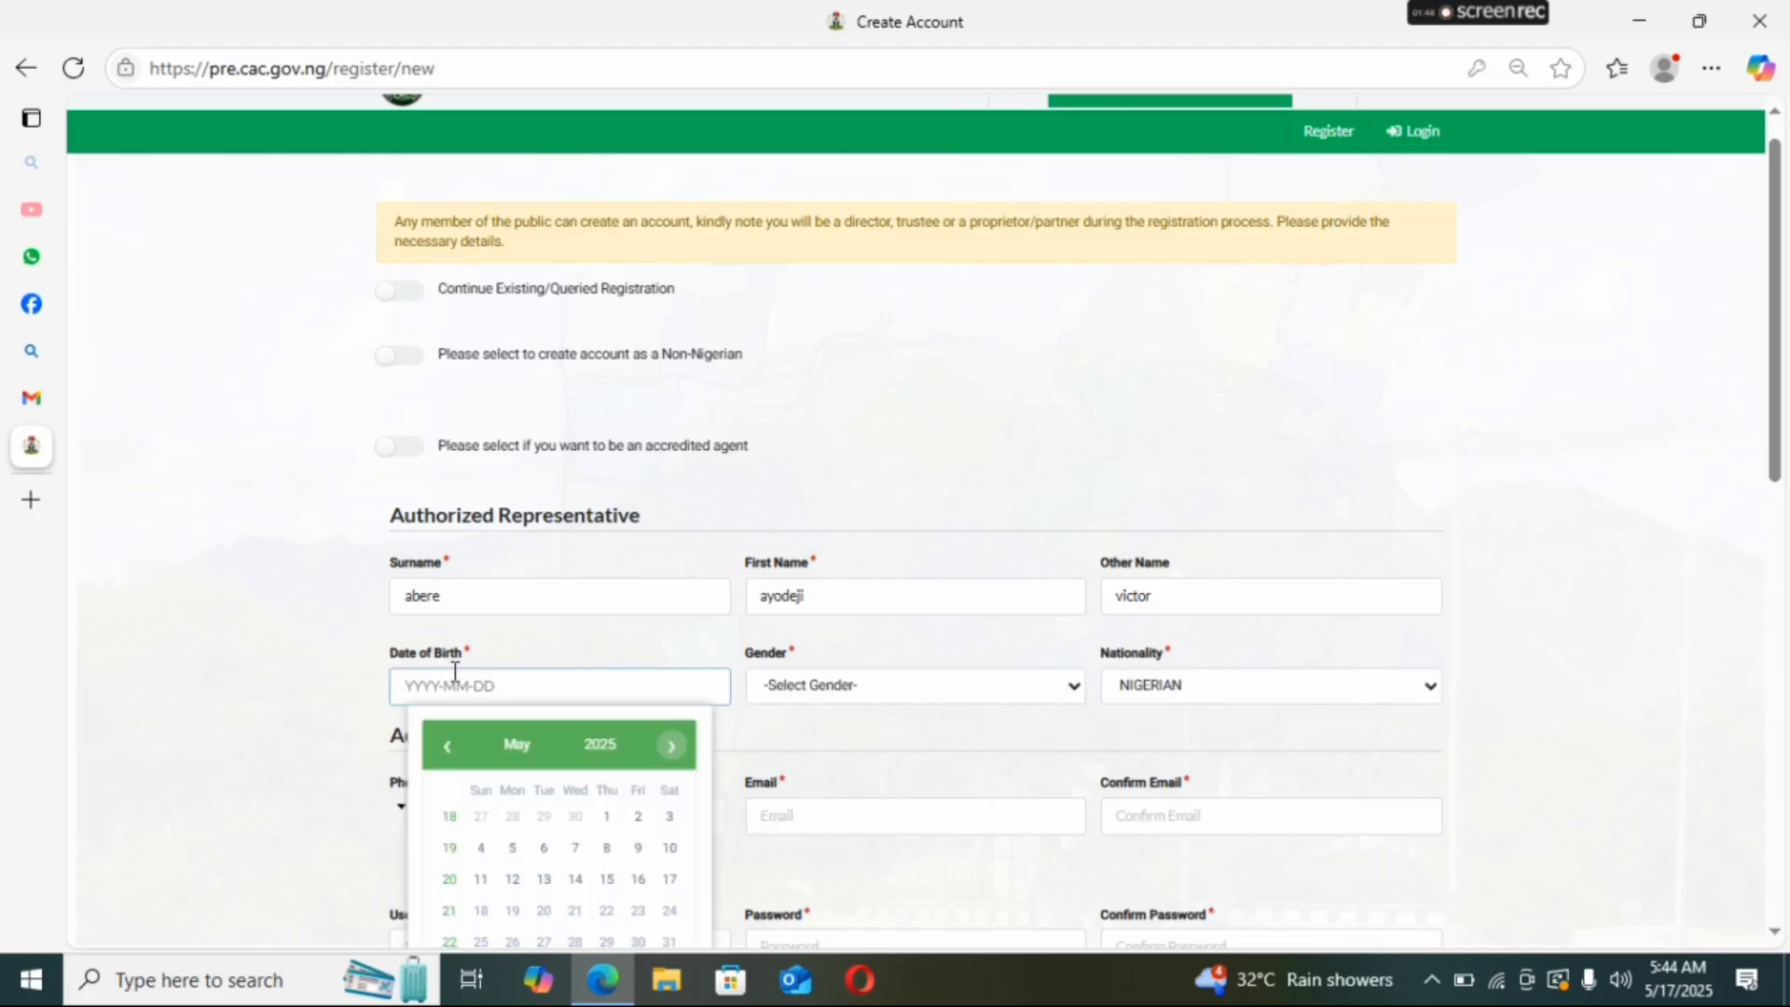
{"action": "left_click", "coordinate": [595, 745]}
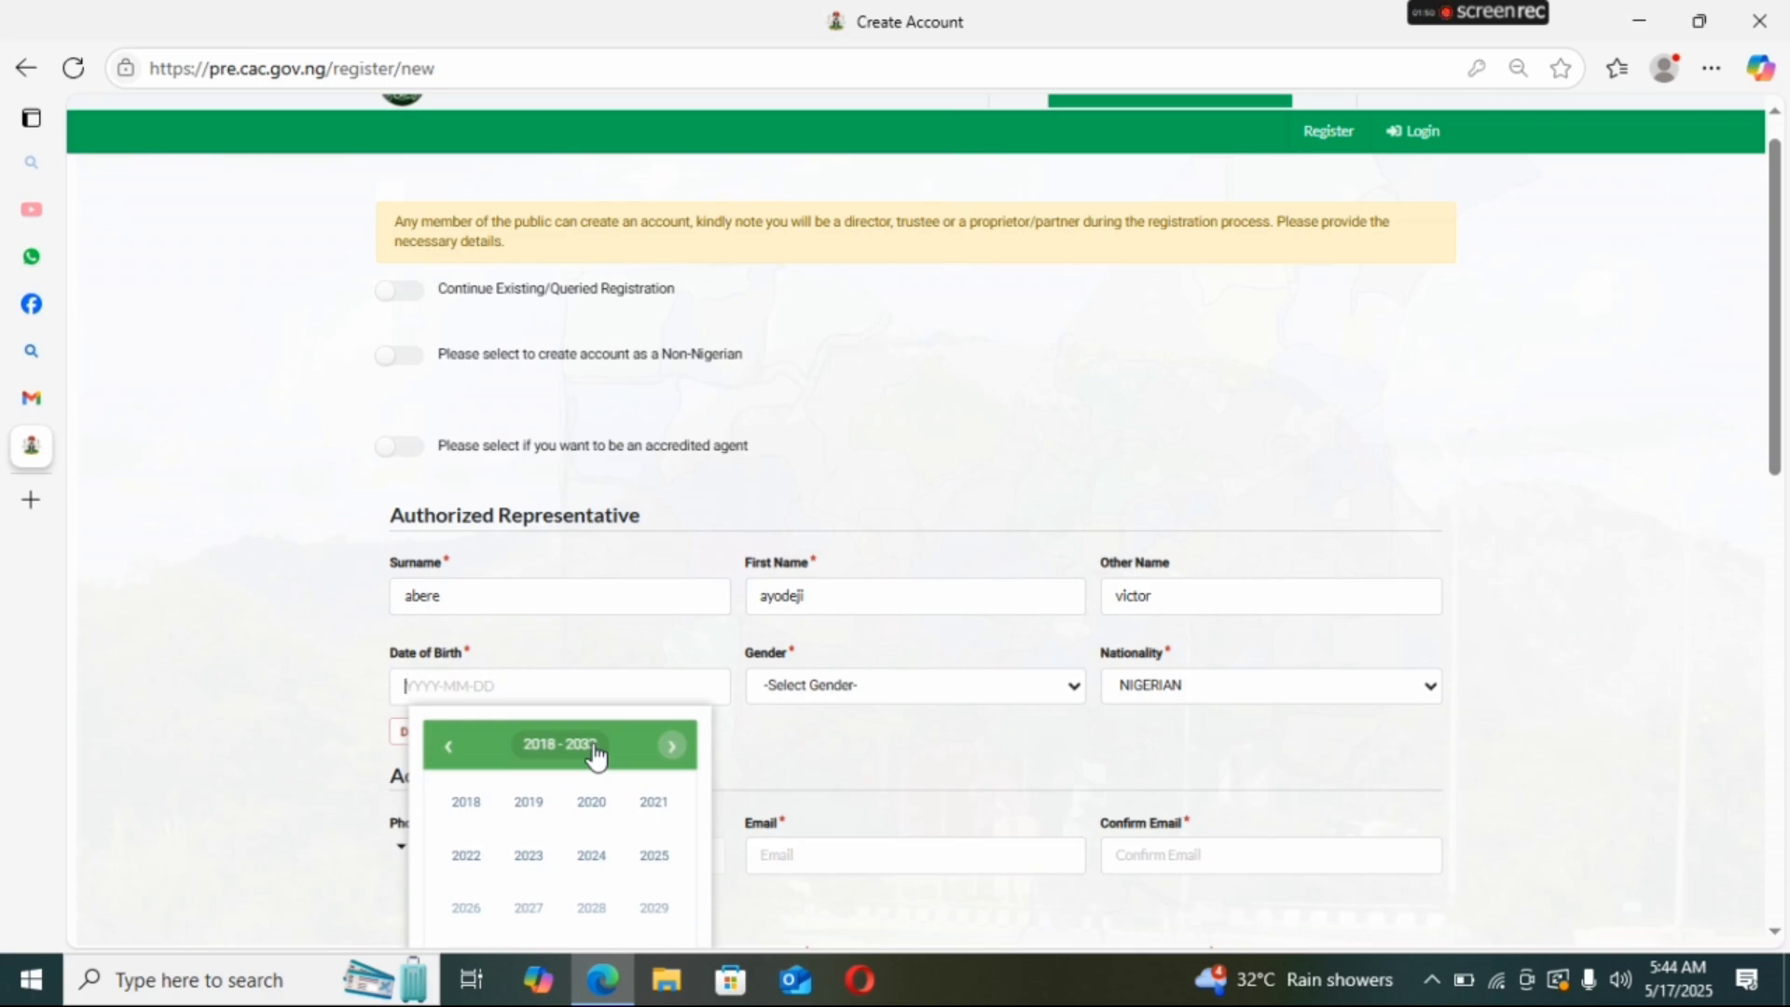
{"action": "left_click", "coordinate": [449, 749]}
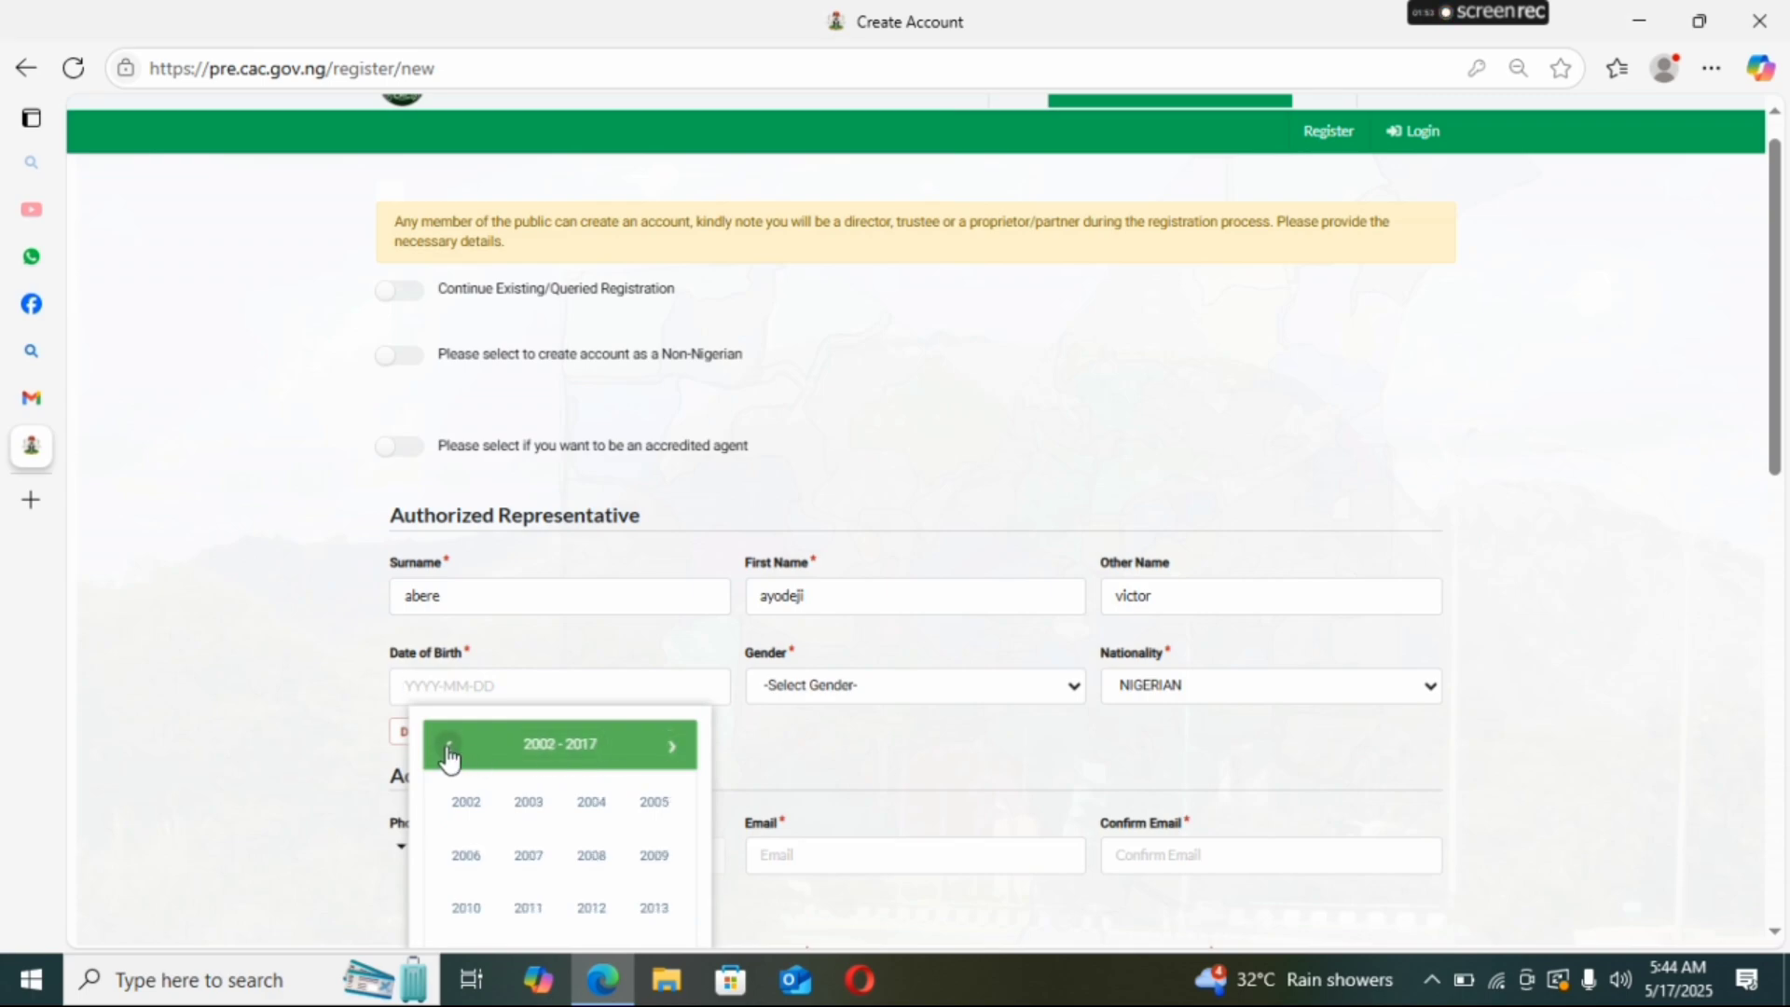
{"action": "left_click", "coordinate": [448, 751]}
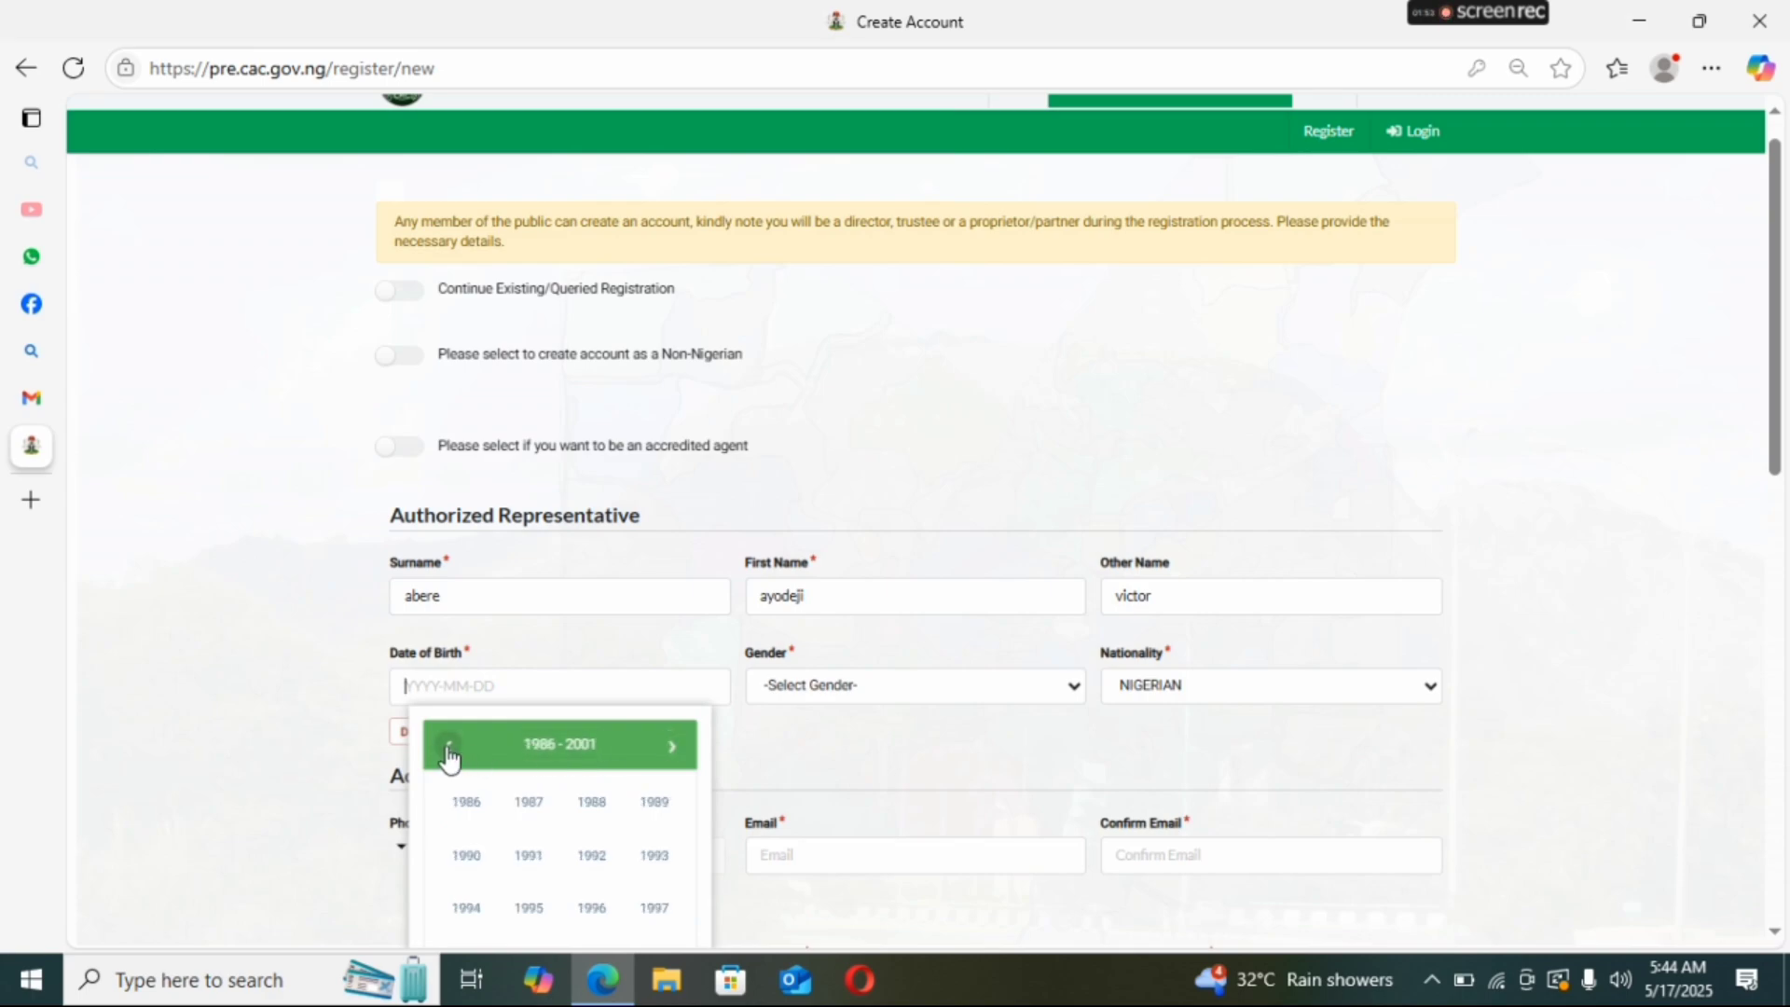
{"action": "left_click", "coordinate": [675, 748]}
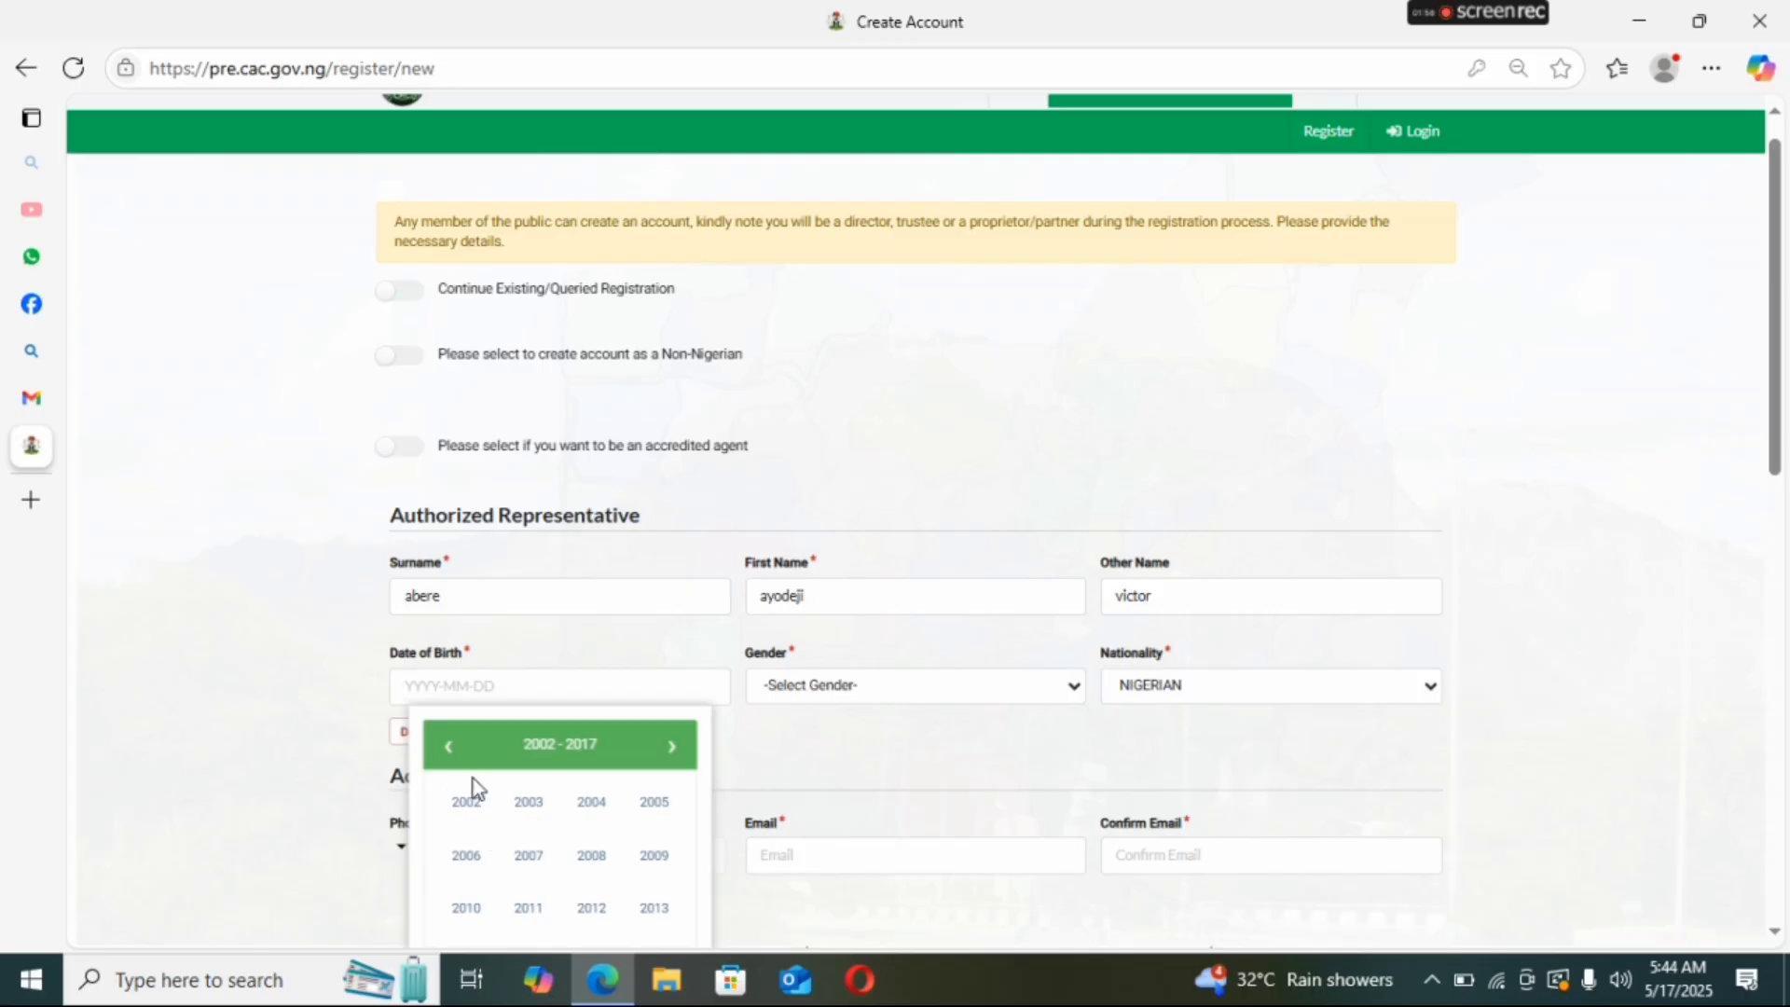
{"action": "scroll", "coordinate": [576, 904], "scroll_direction": "down", "scroll_amount": 1}
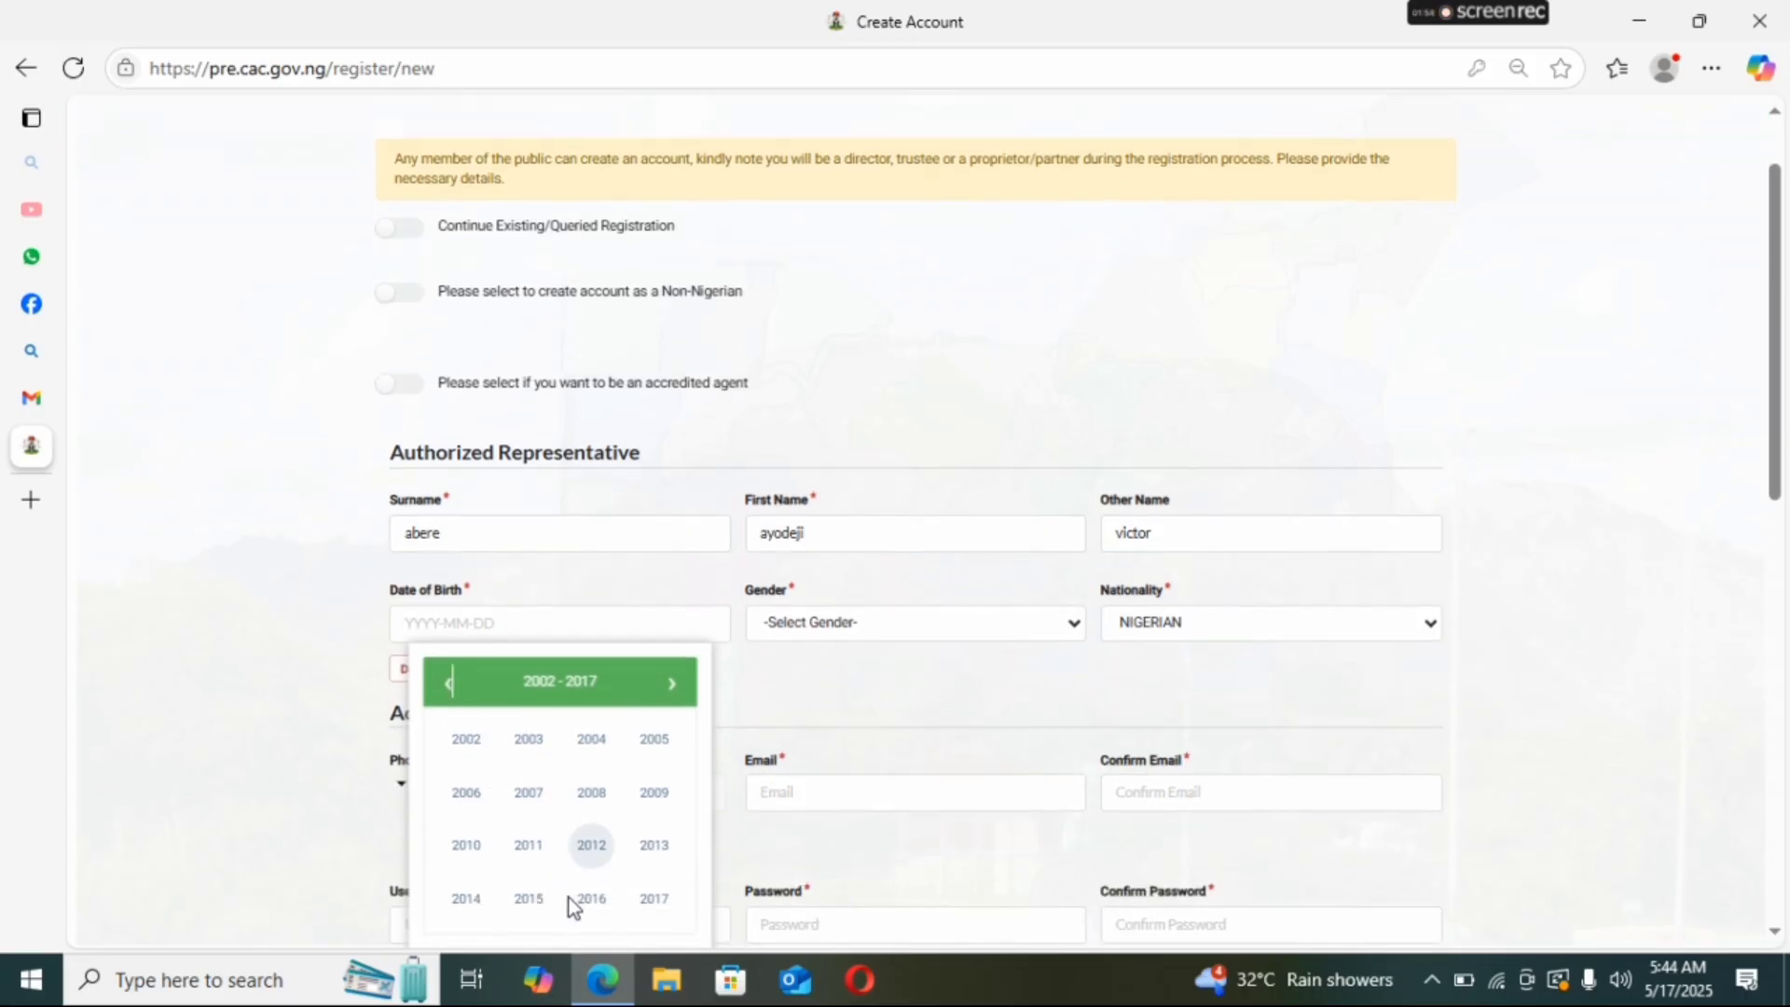
{"action": "left_click", "coordinate": [457, 745]}
{"action": "left_click", "coordinate": [455, 741]}
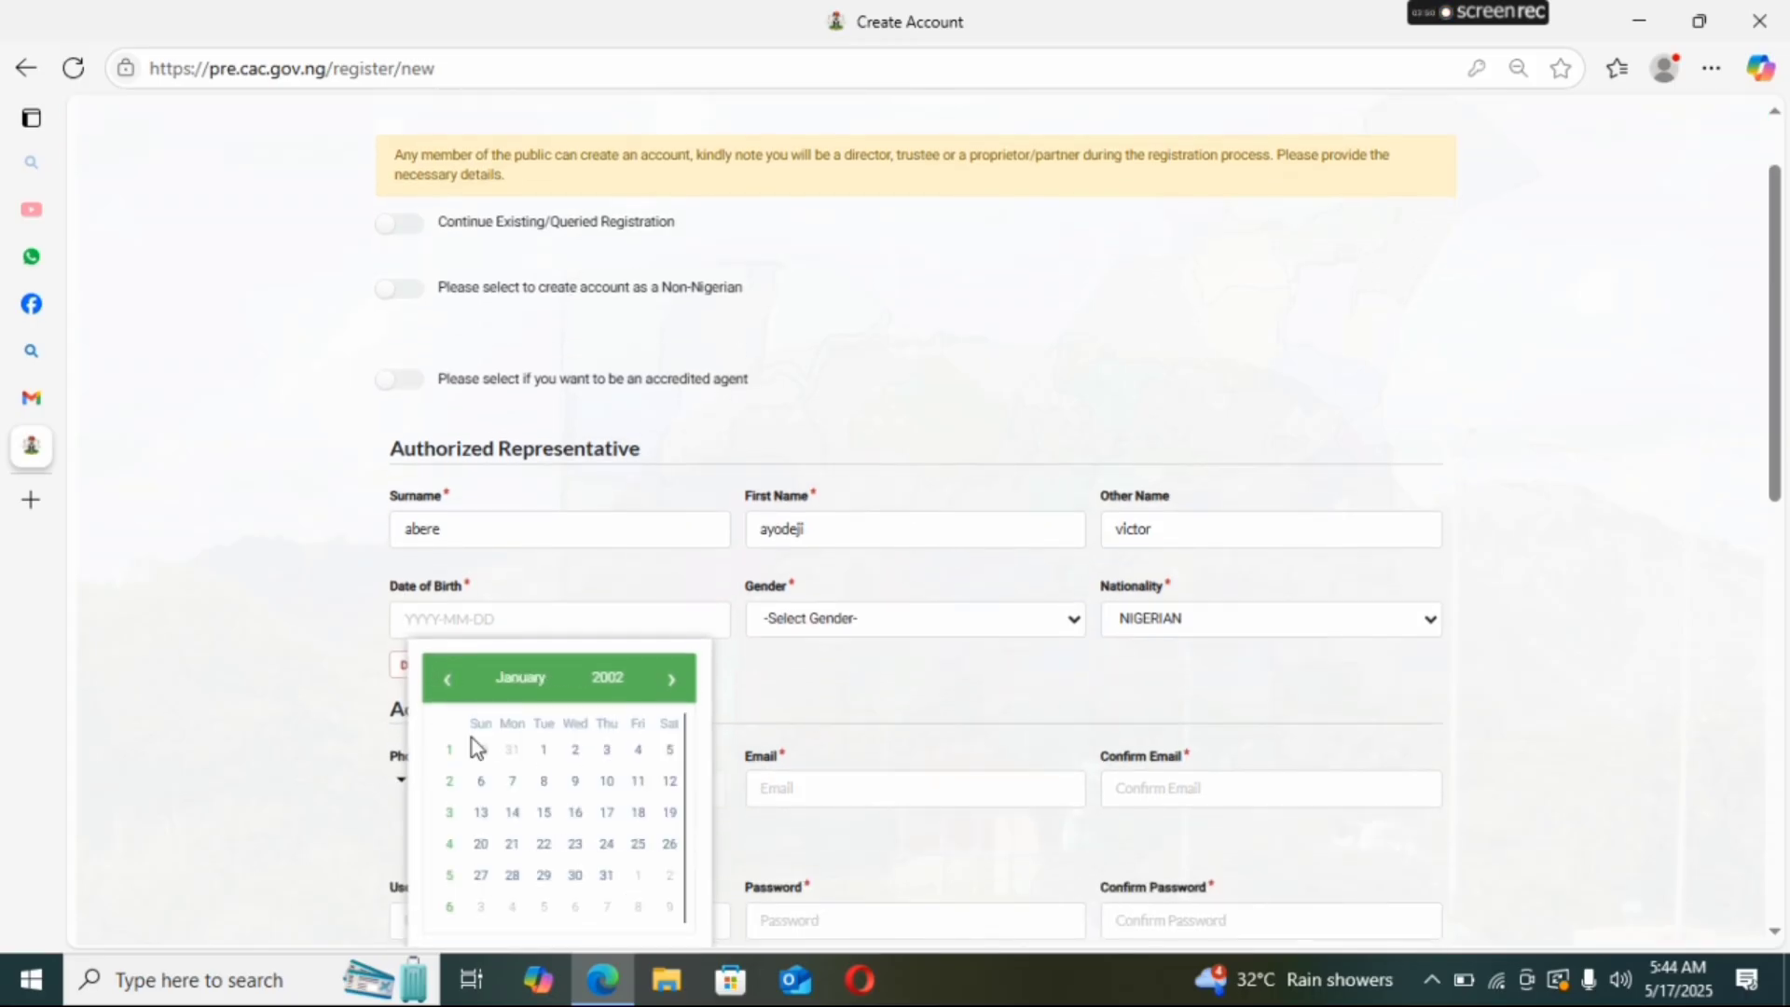
{"action": "left_click", "coordinate": [543, 752]}
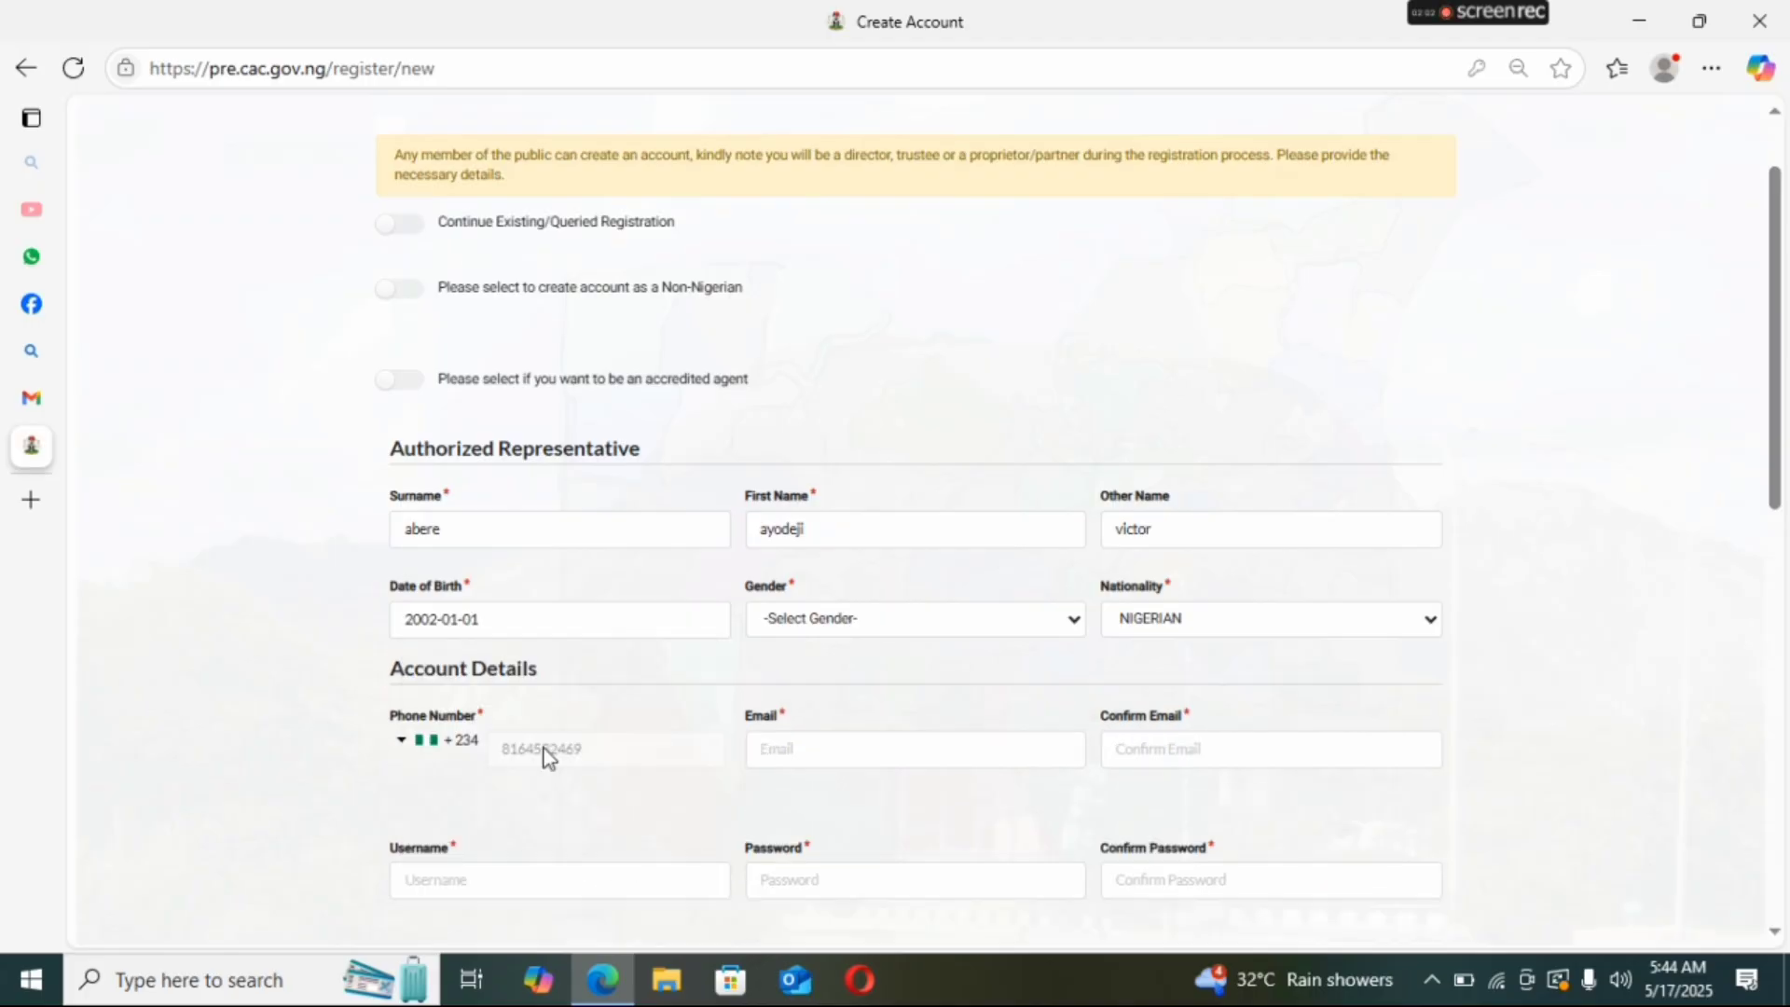
Choose Male in the Gender dropdown.
{"action": "left_click", "coordinate": [782, 750]}
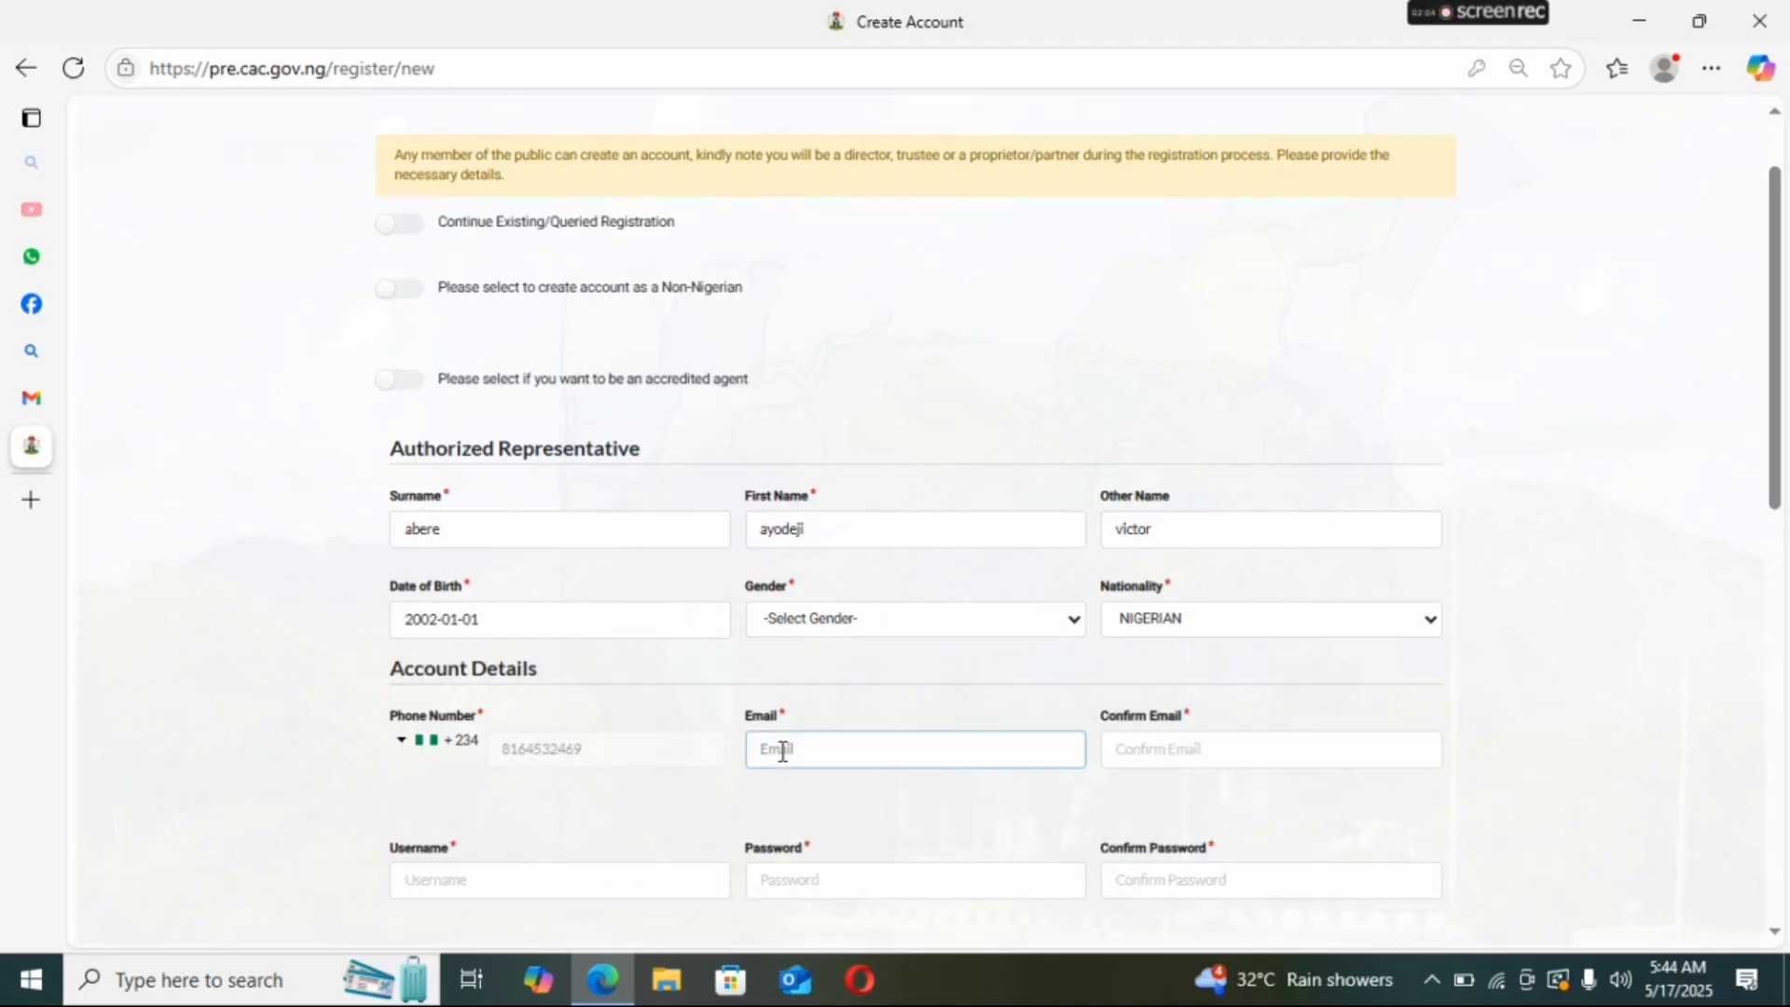
{"action": "left_click", "coordinate": [821, 617]}
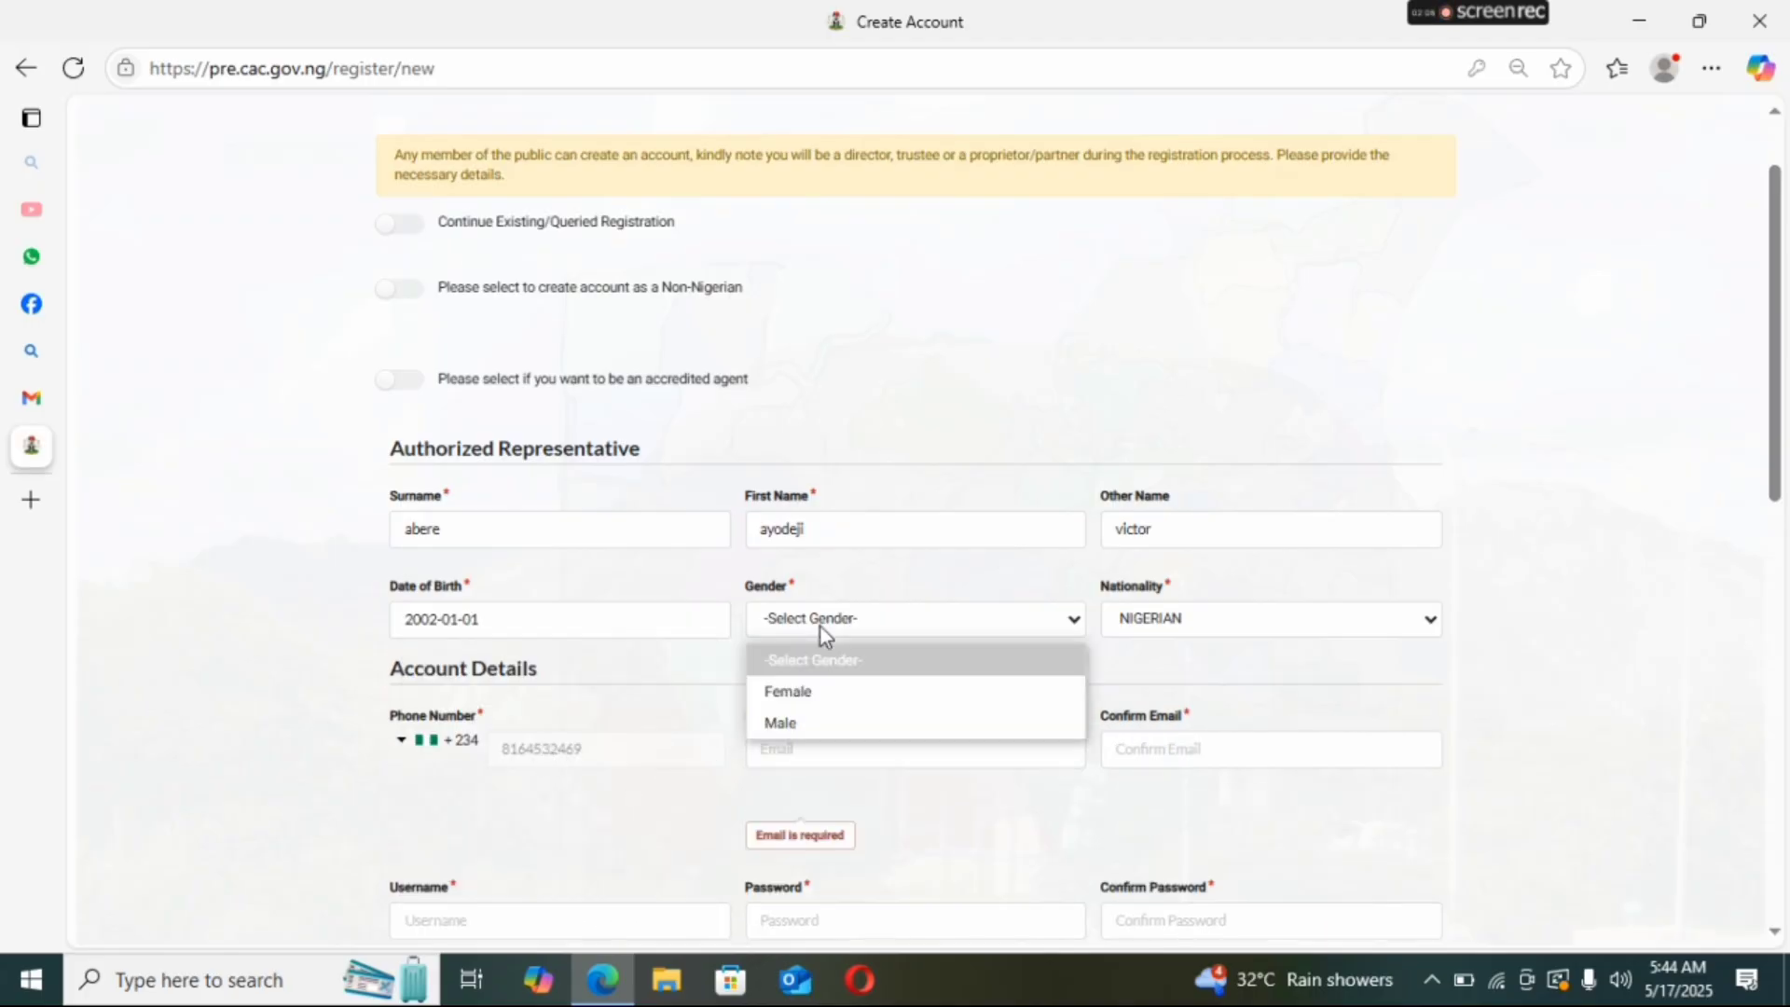
{"action": "left_click", "coordinate": [824, 726]}
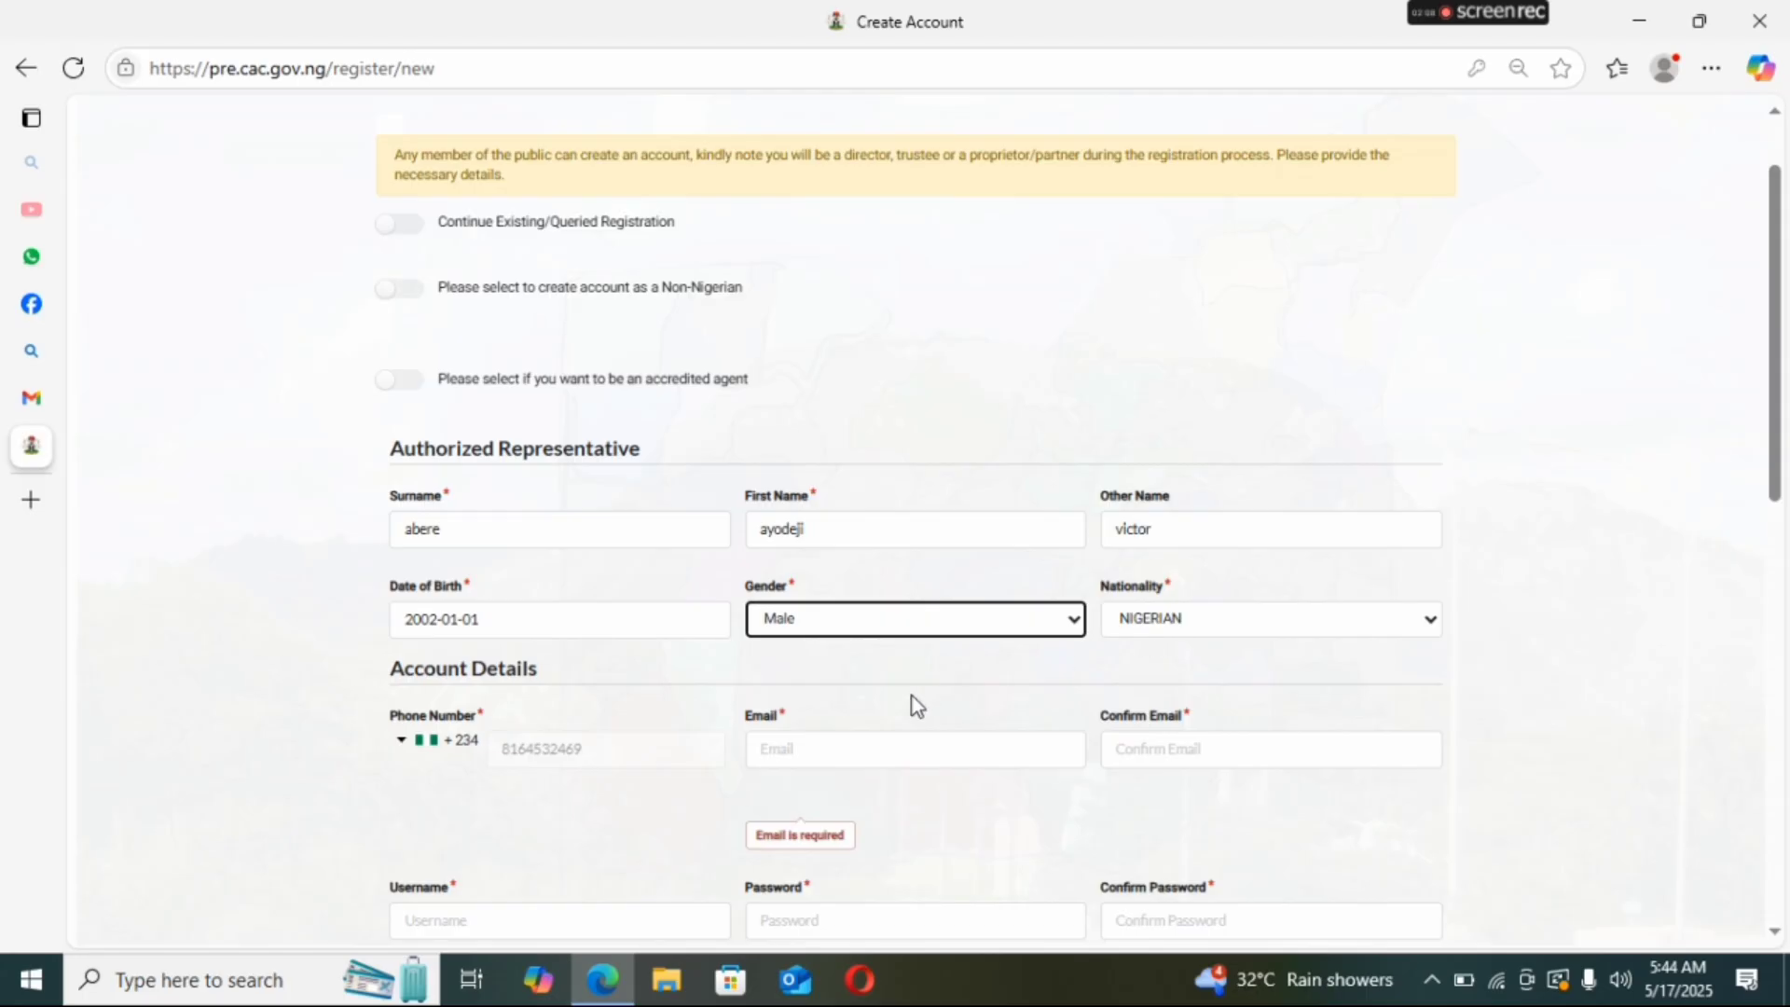
Enter the account's Gmail address in the Email and Confirm Email fields.
{"action": "left_click", "coordinate": [807, 753]}
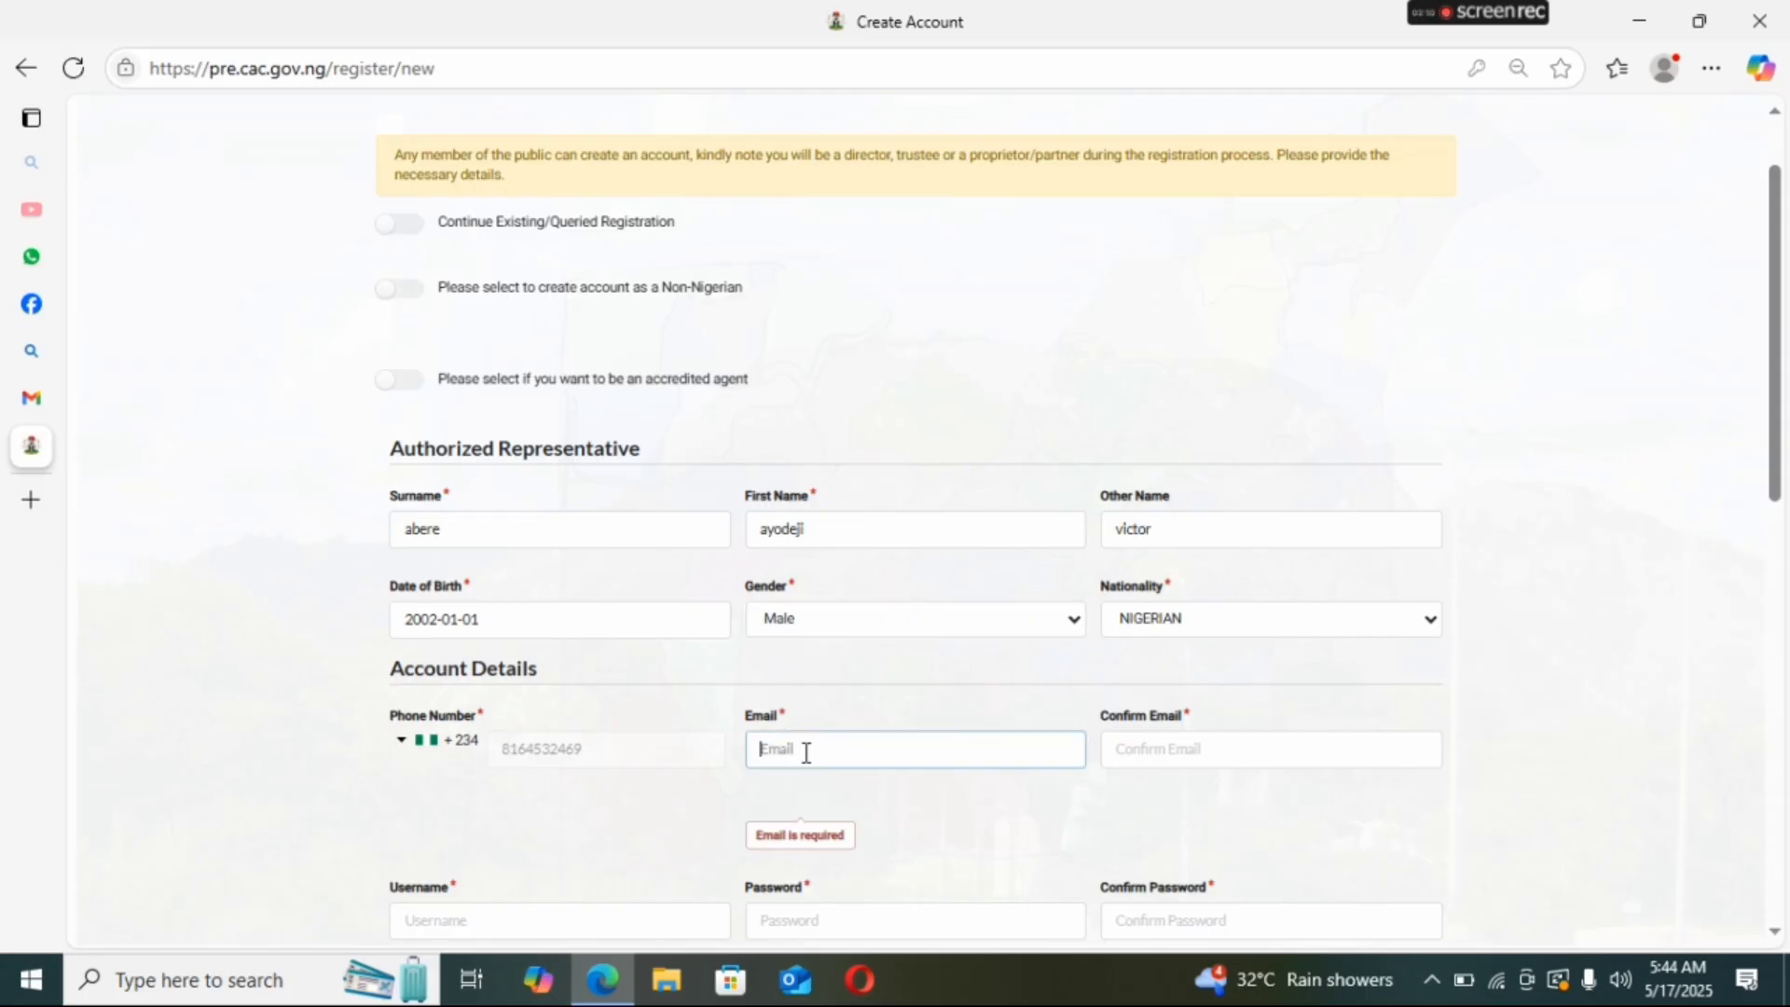
{"action": "key", "text": "Tab"}
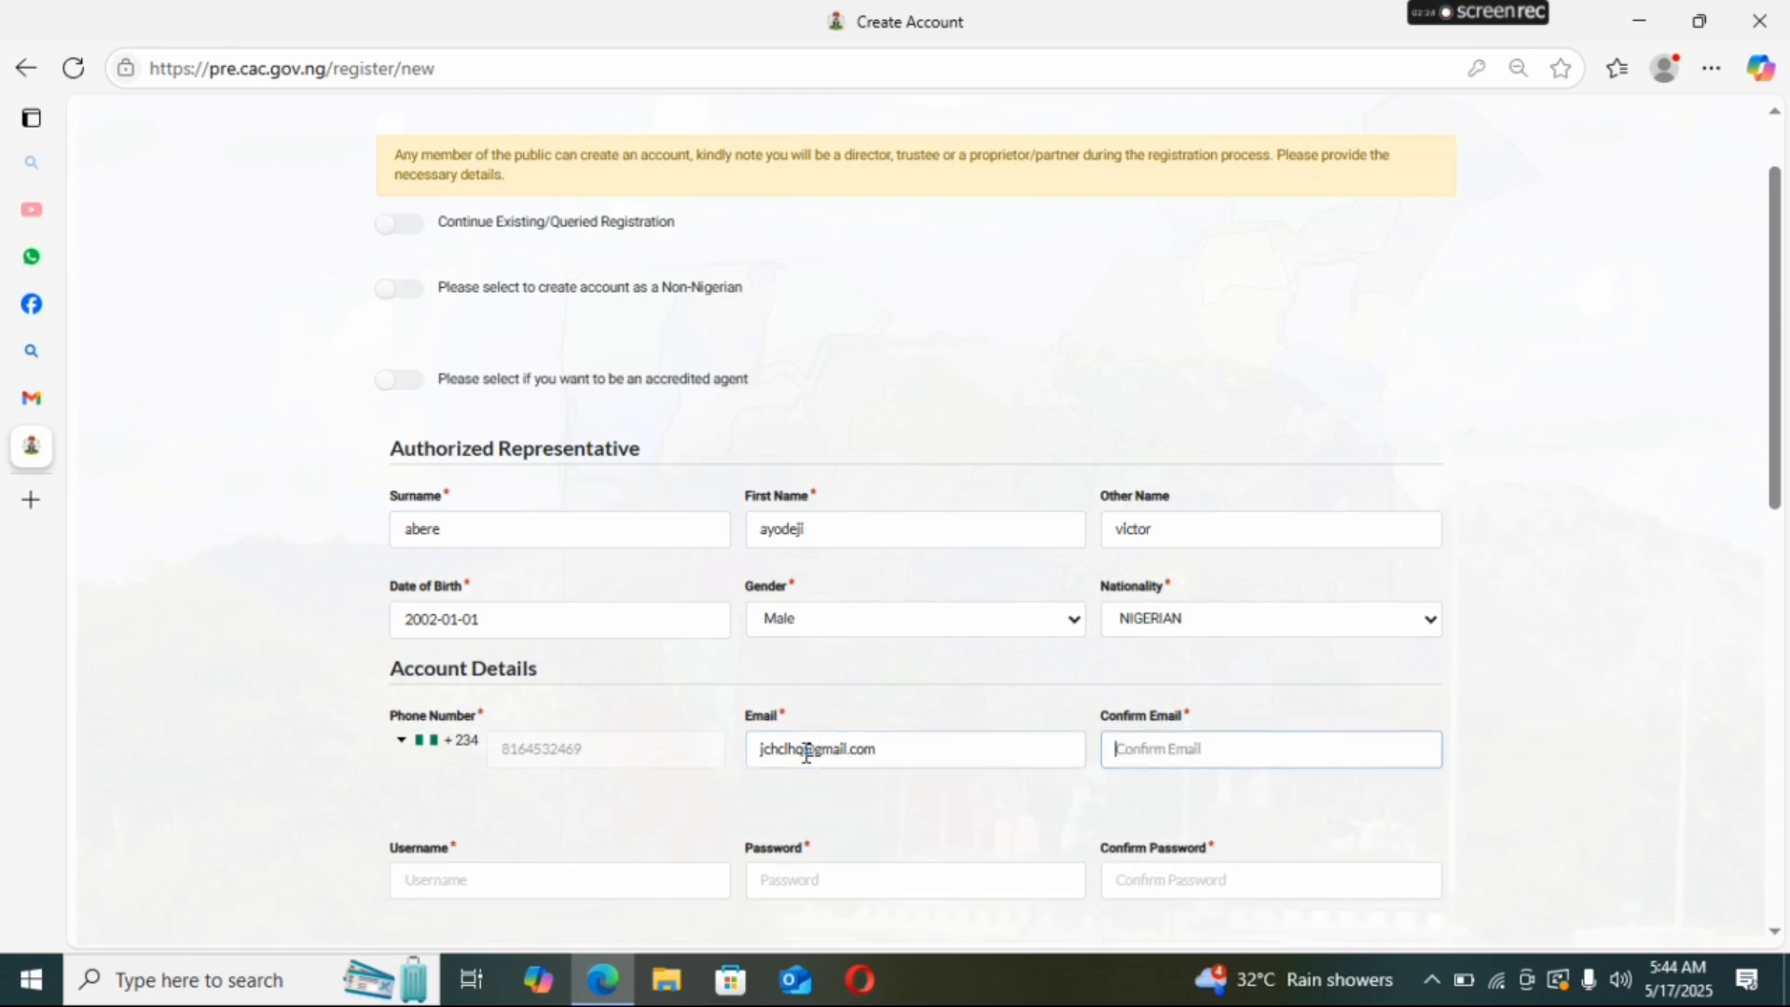
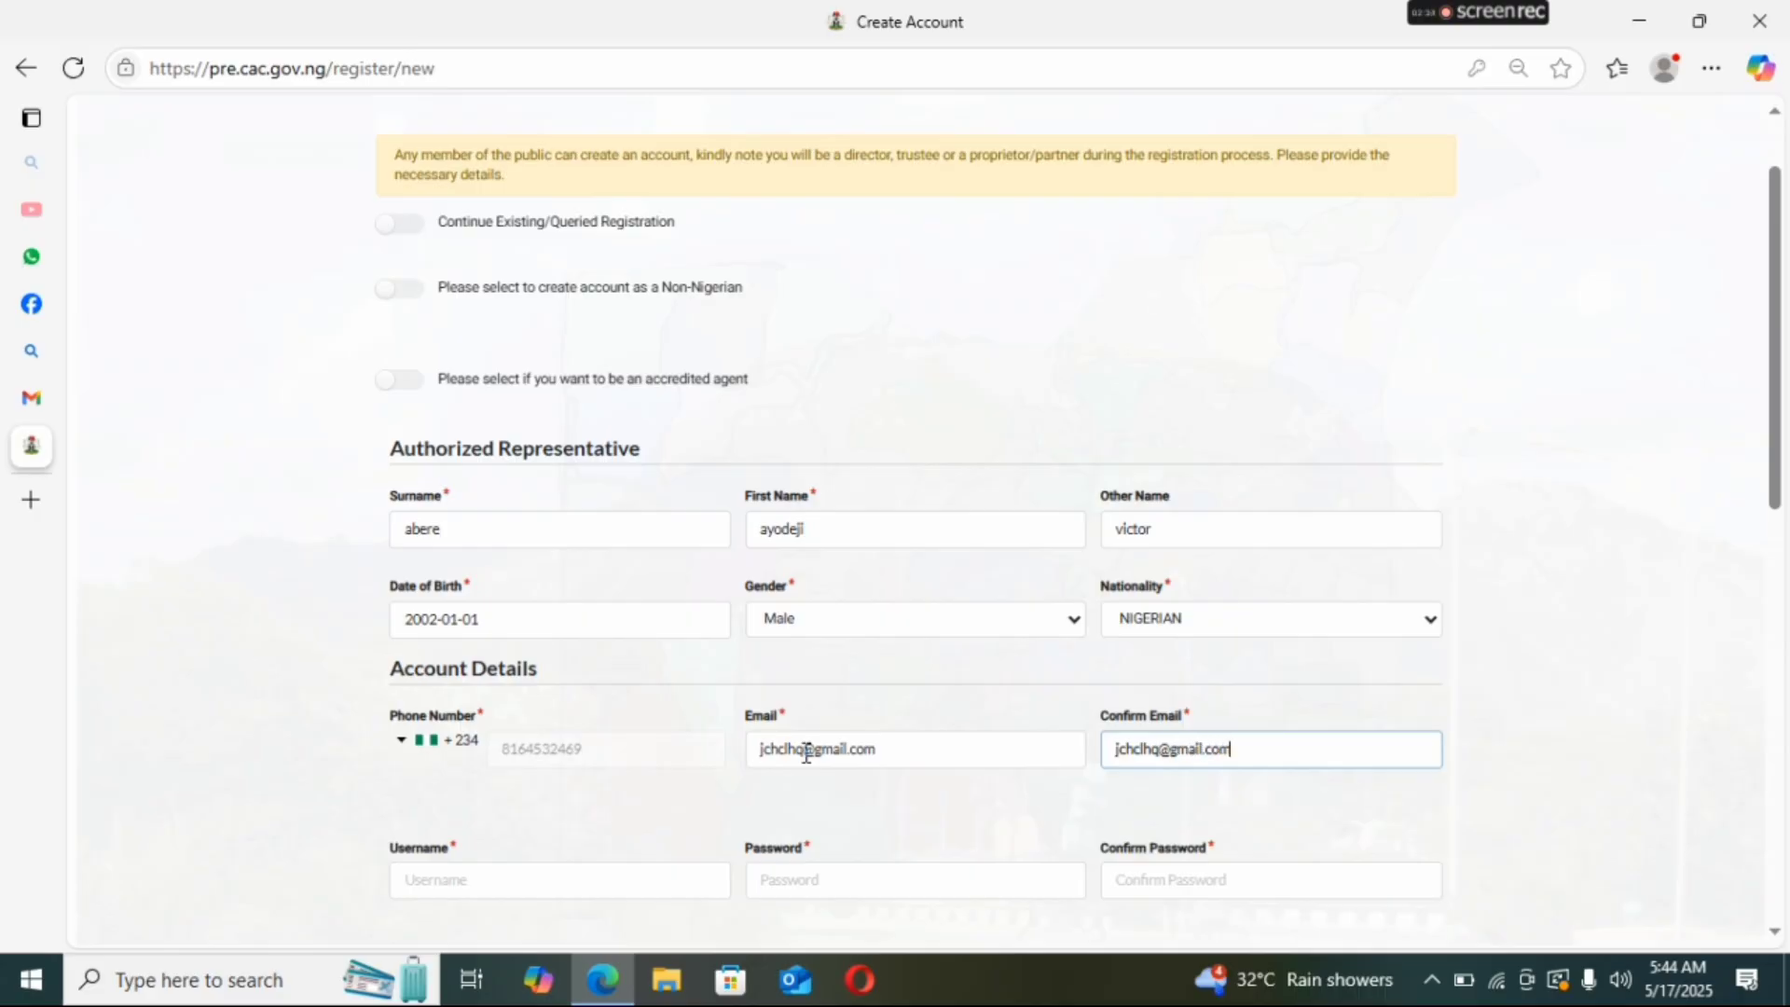
{"action": "scroll", "coordinate": [647, 674], "scroll_direction": "down", "scroll_amount": 2}
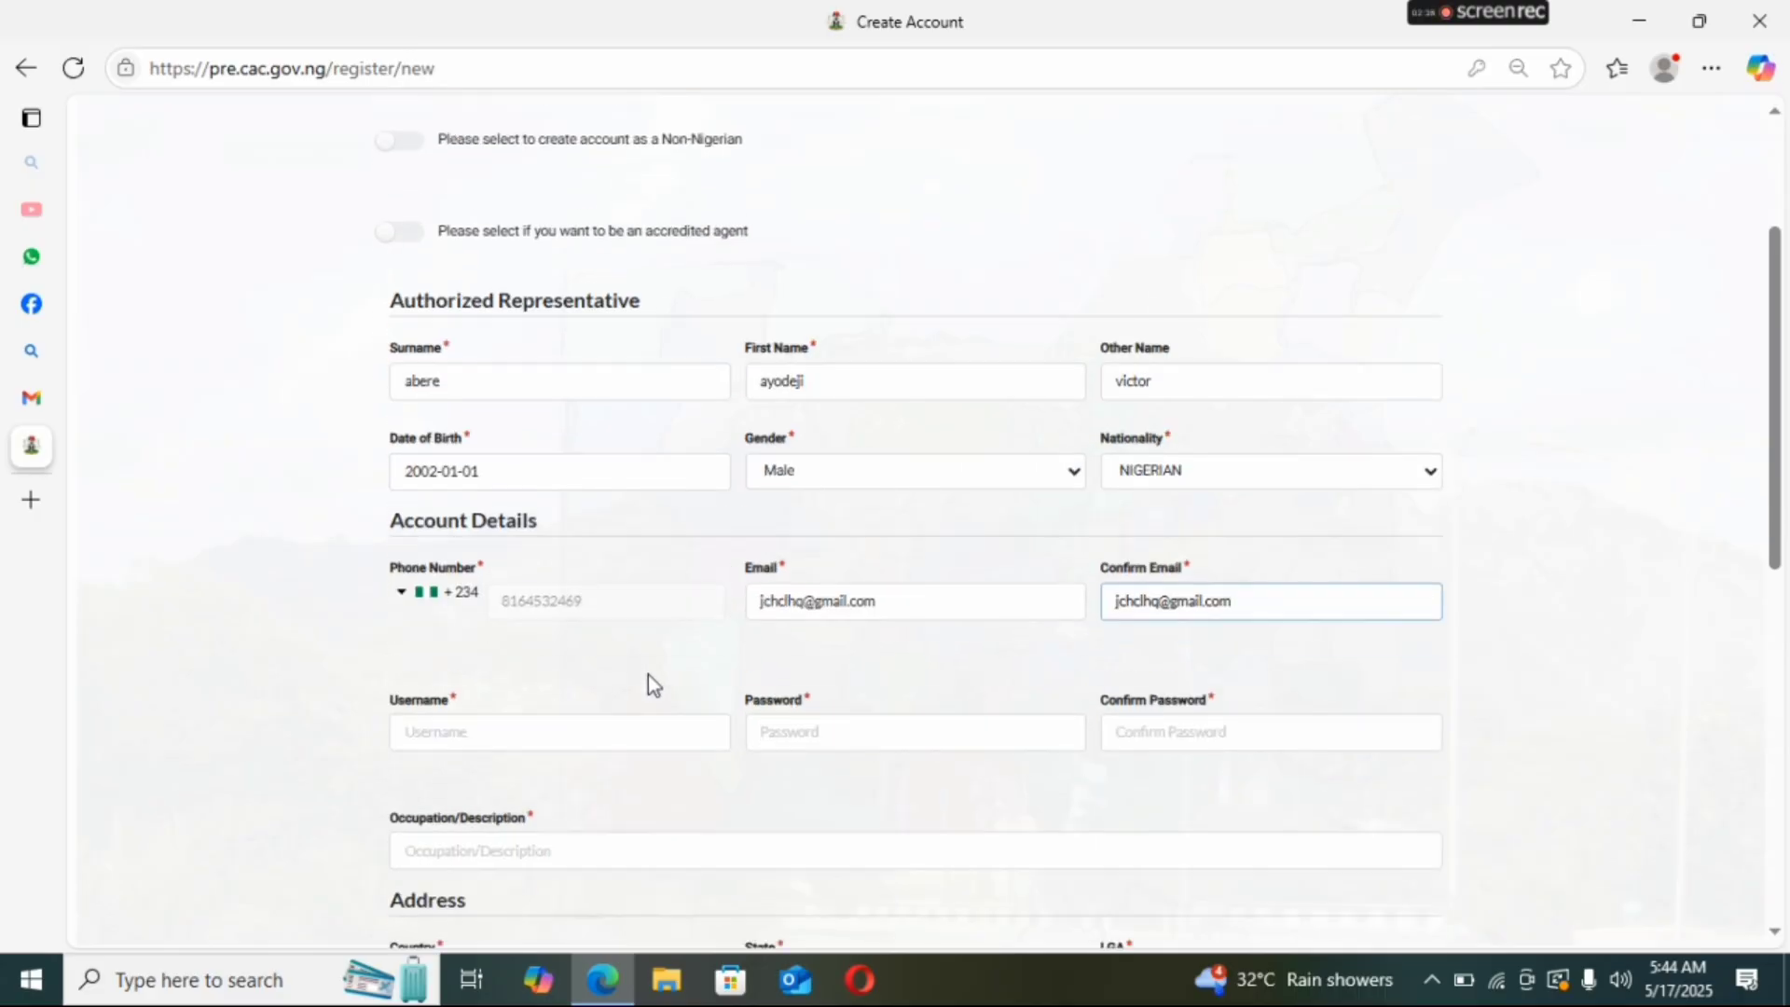
Enter the username and password, reveal the password to check it, and start retyping it in Confirm Password.
{"action": "left_click", "coordinate": [543, 722]}
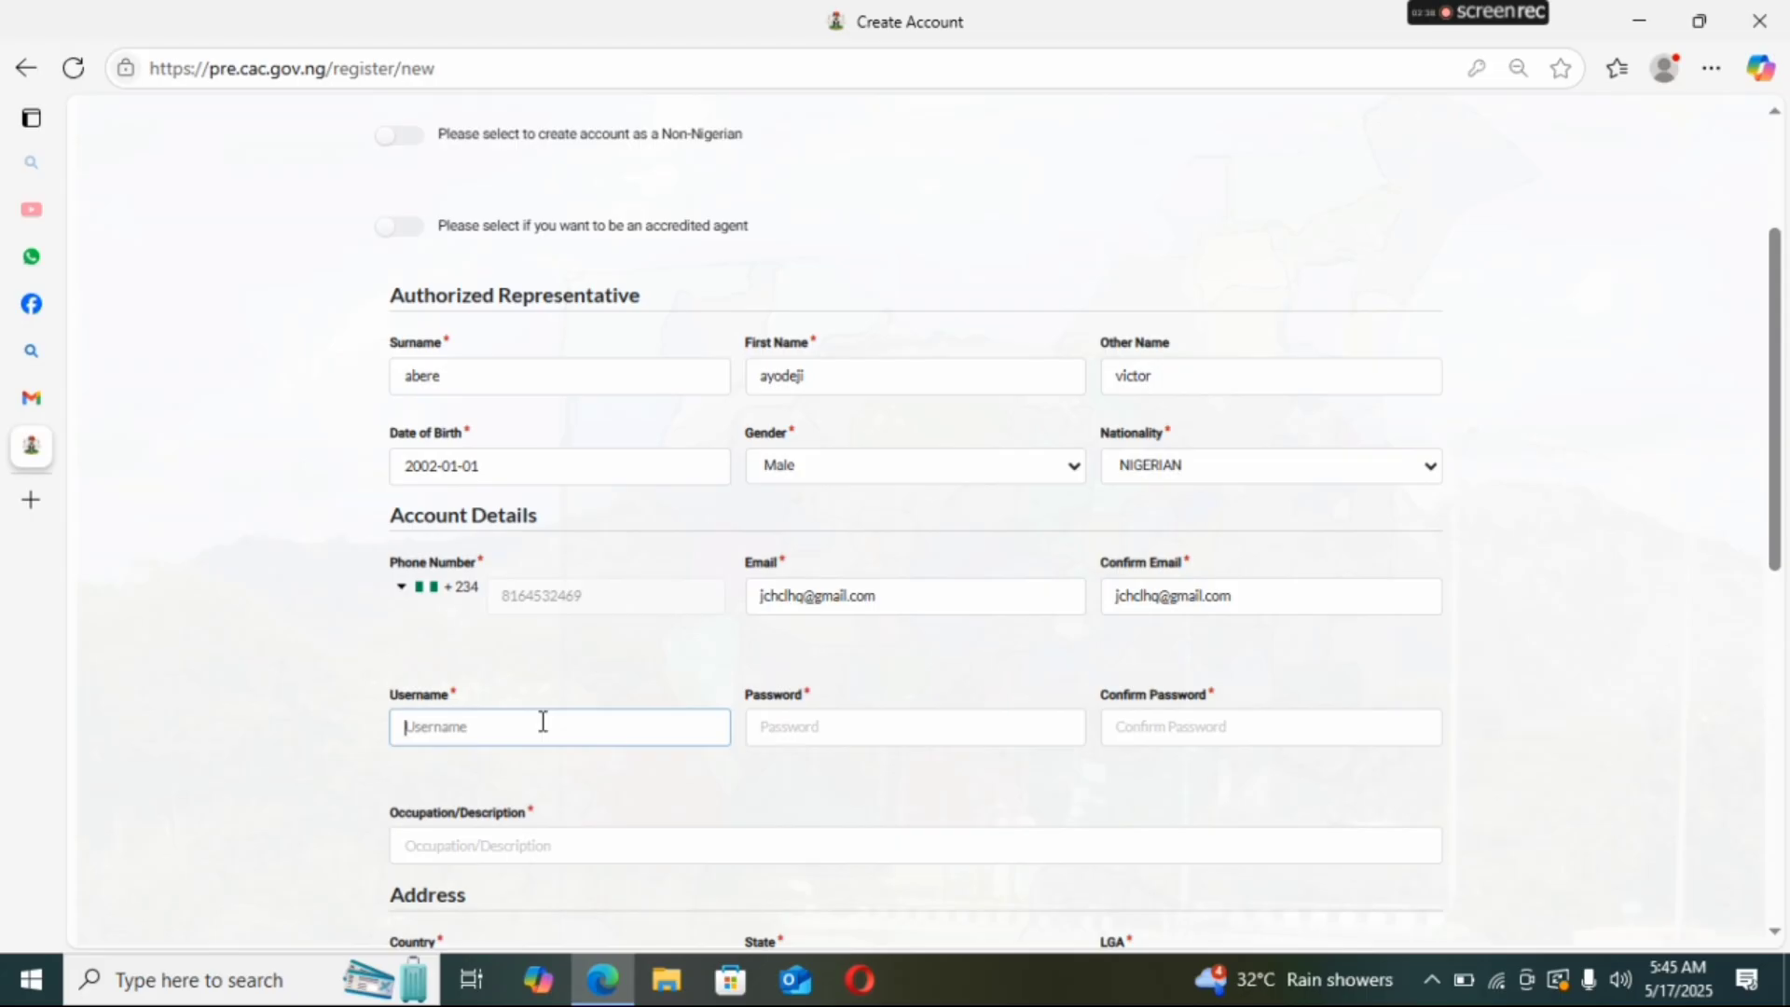
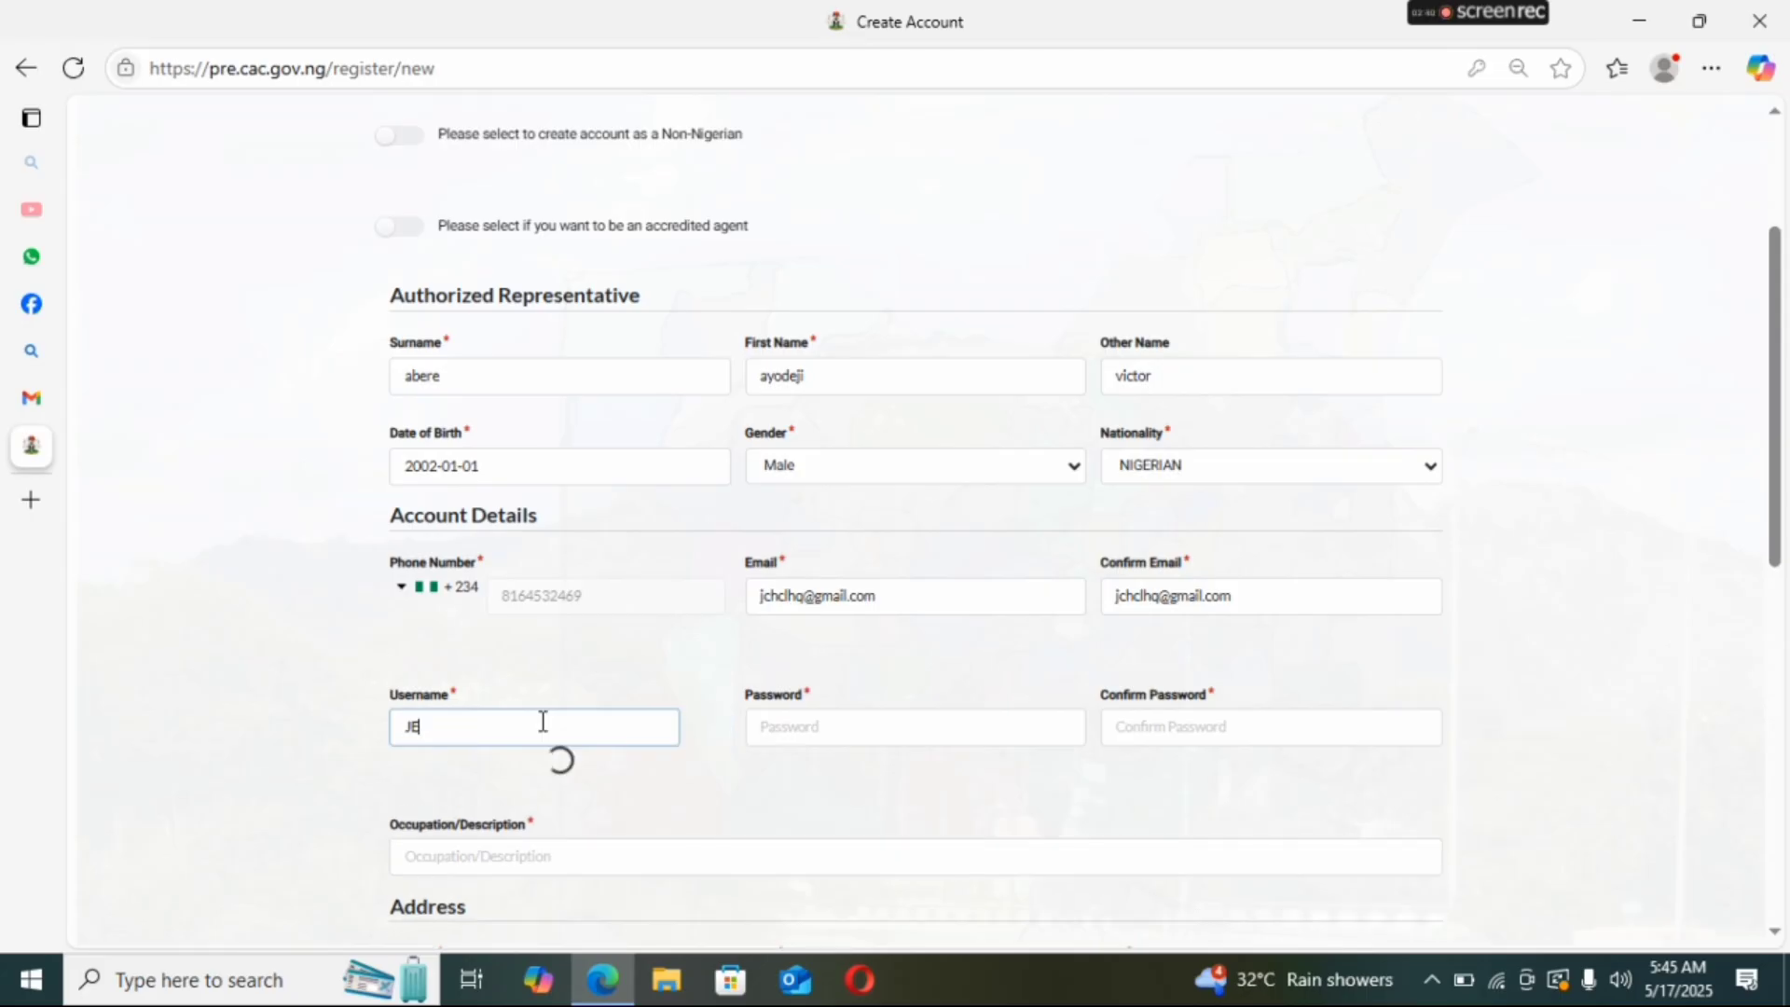
{"action": "key", "text": "Tab"}
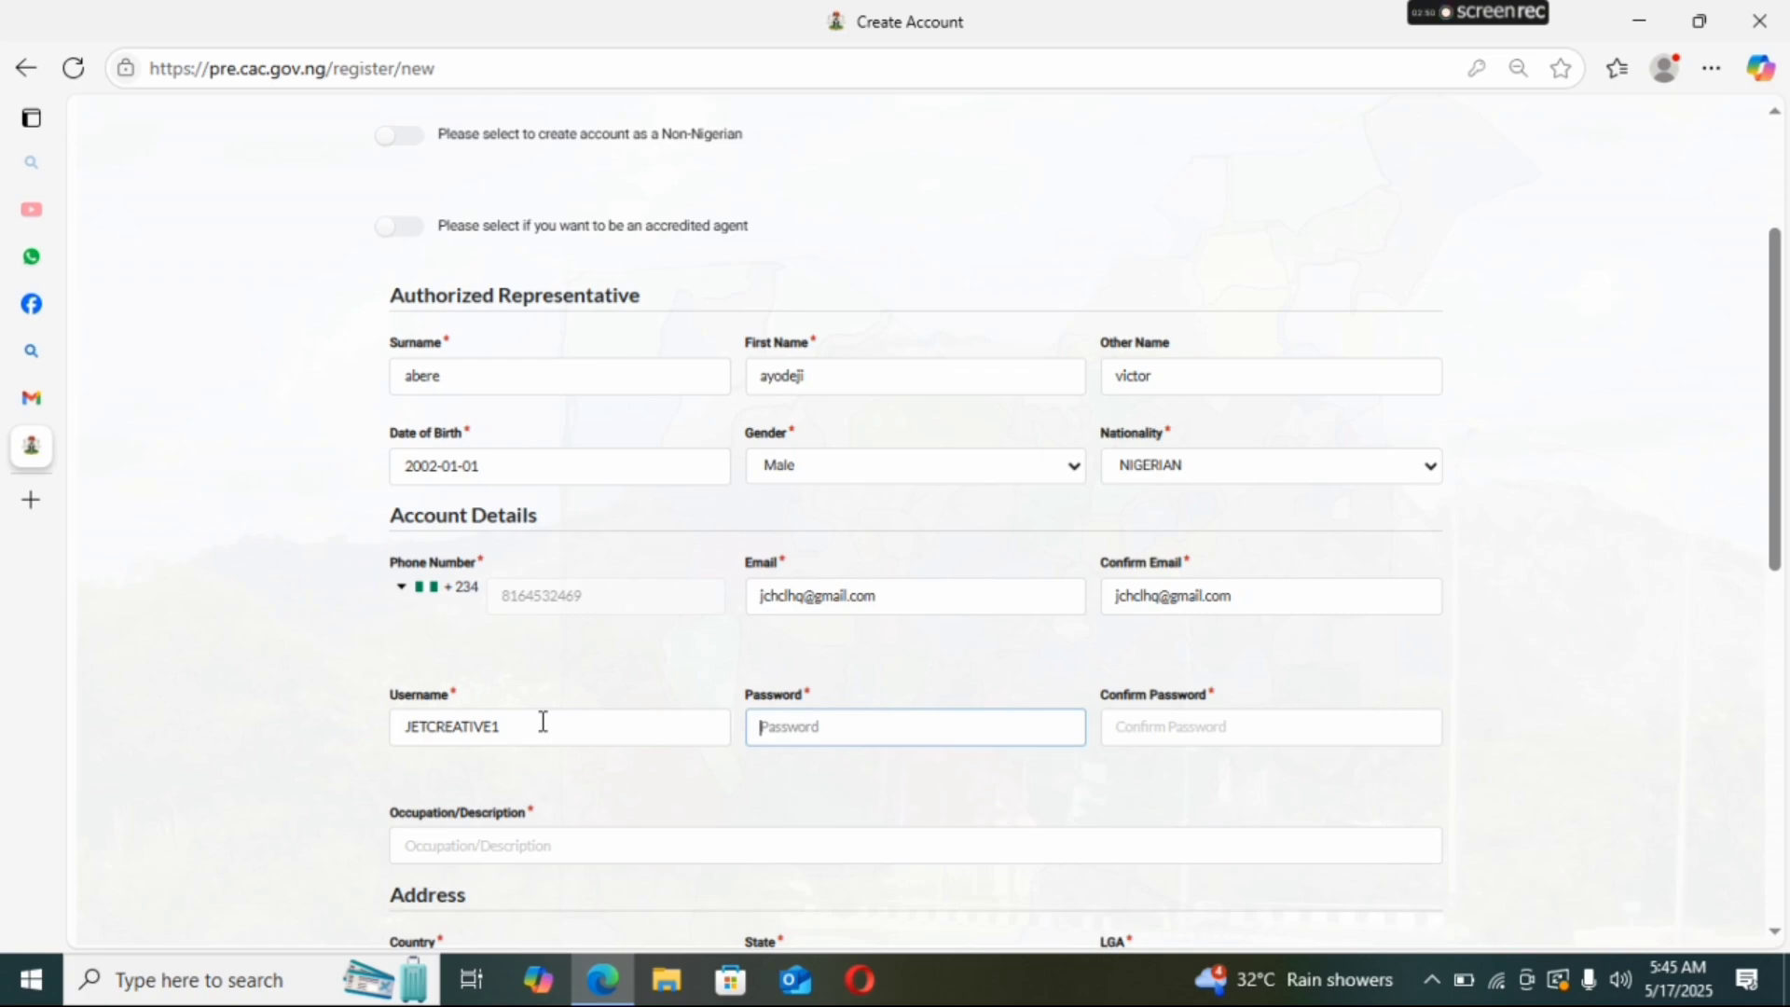
{"action": "type", "text": "J••••••••••••"}
{"action": "left_click", "coordinate": [1061, 730]}
{"action": "left_click", "coordinate": [1165, 736]}
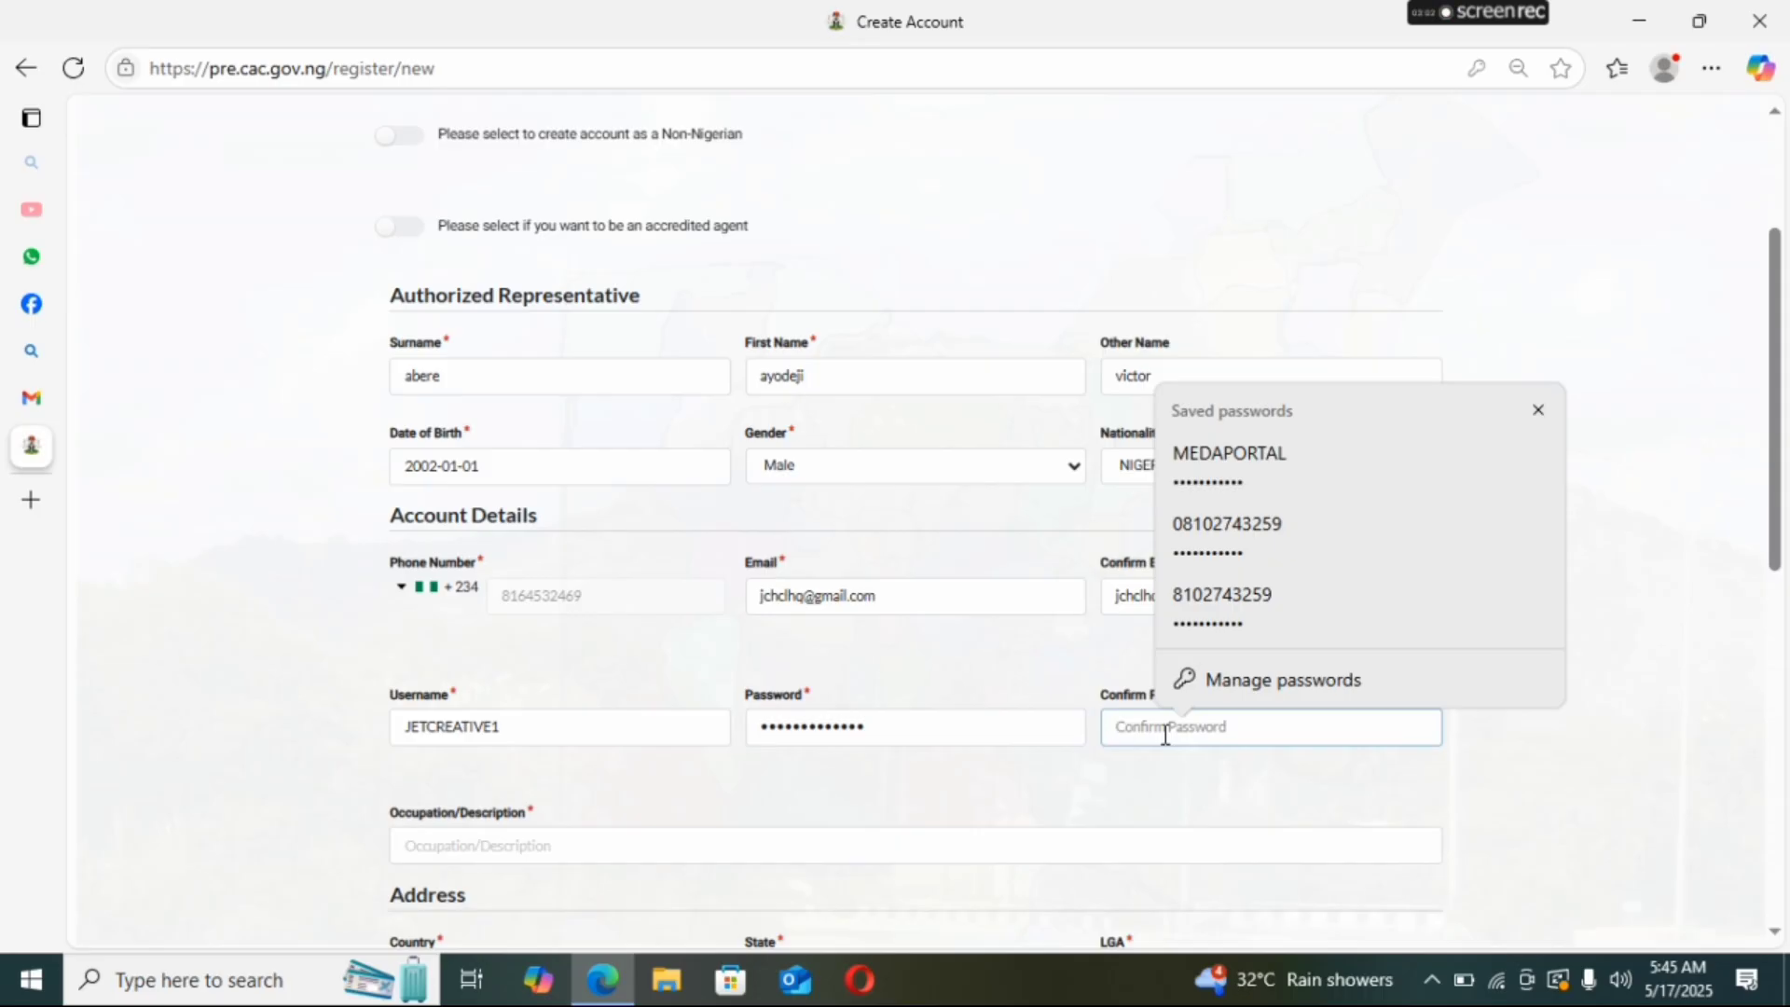
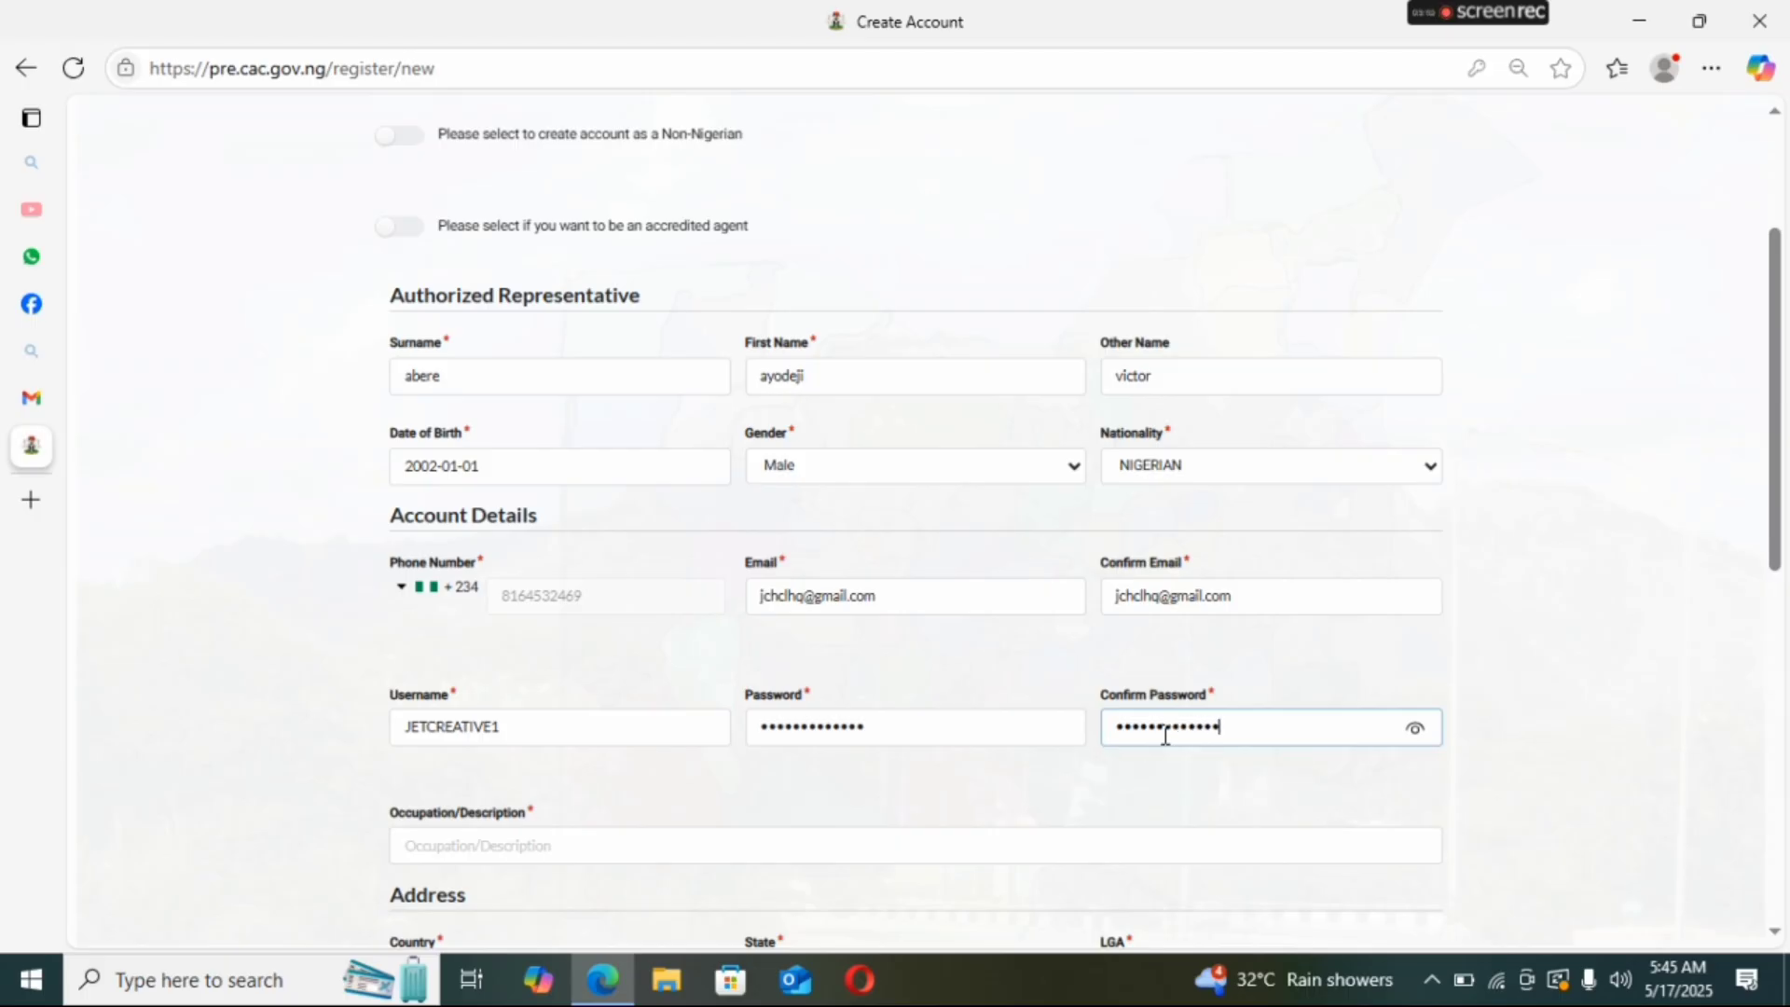
Set occupation to ENTREPRENEUR and choose NIGERIA, EKITI and EKITI-SOUTH-WEST as country, state and LGA.
{"action": "scroll", "coordinate": [869, 833], "scroll_direction": "down", "scroll_amount": 2}
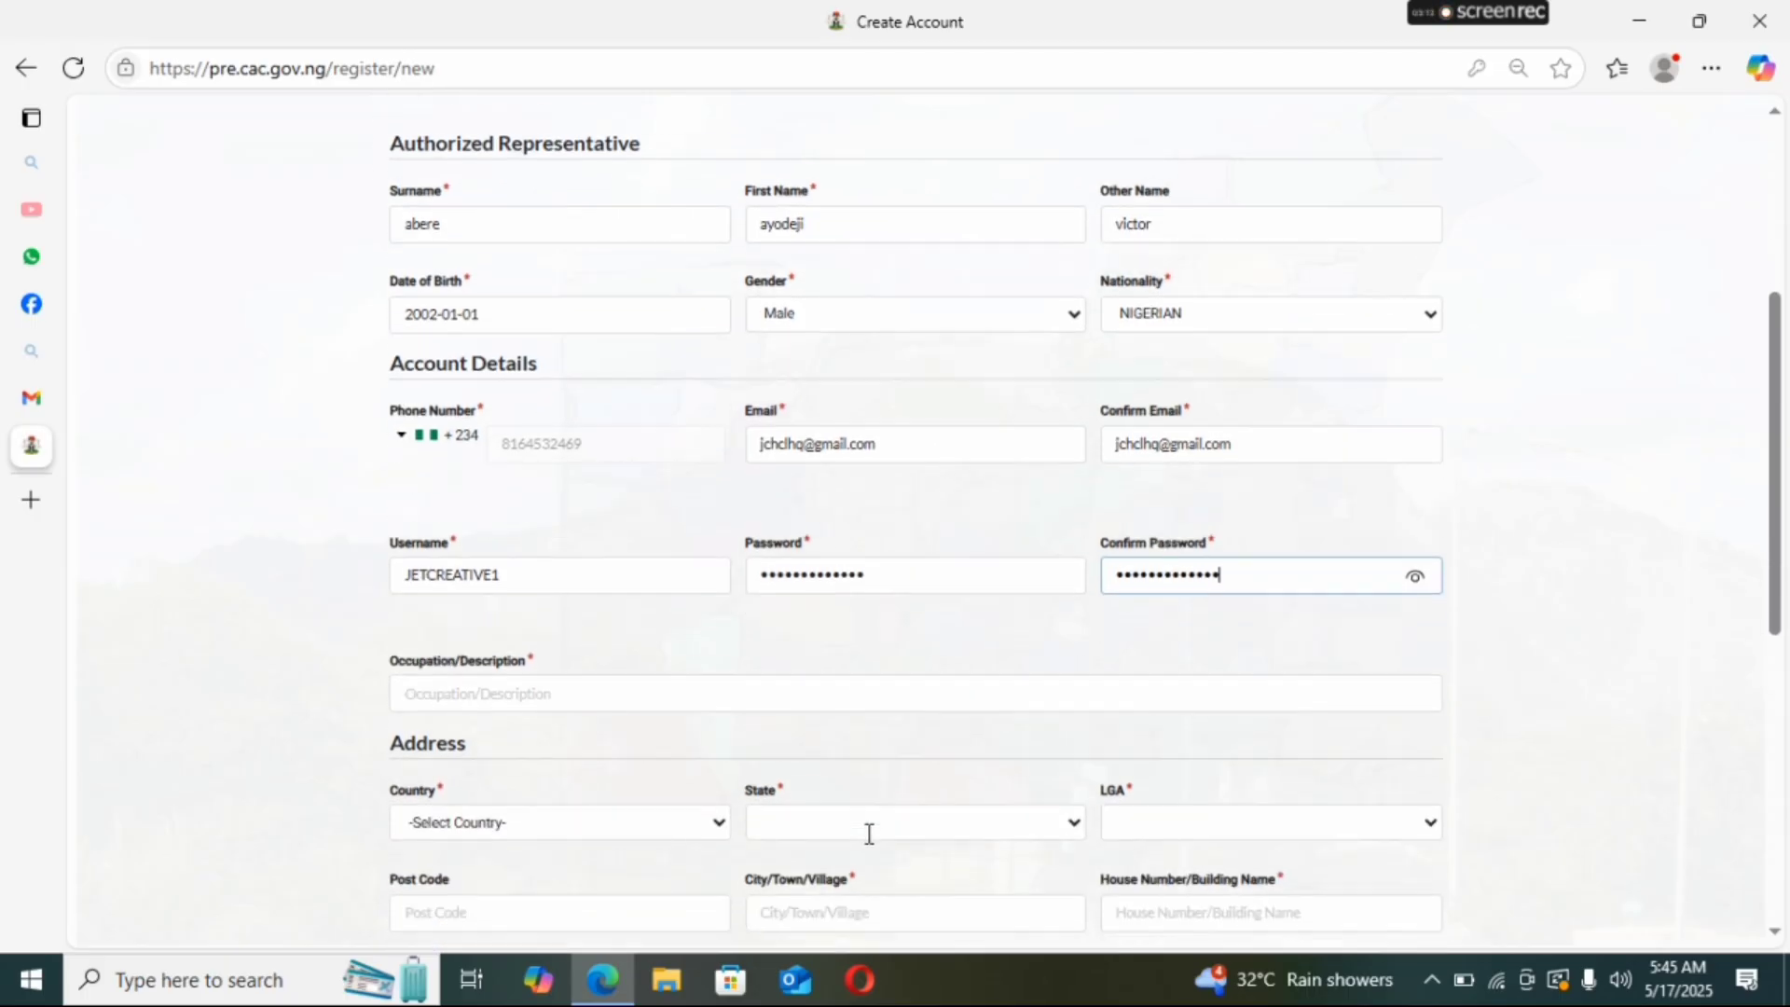
{"action": "left_click", "coordinate": [785, 673]}
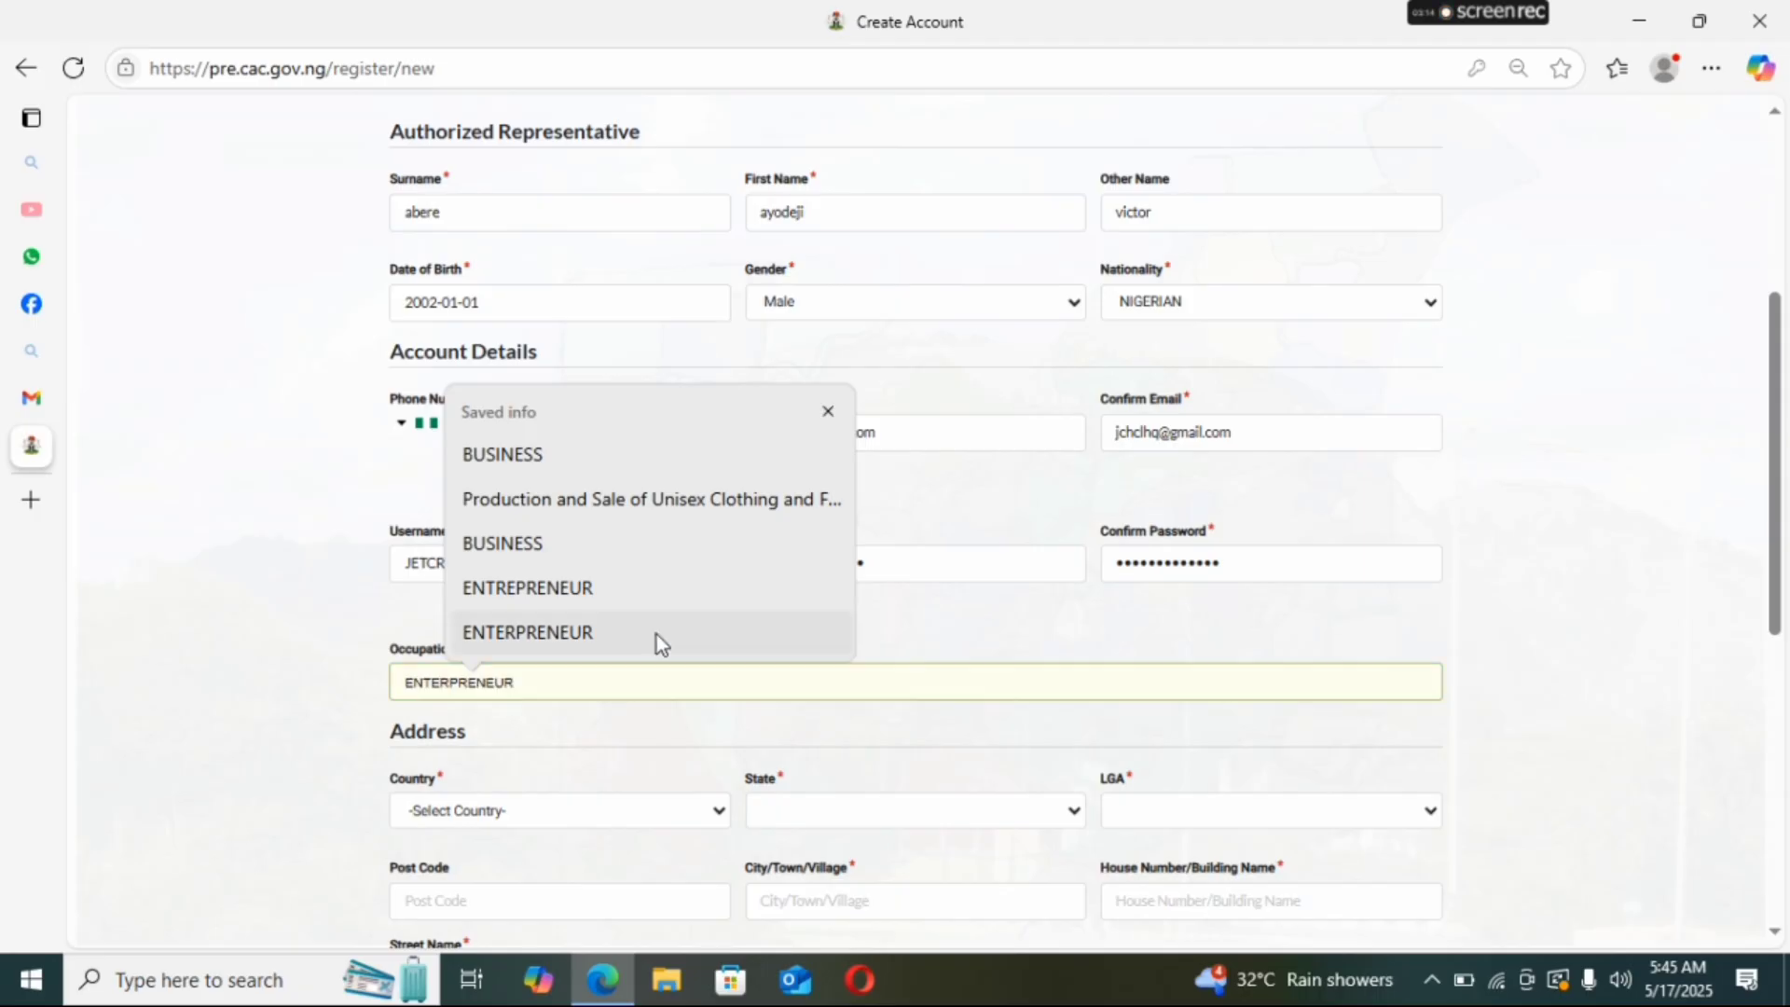
{"action": "left_click", "coordinate": [602, 586]}
{"action": "scroll", "coordinate": [623, 757], "scroll_direction": "down", "scroll_amount": 2}
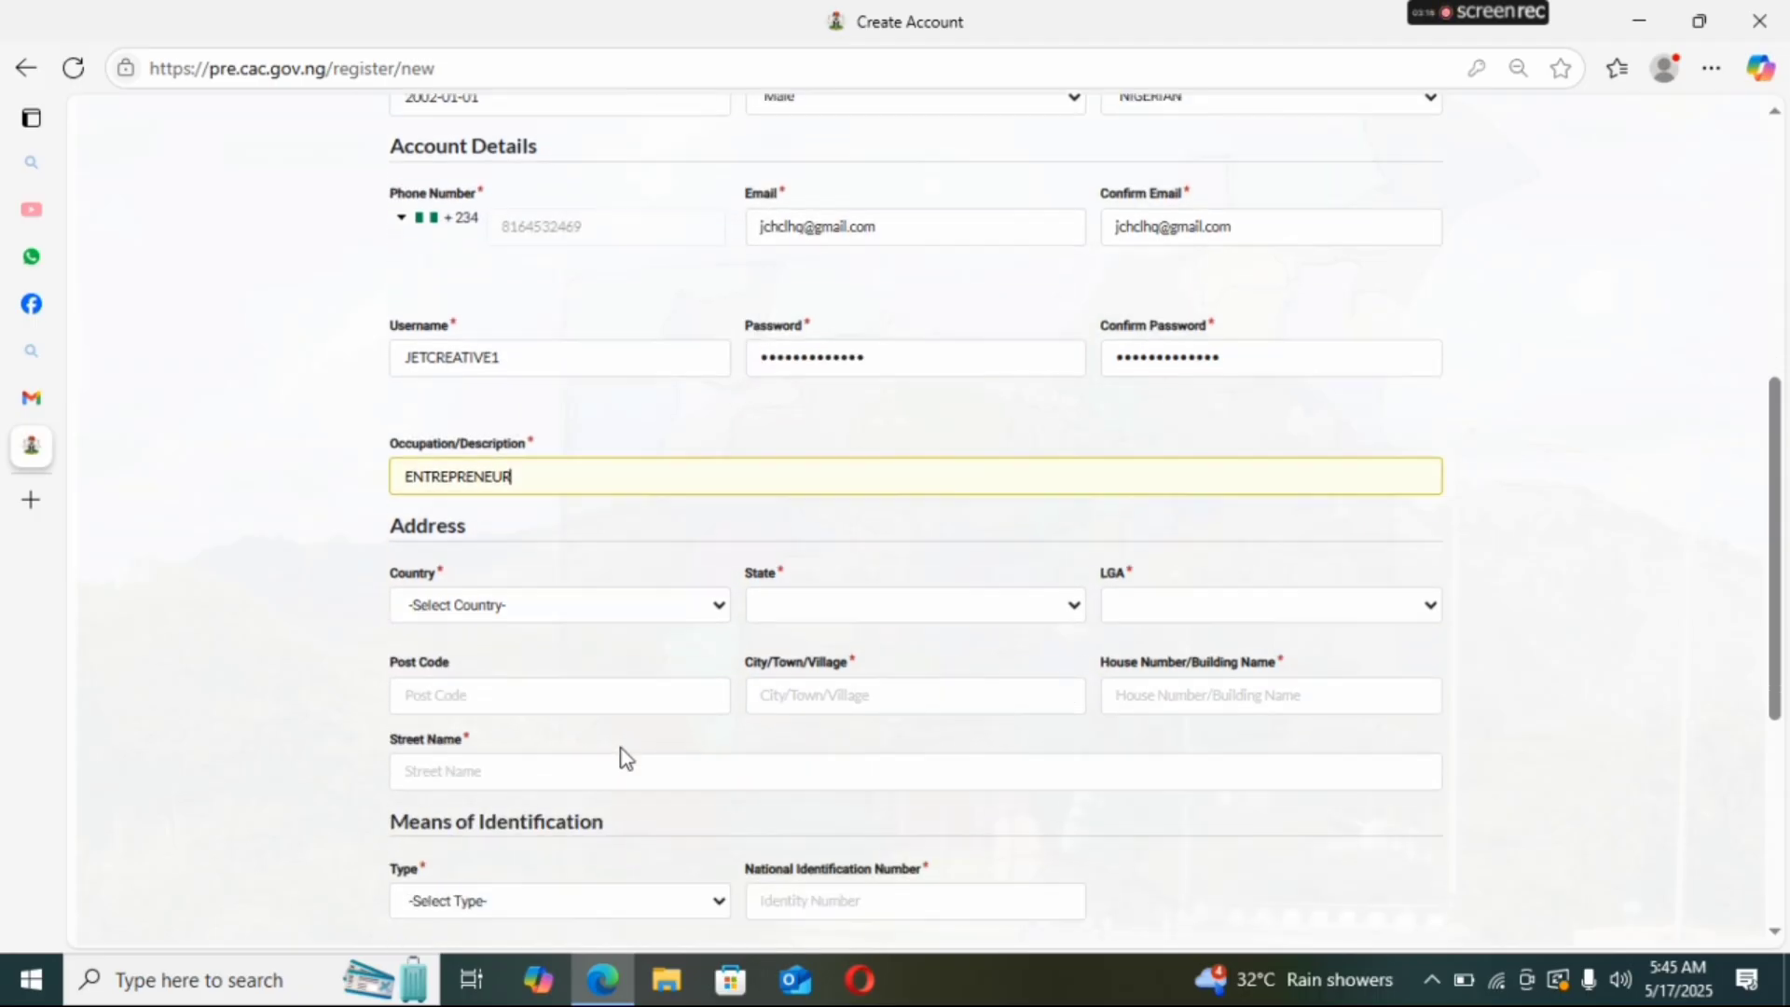
{"action": "left_click", "coordinate": [608, 595]}
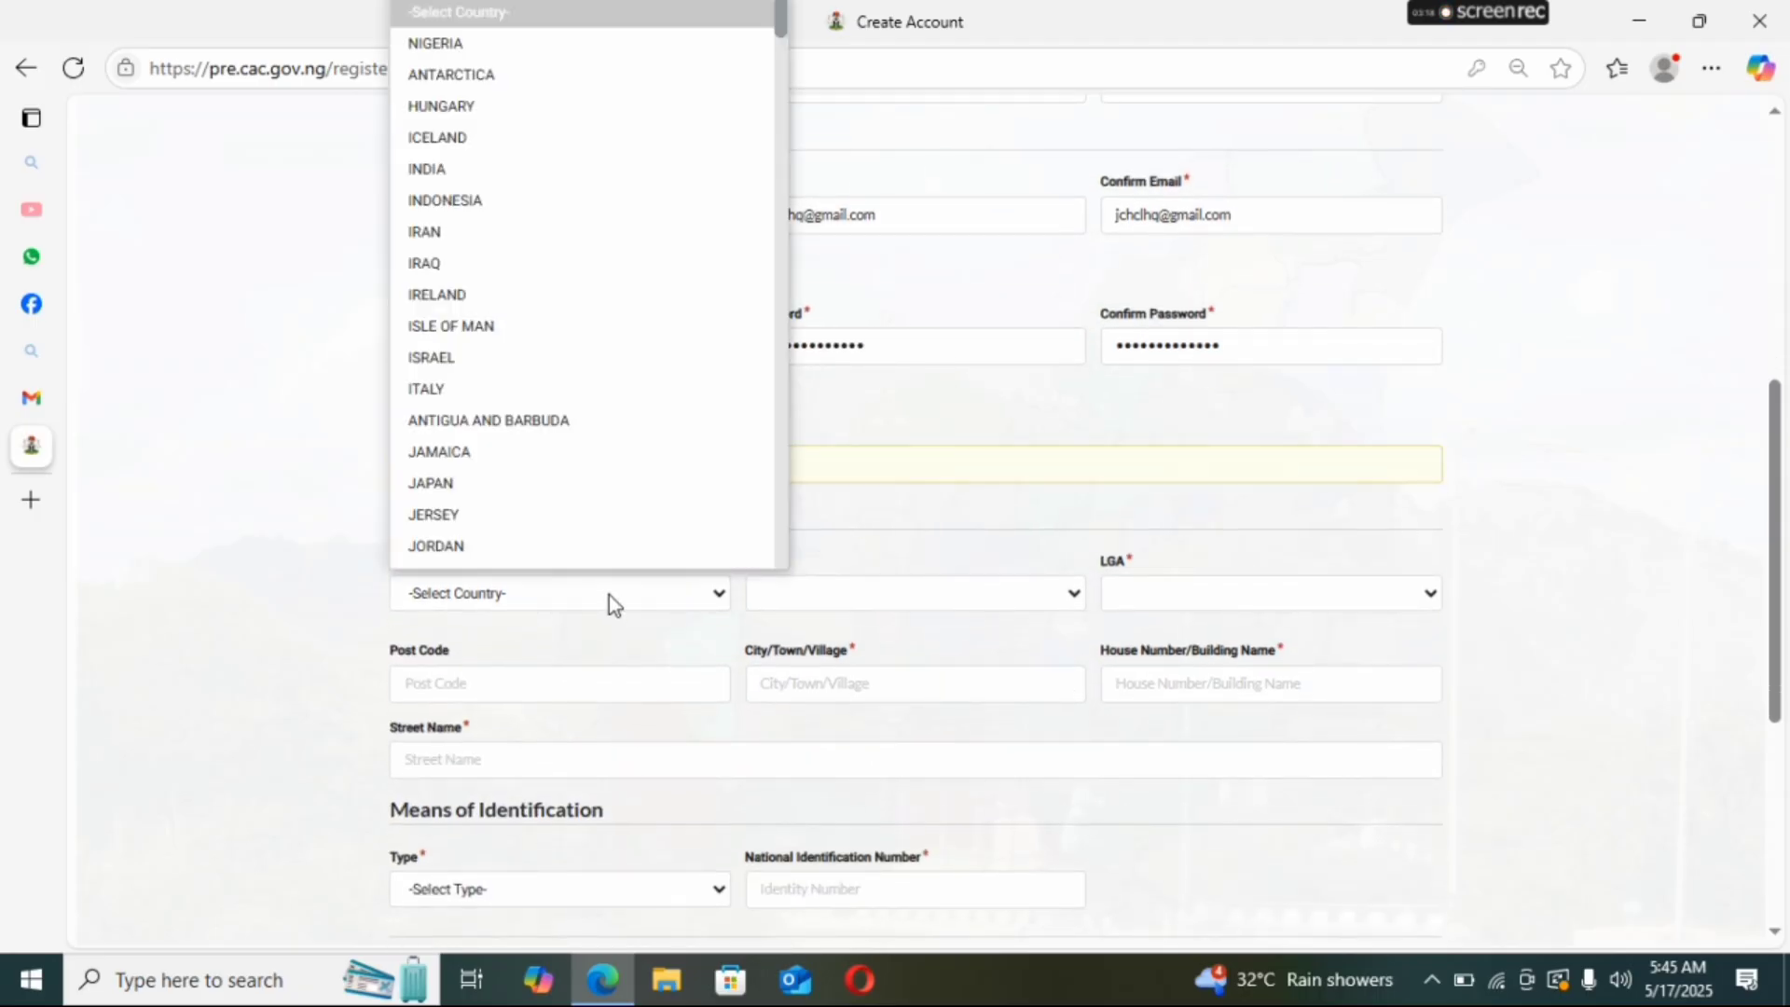
{"action": "left_click", "coordinate": [584, 11]}
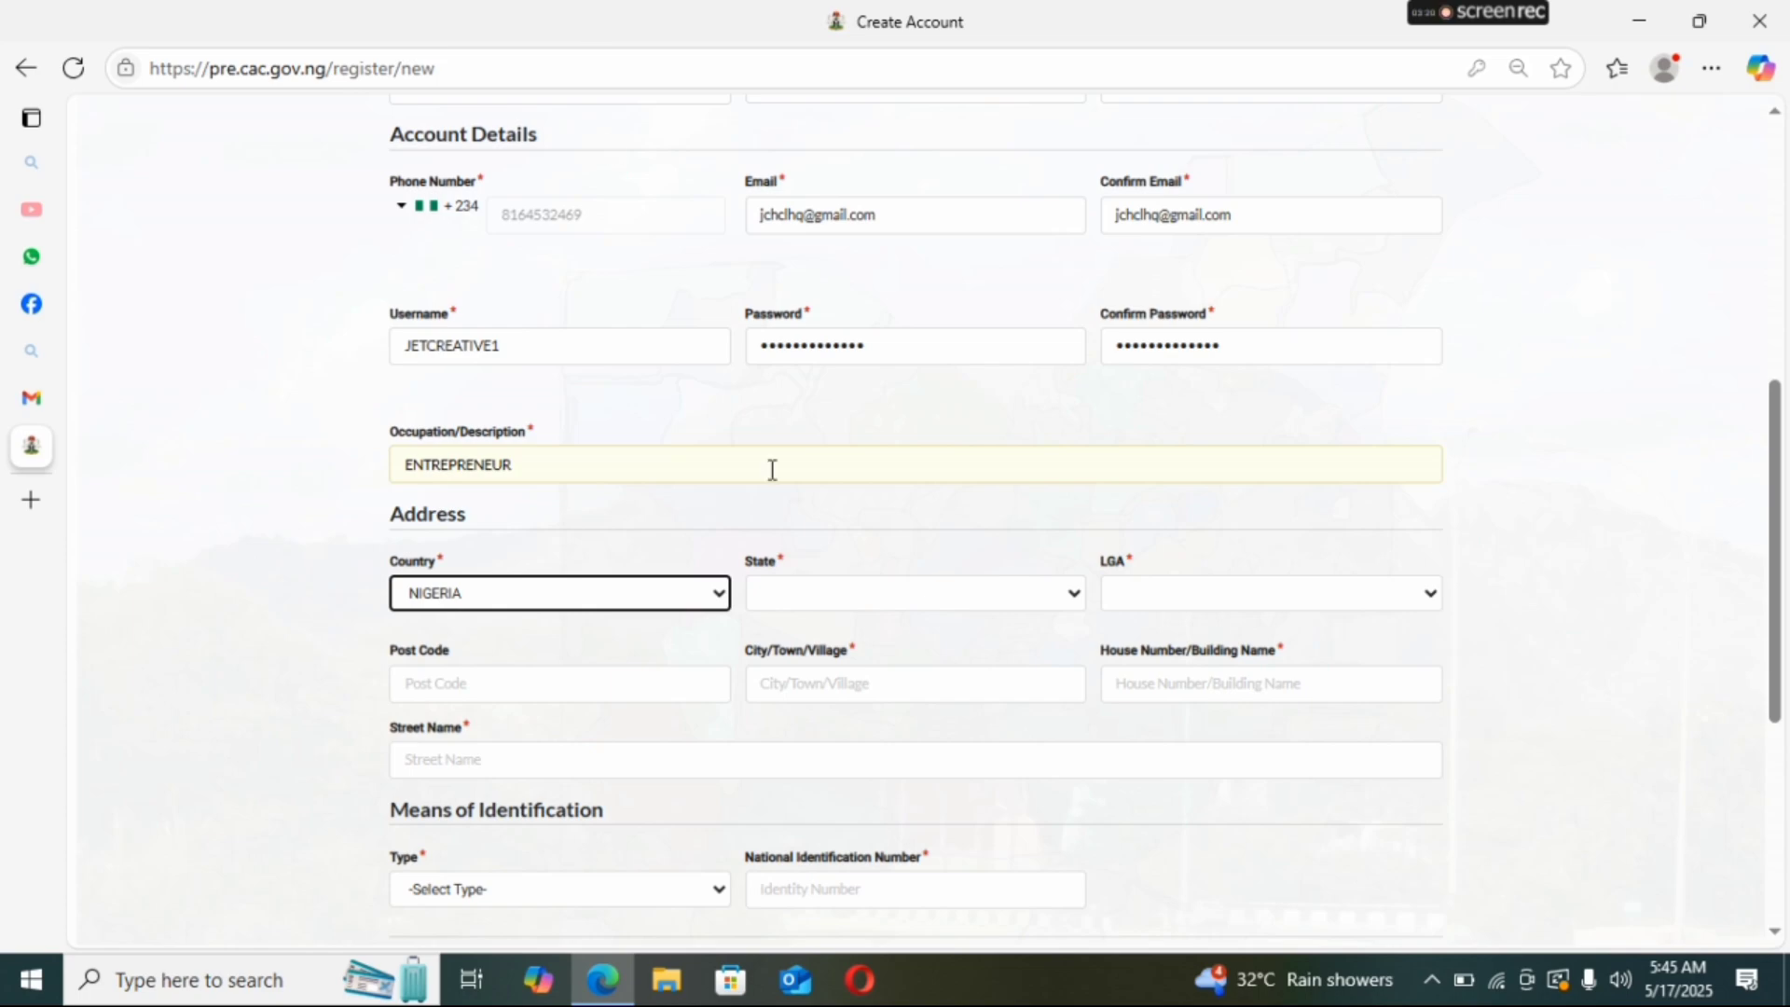
{"action": "left_click", "coordinate": [826, 594]}
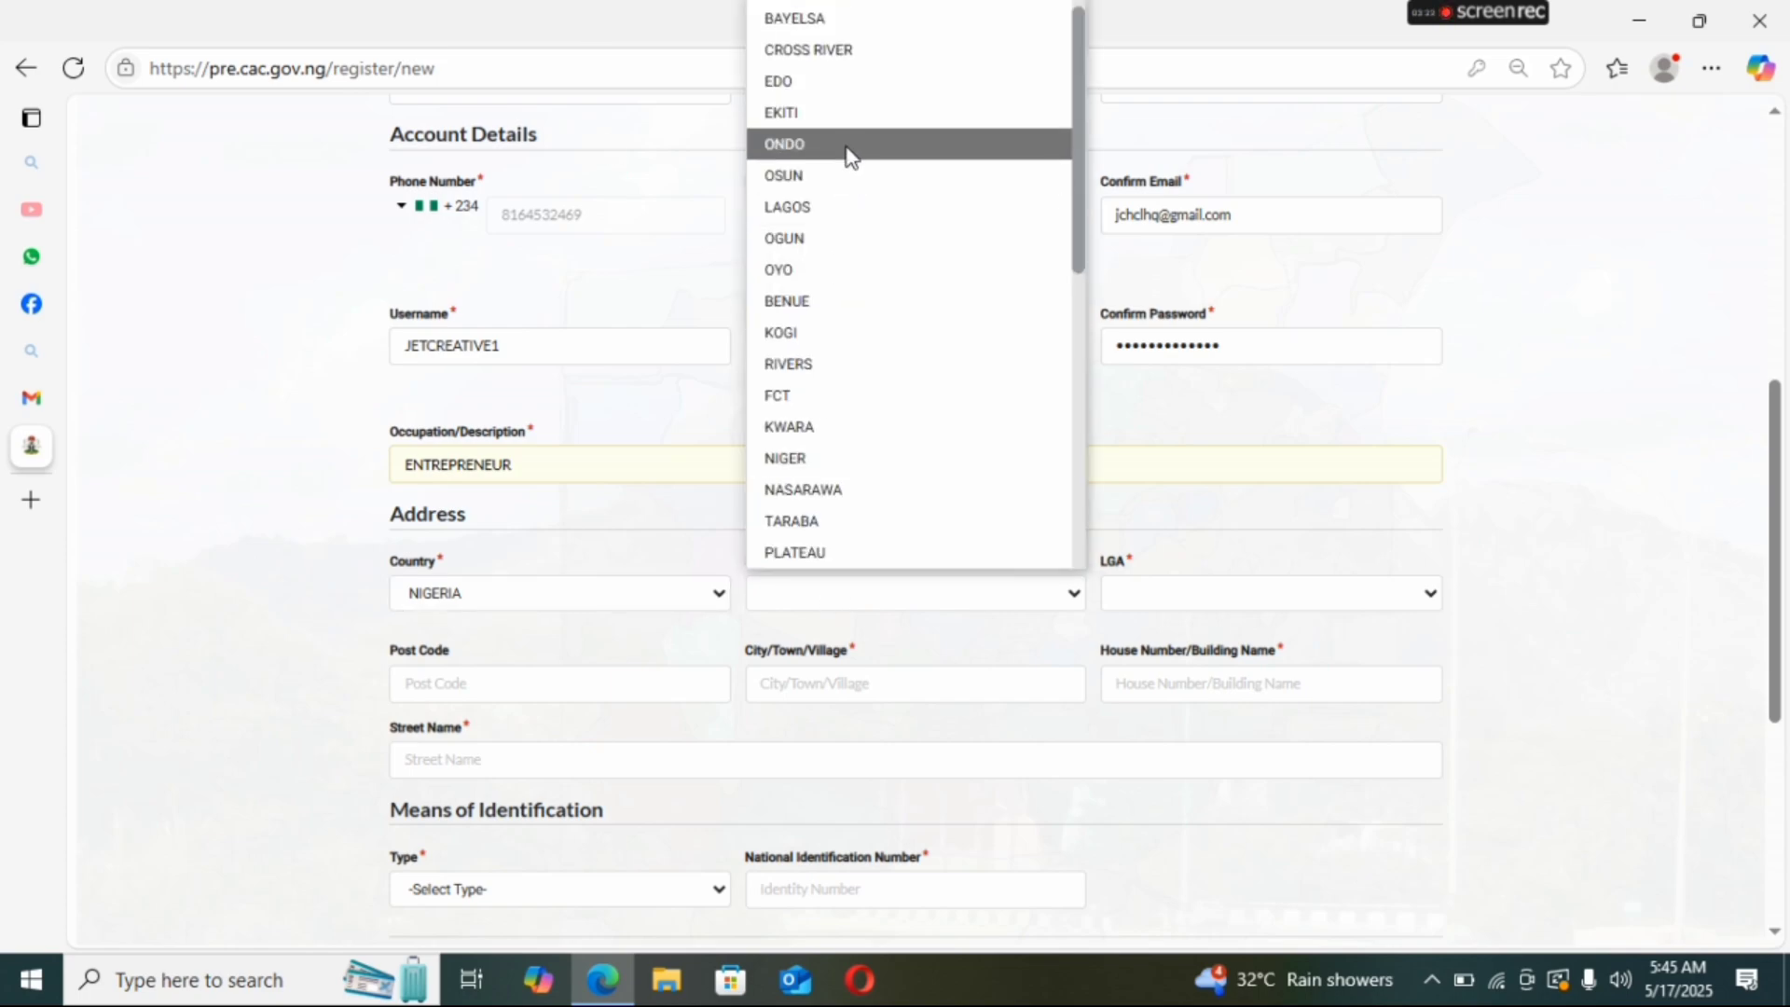
{"action": "left_click", "coordinate": [850, 130]}
{"action": "left_click", "coordinate": [1131, 601]}
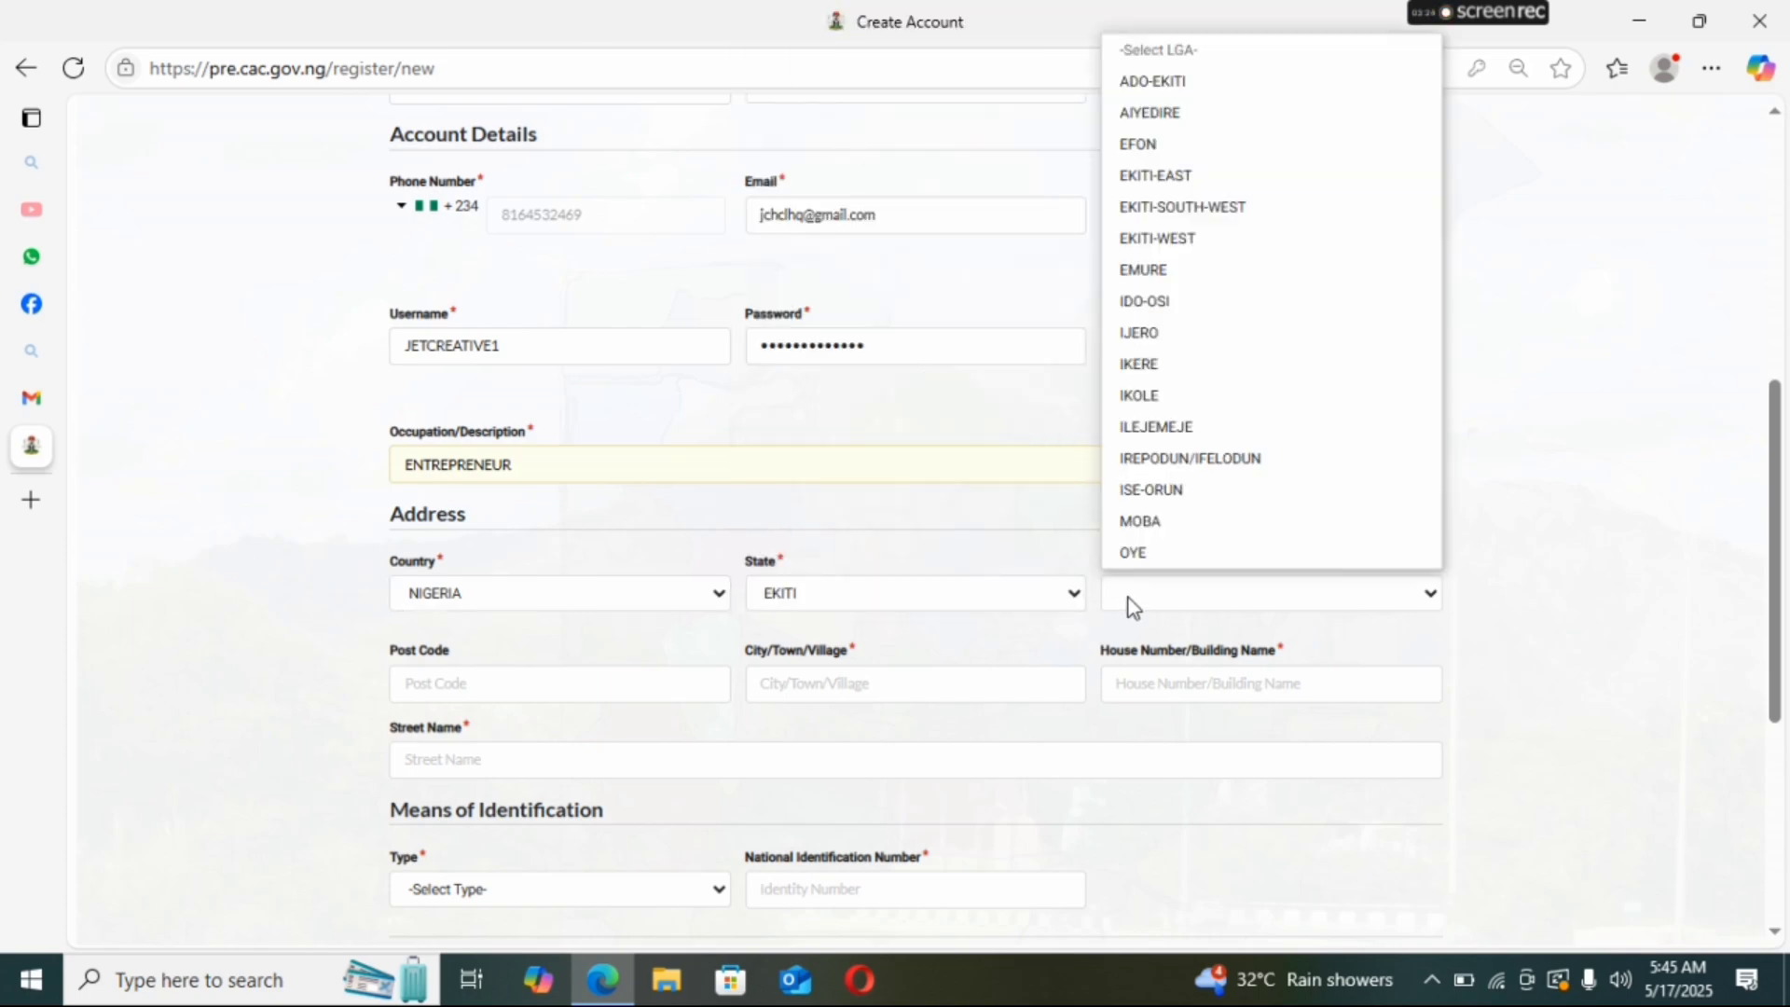
{"action": "left_click", "coordinate": [1221, 207]}
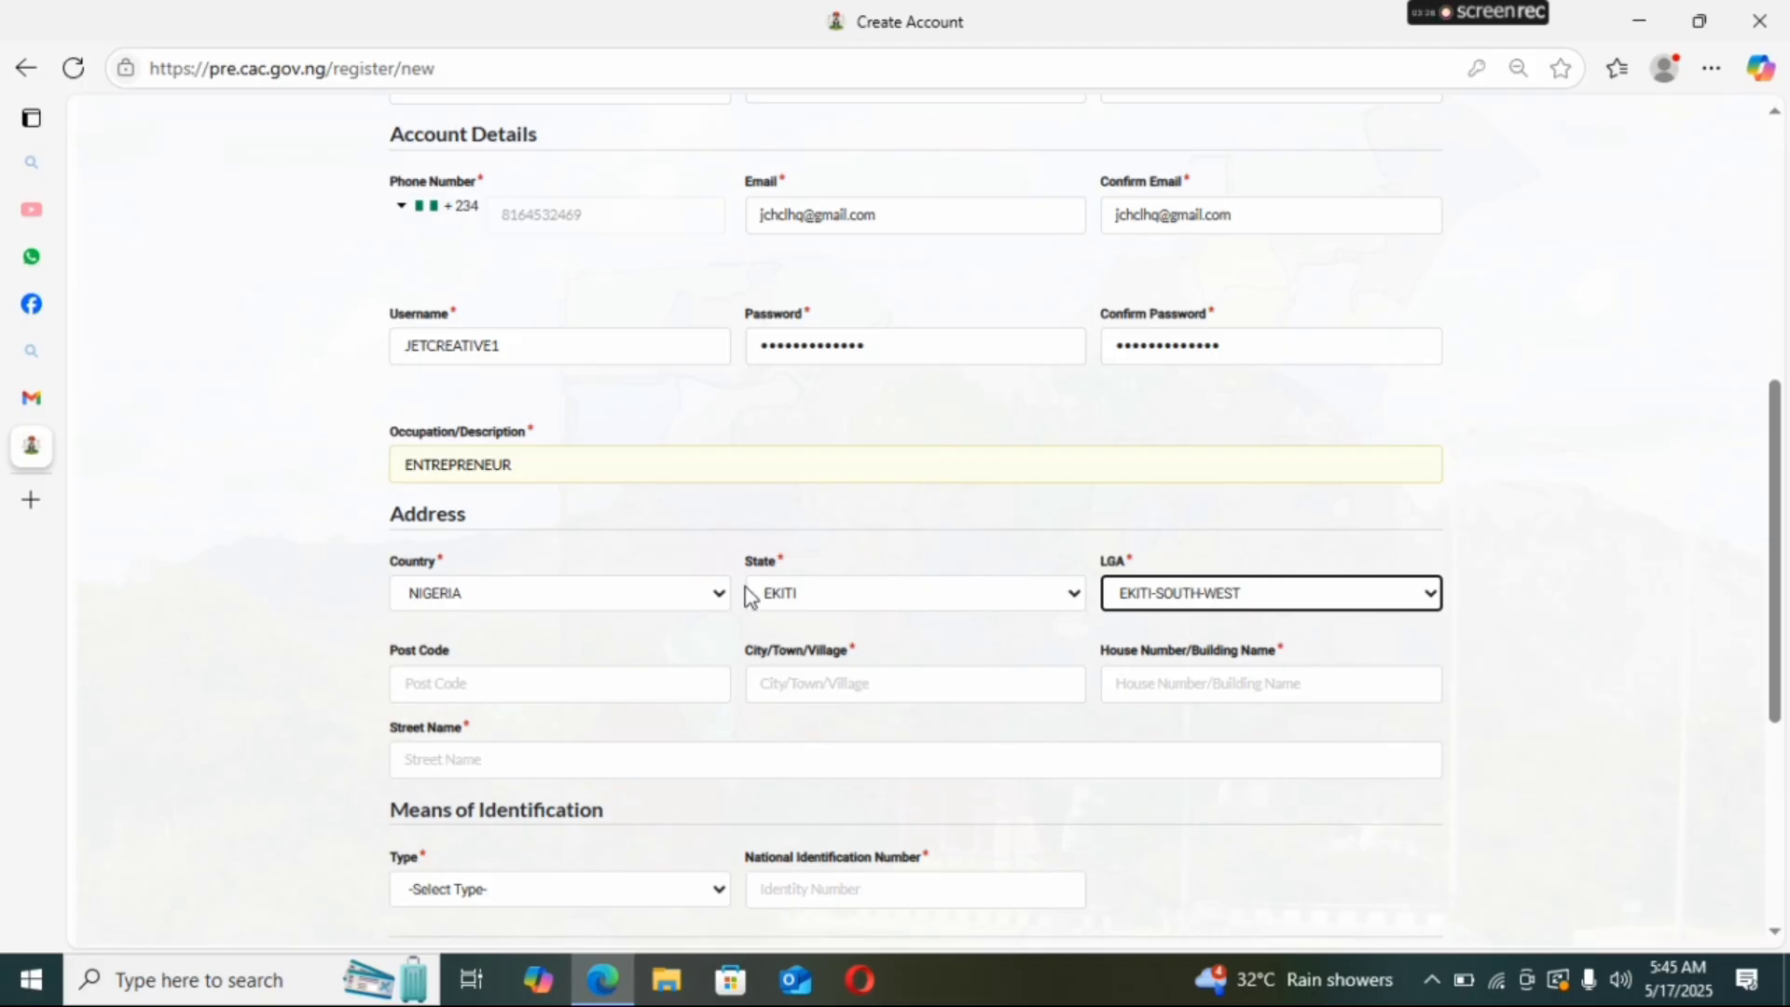
Type the address's town, house number and street name.
{"action": "left_click", "coordinate": [812, 682]}
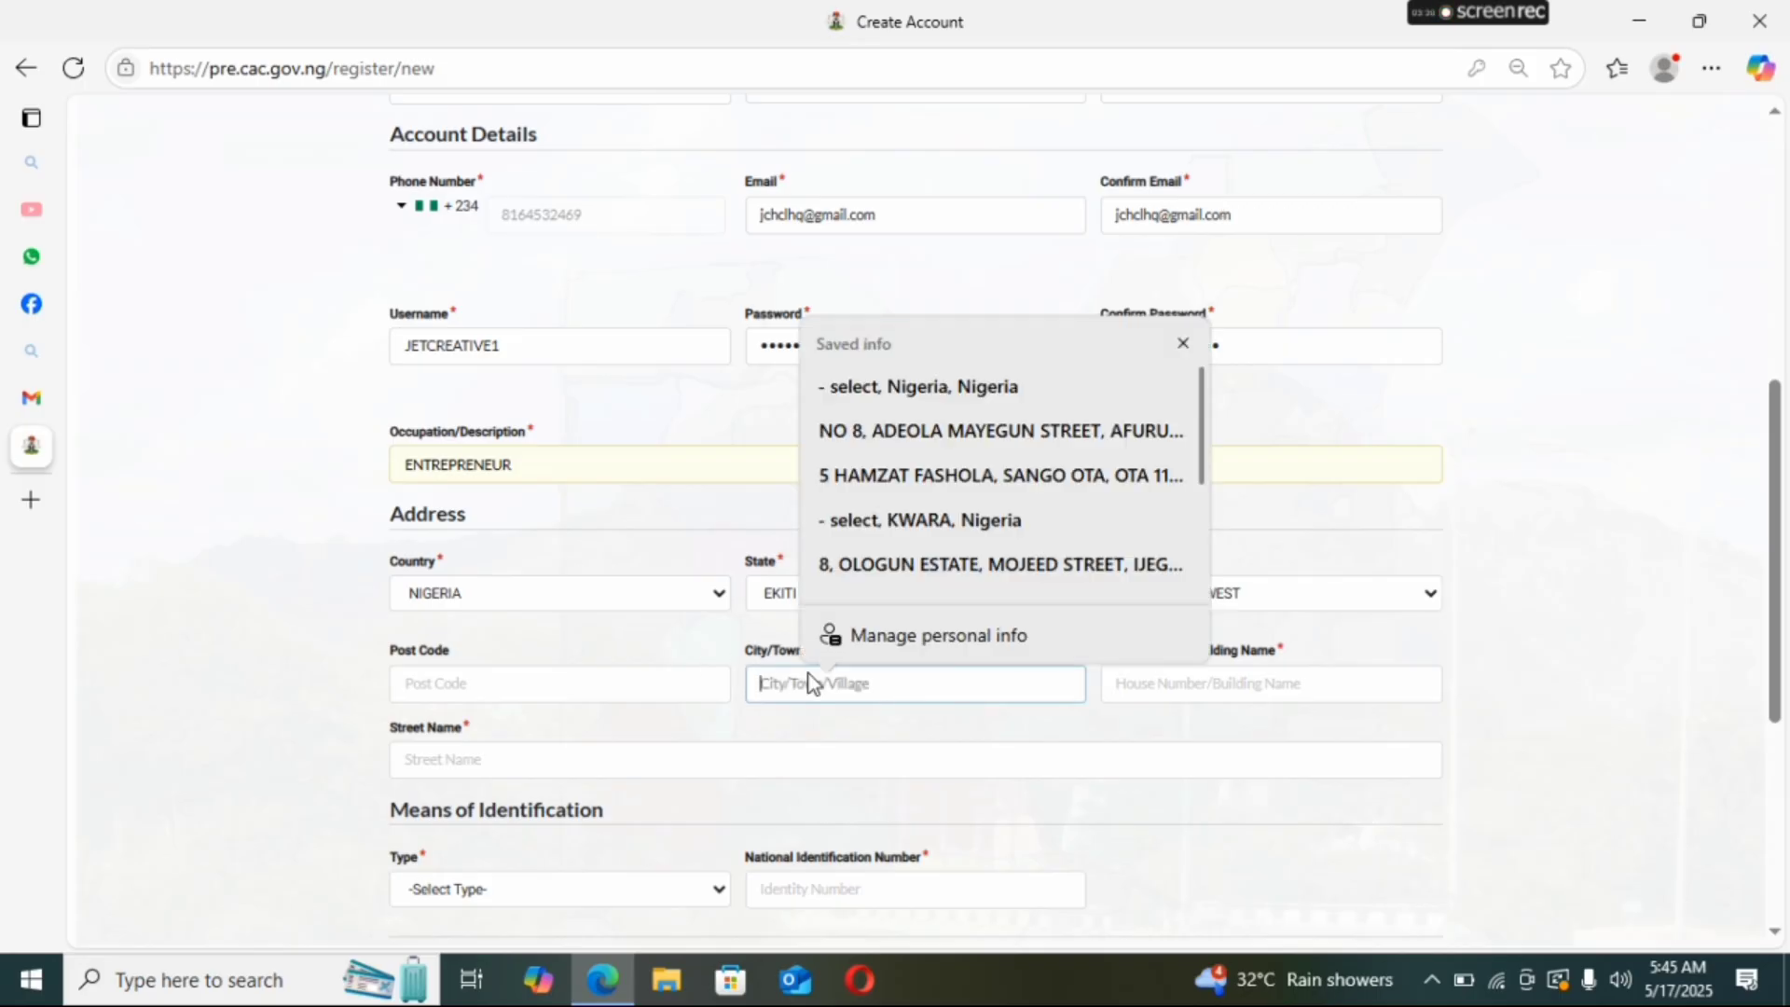
{"action": "type", "text": "ILAWE"}
{"action": "key", "text": "Tab"}
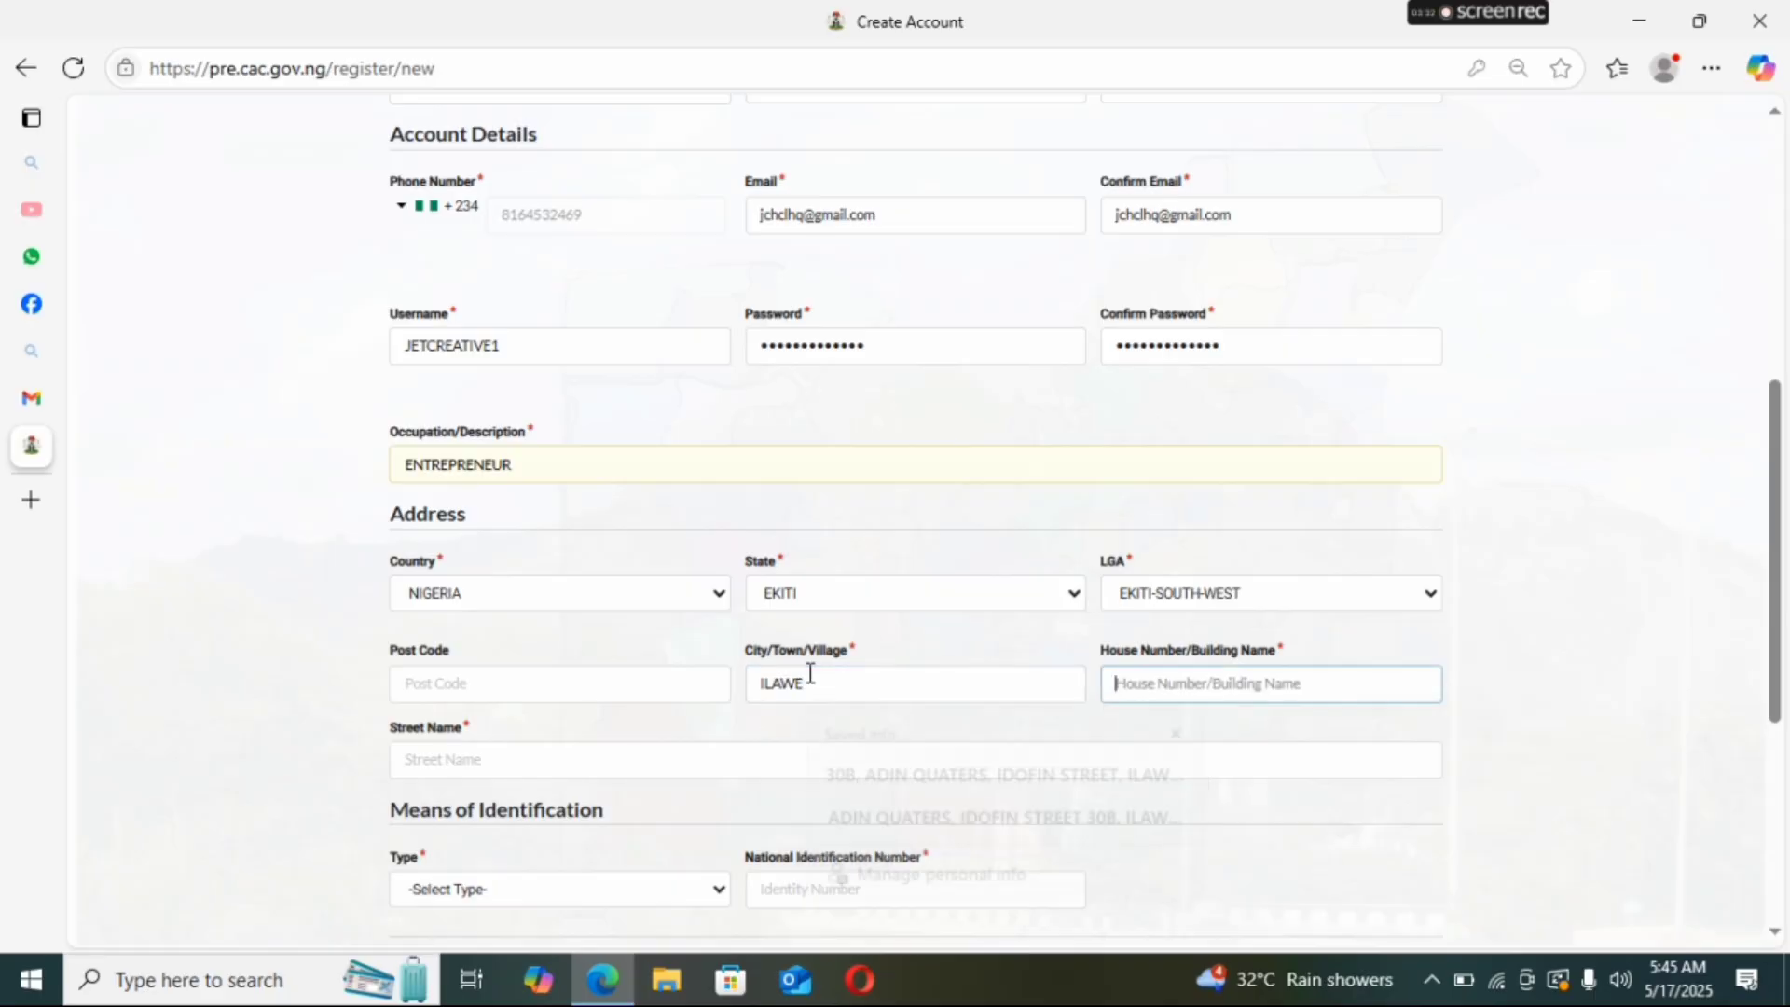
{"action": "key", "text": "Tab"}
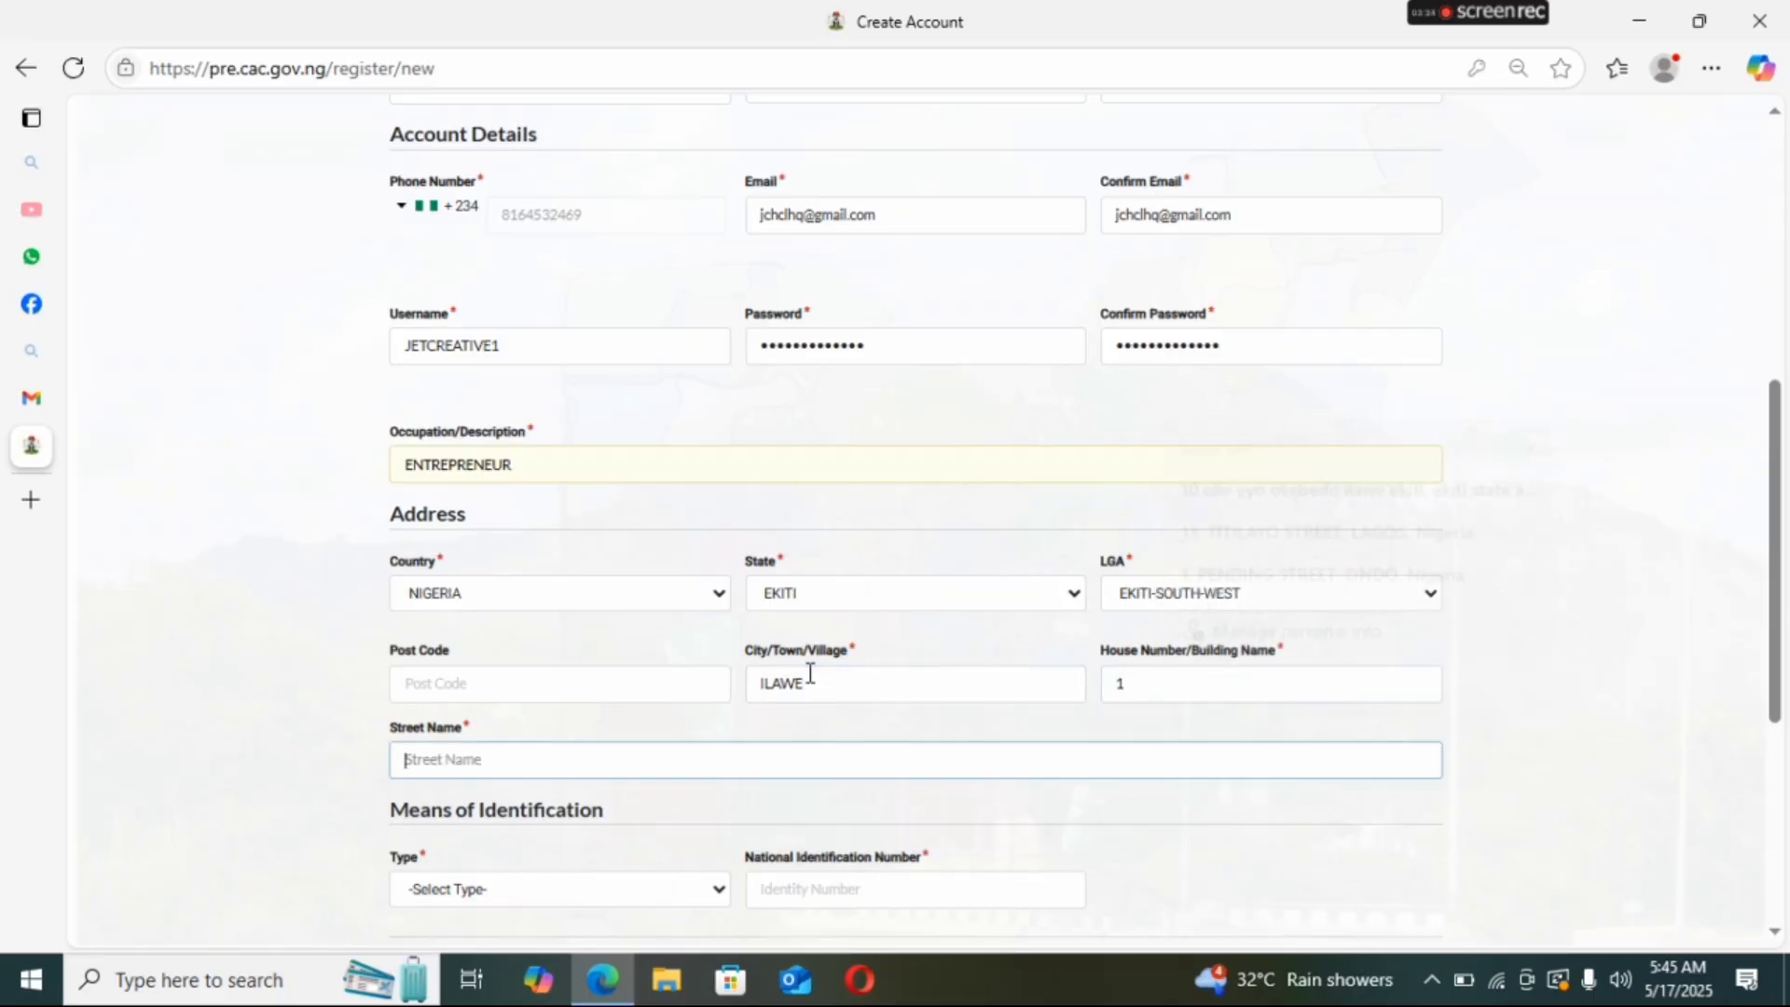
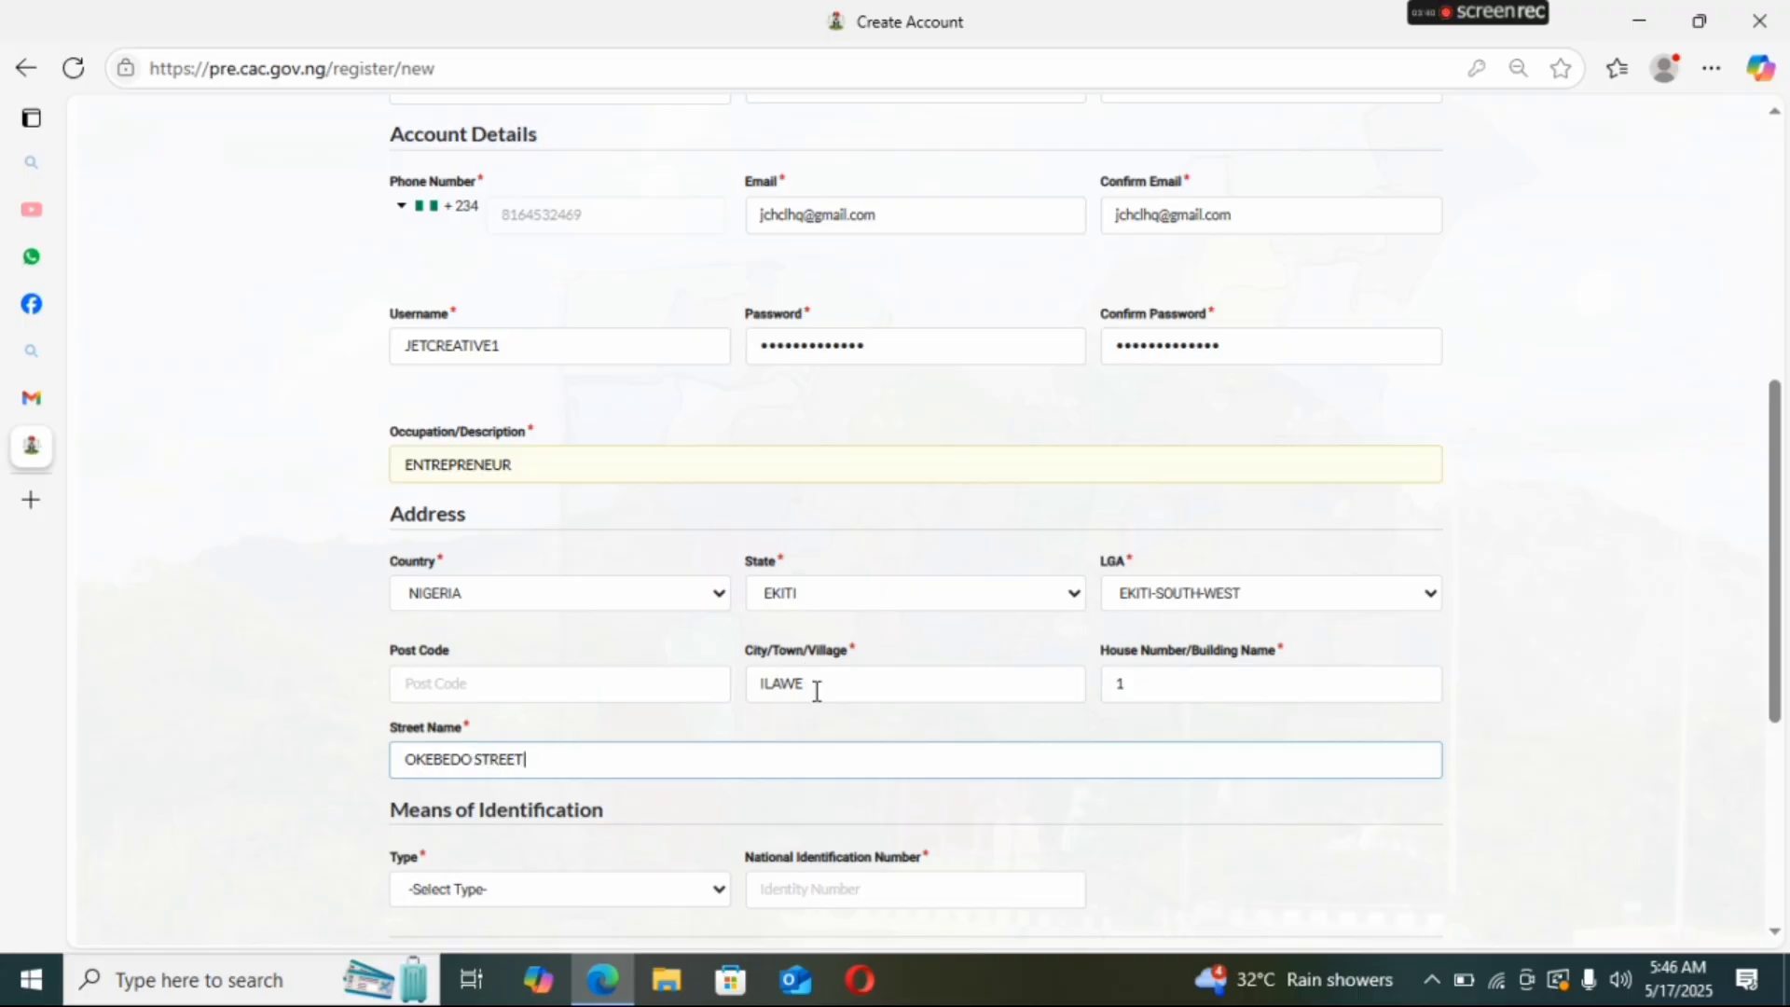
{"action": "scroll", "coordinate": [813, 685], "scroll_direction": "down", "scroll_amount": 2}
Select National ID Card as the identification type and enter the card number.
{"action": "left_click", "coordinate": [658, 700]}
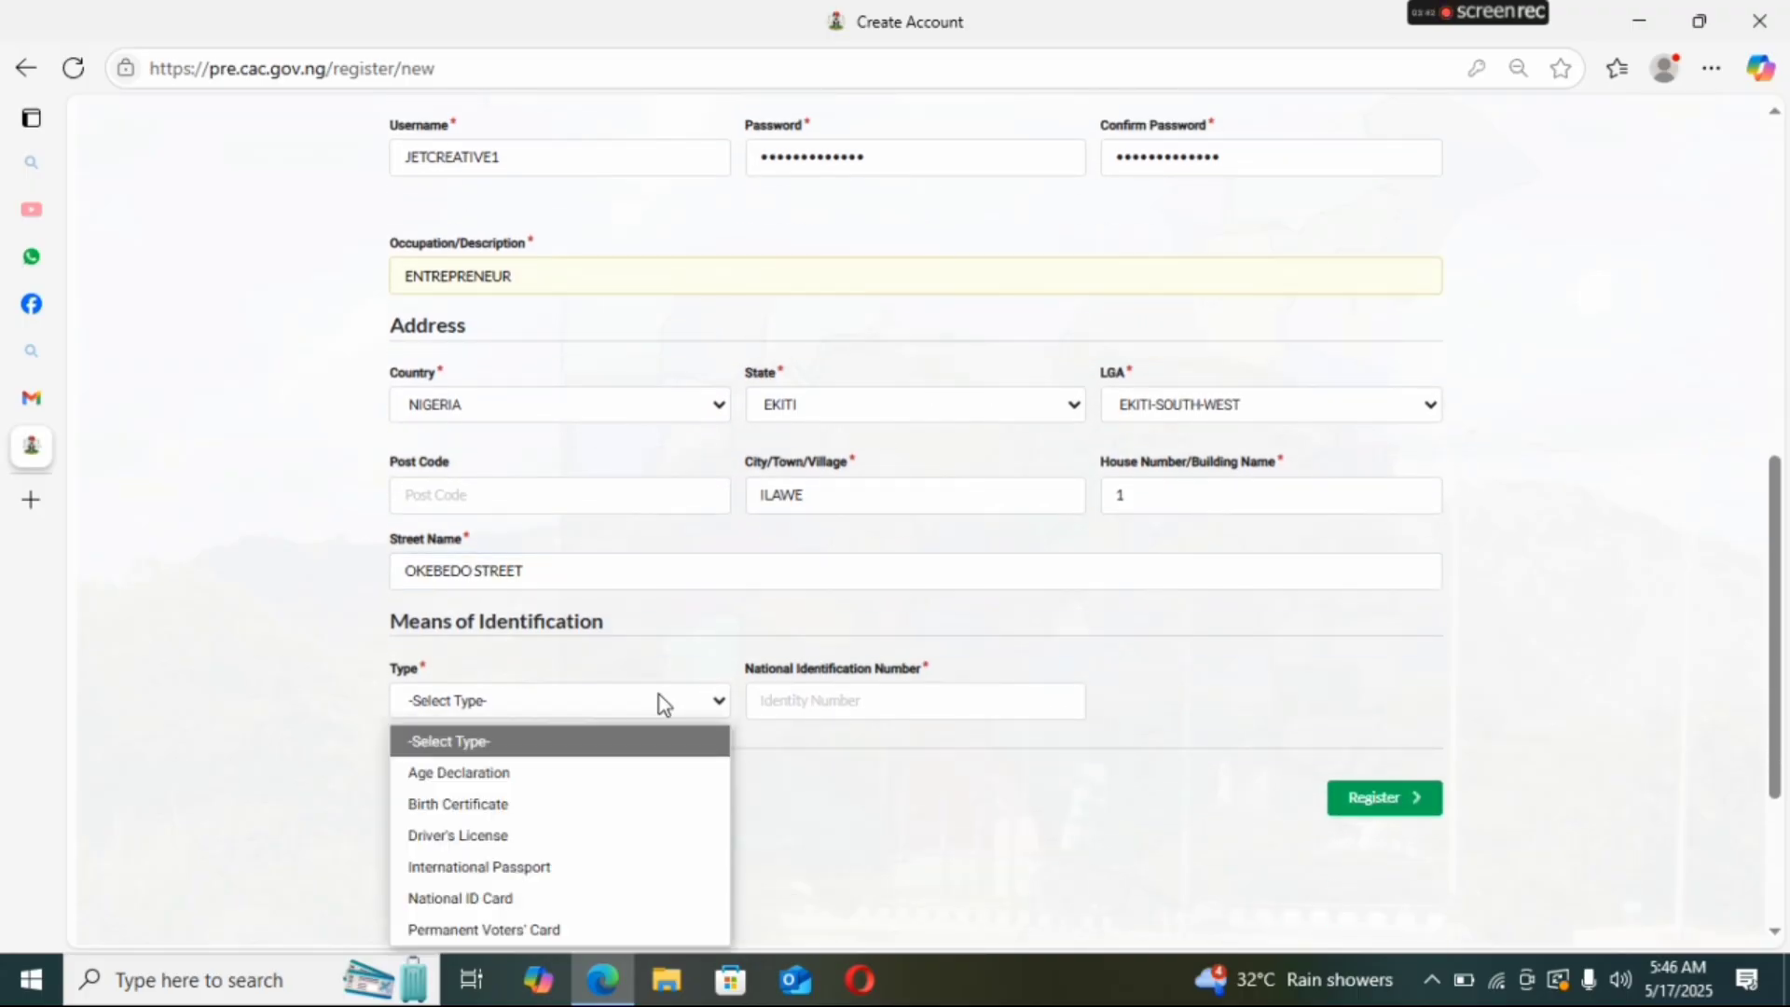
{"action": "left_click", "coordinate": [601, 898]}
{"action": "left_click", "coordinate": [897, 698]}
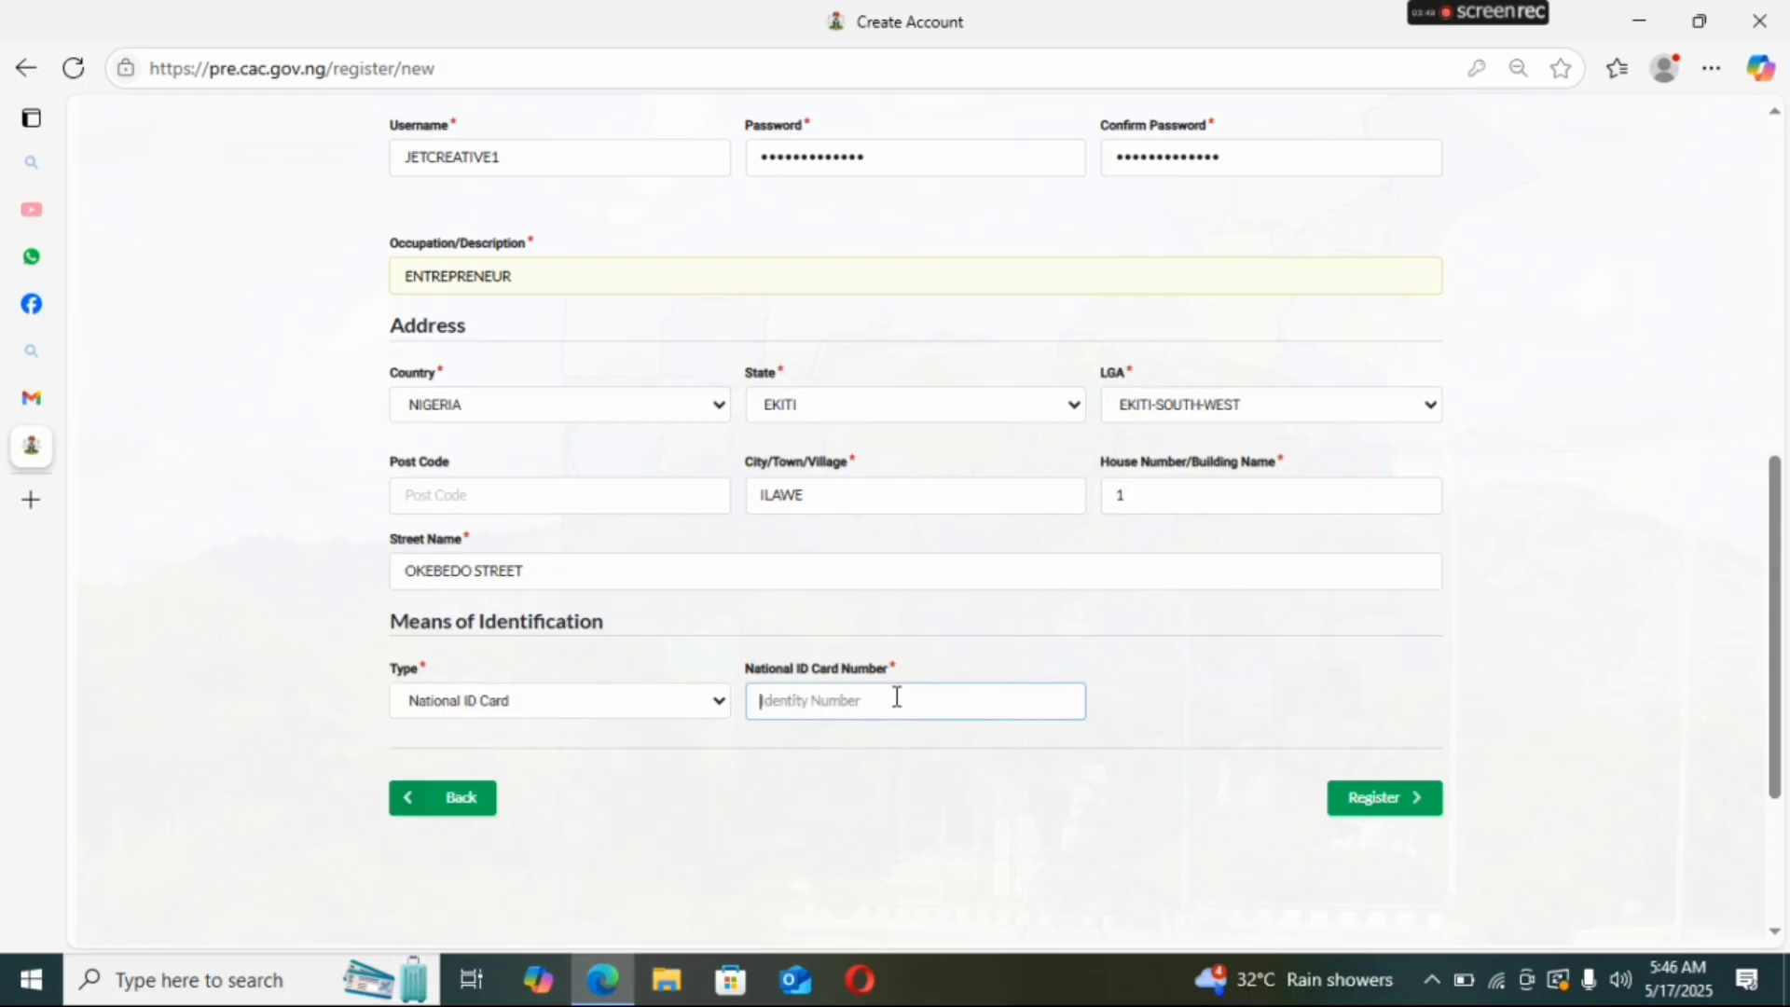
Submit the registration form and decline Edge's offer to save the password.
{"action": "left_click", "coordinate": [1361, 798]}
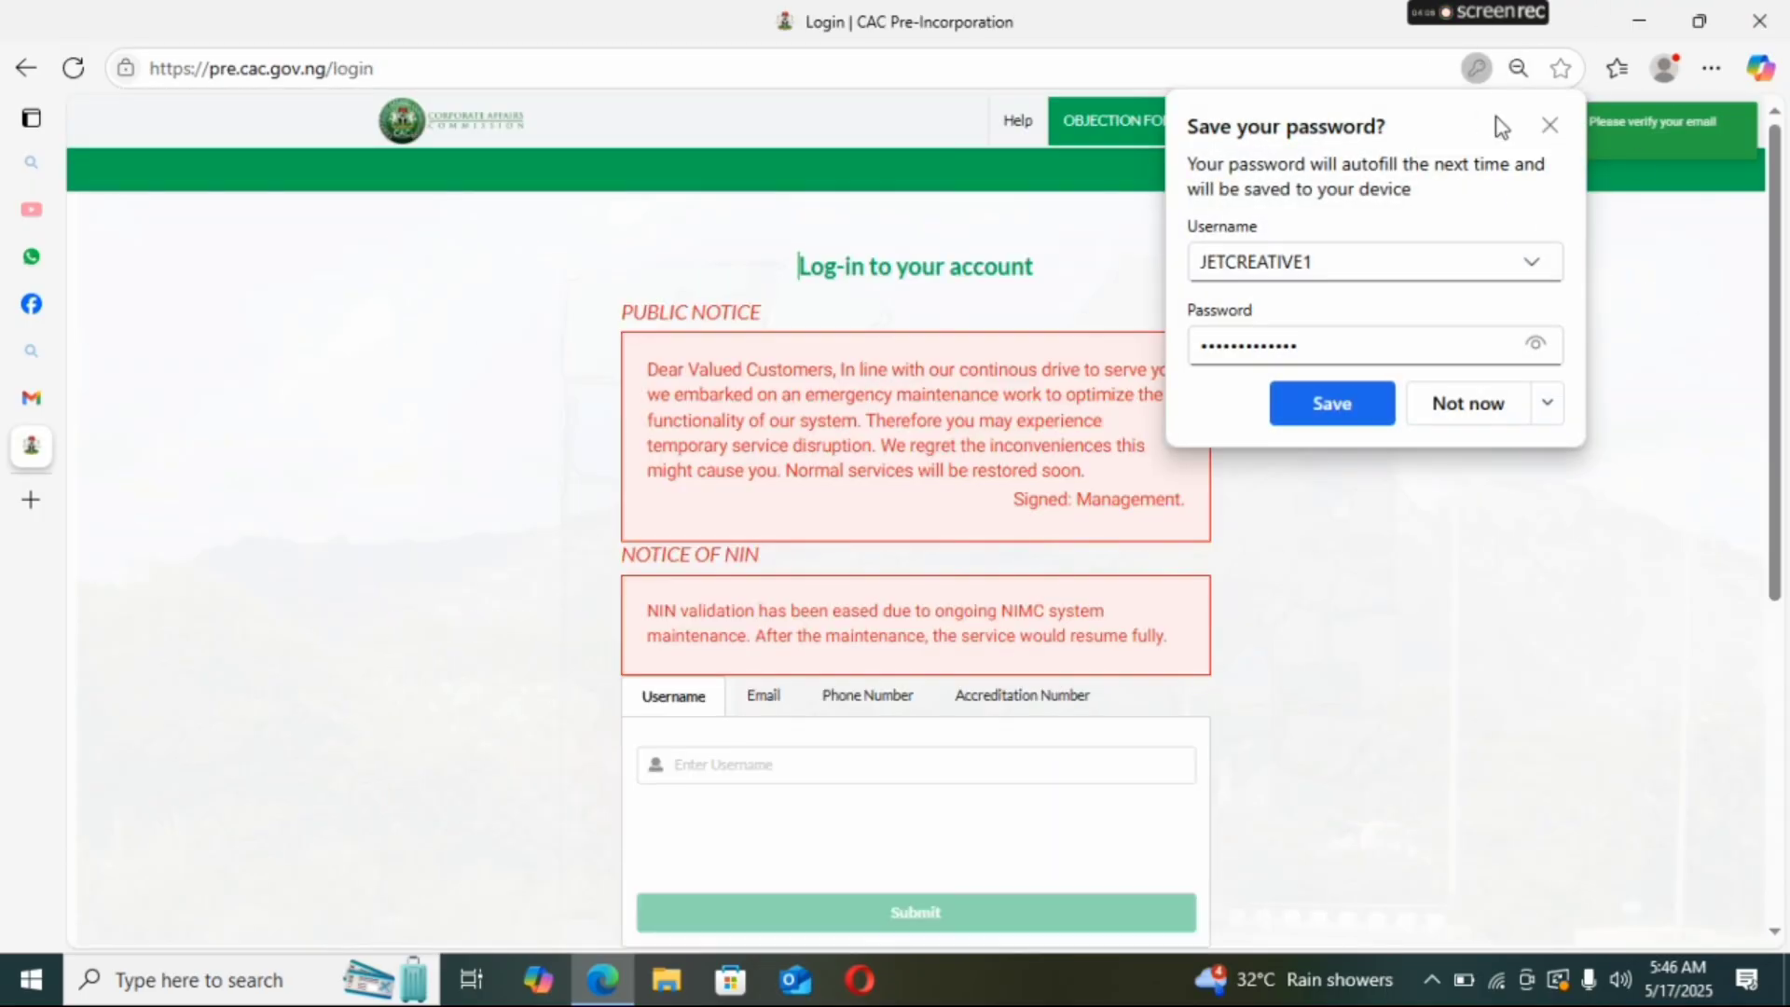
{"action": "left_click", "coordinate": [1474, 402]}
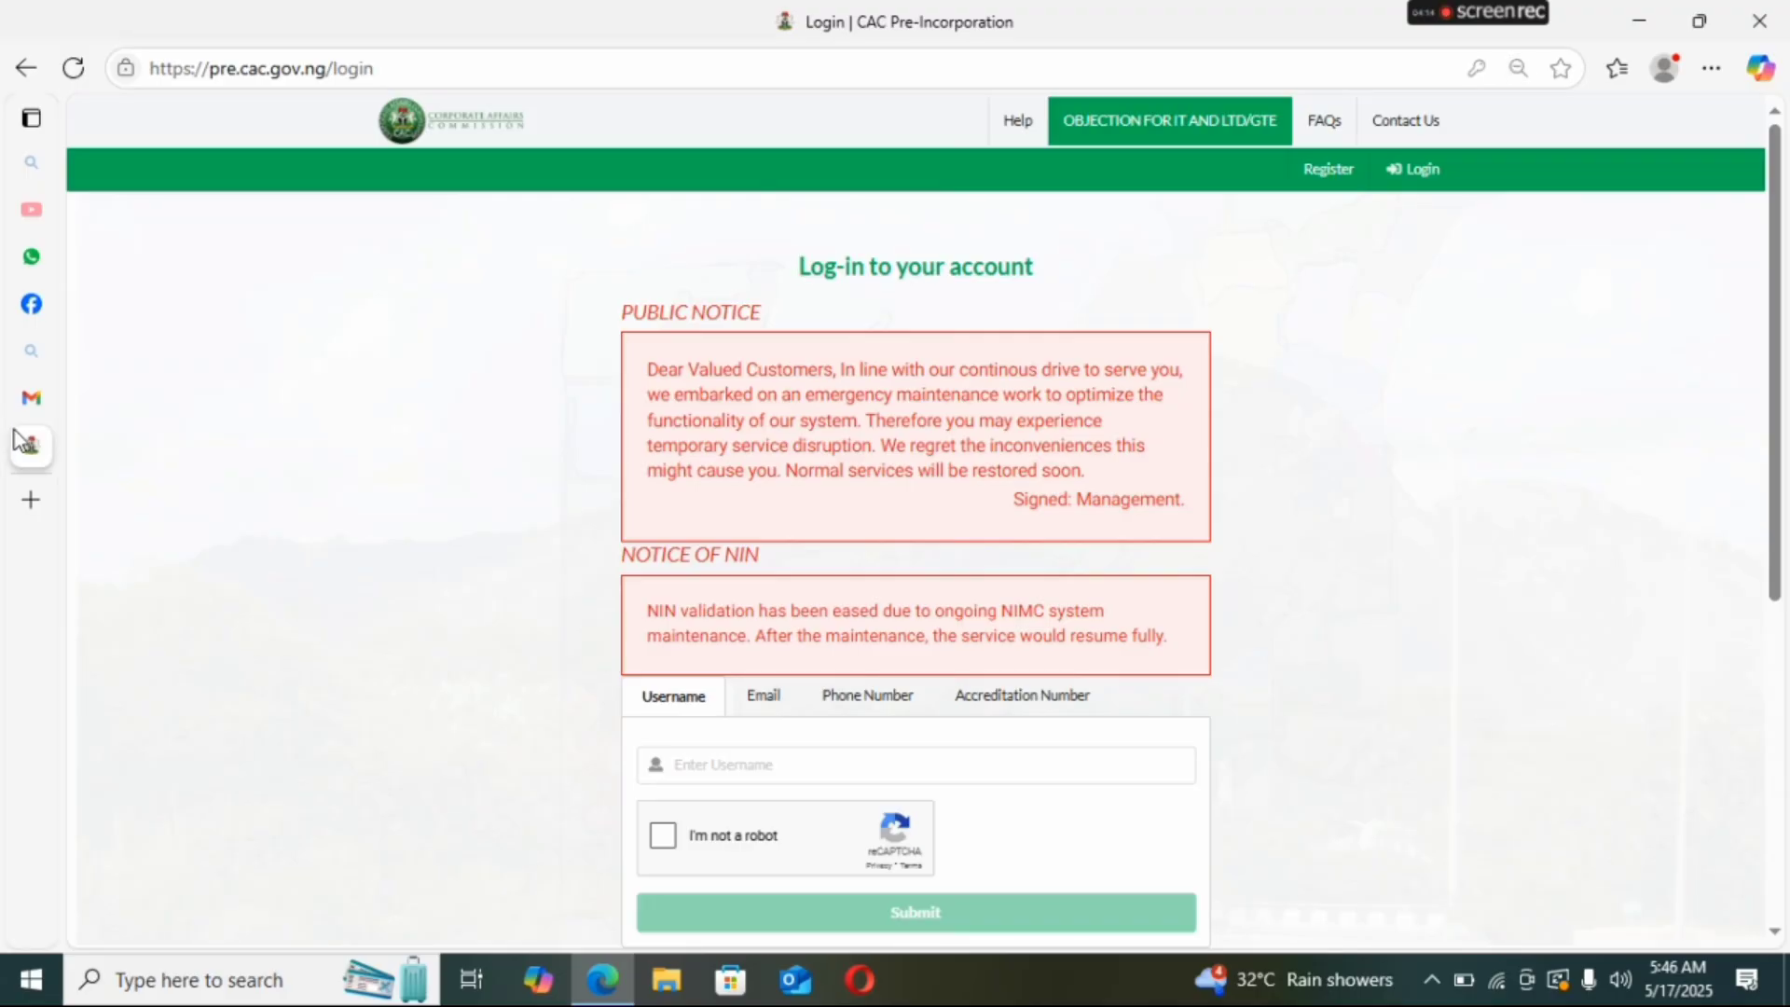
Open the CAC ACCOUNT VERIFICATION email in Gmail and follow its Click Here link to confirm the email.
{"action": "left_click", "coordinate": [31, 397]}
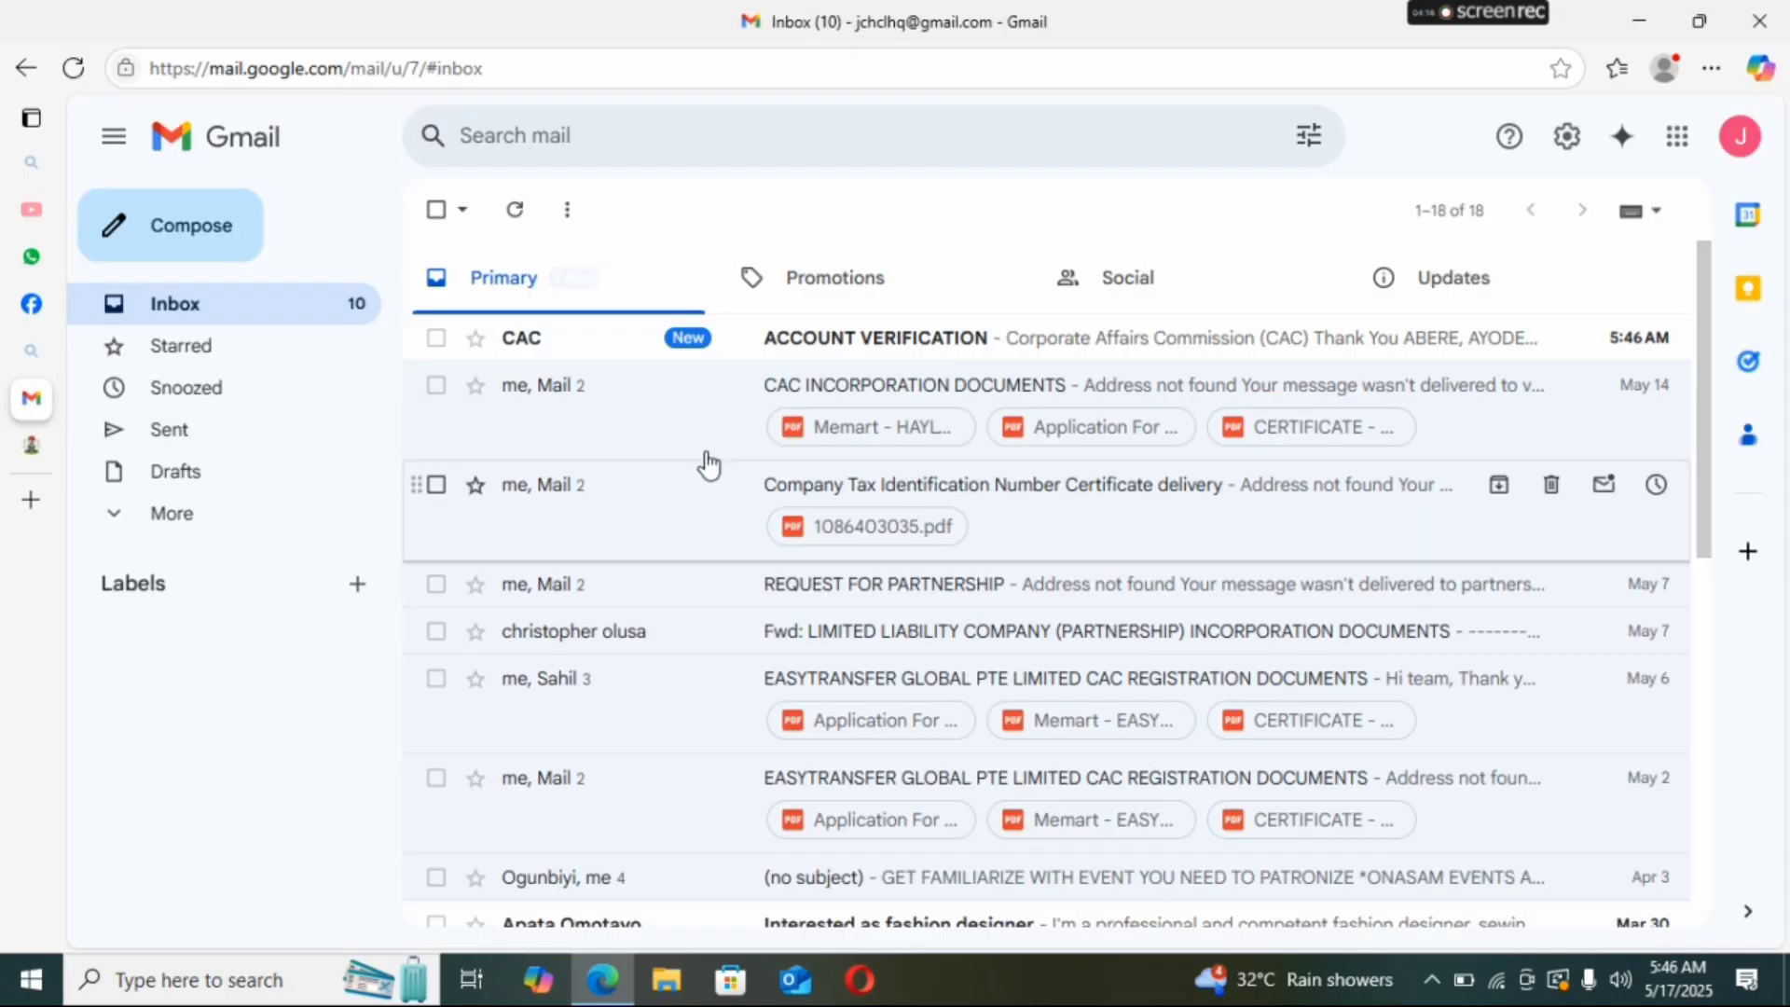
{"action": "left_click", "coordinate": [904, 334]}
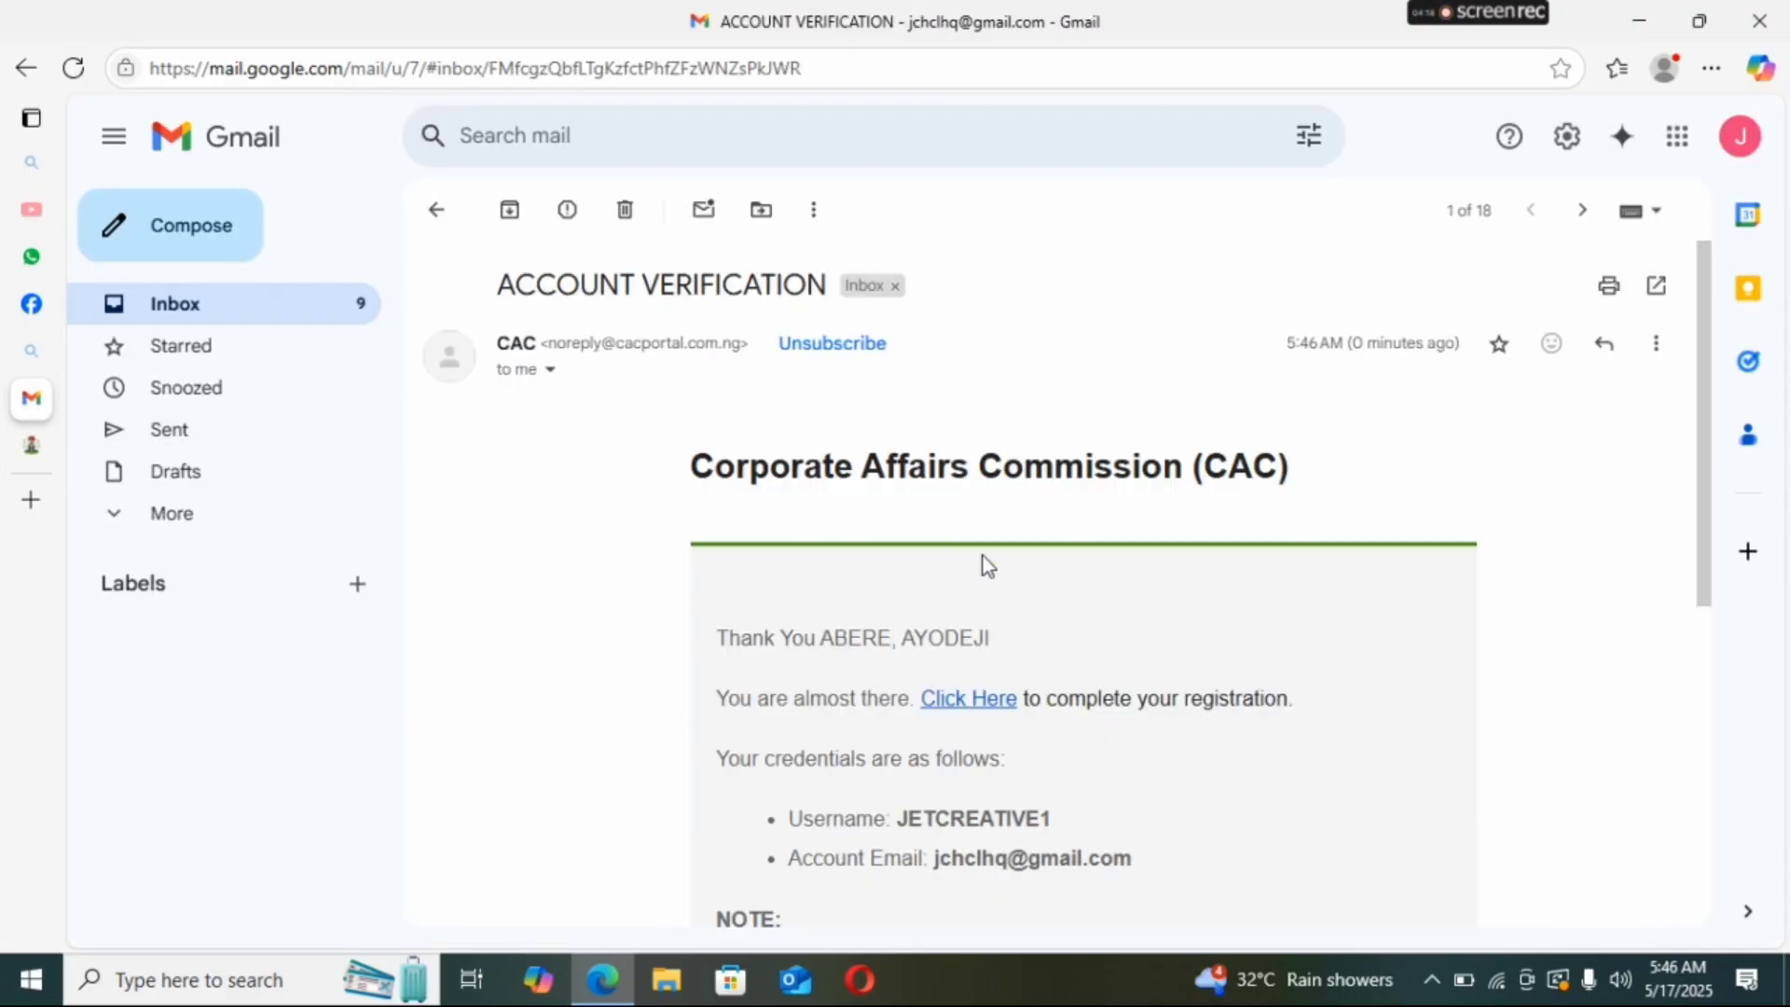
{"action": "scroll", "coordinate": [989, 566], "scroll_direction": "down", "scroll_amount": 2}
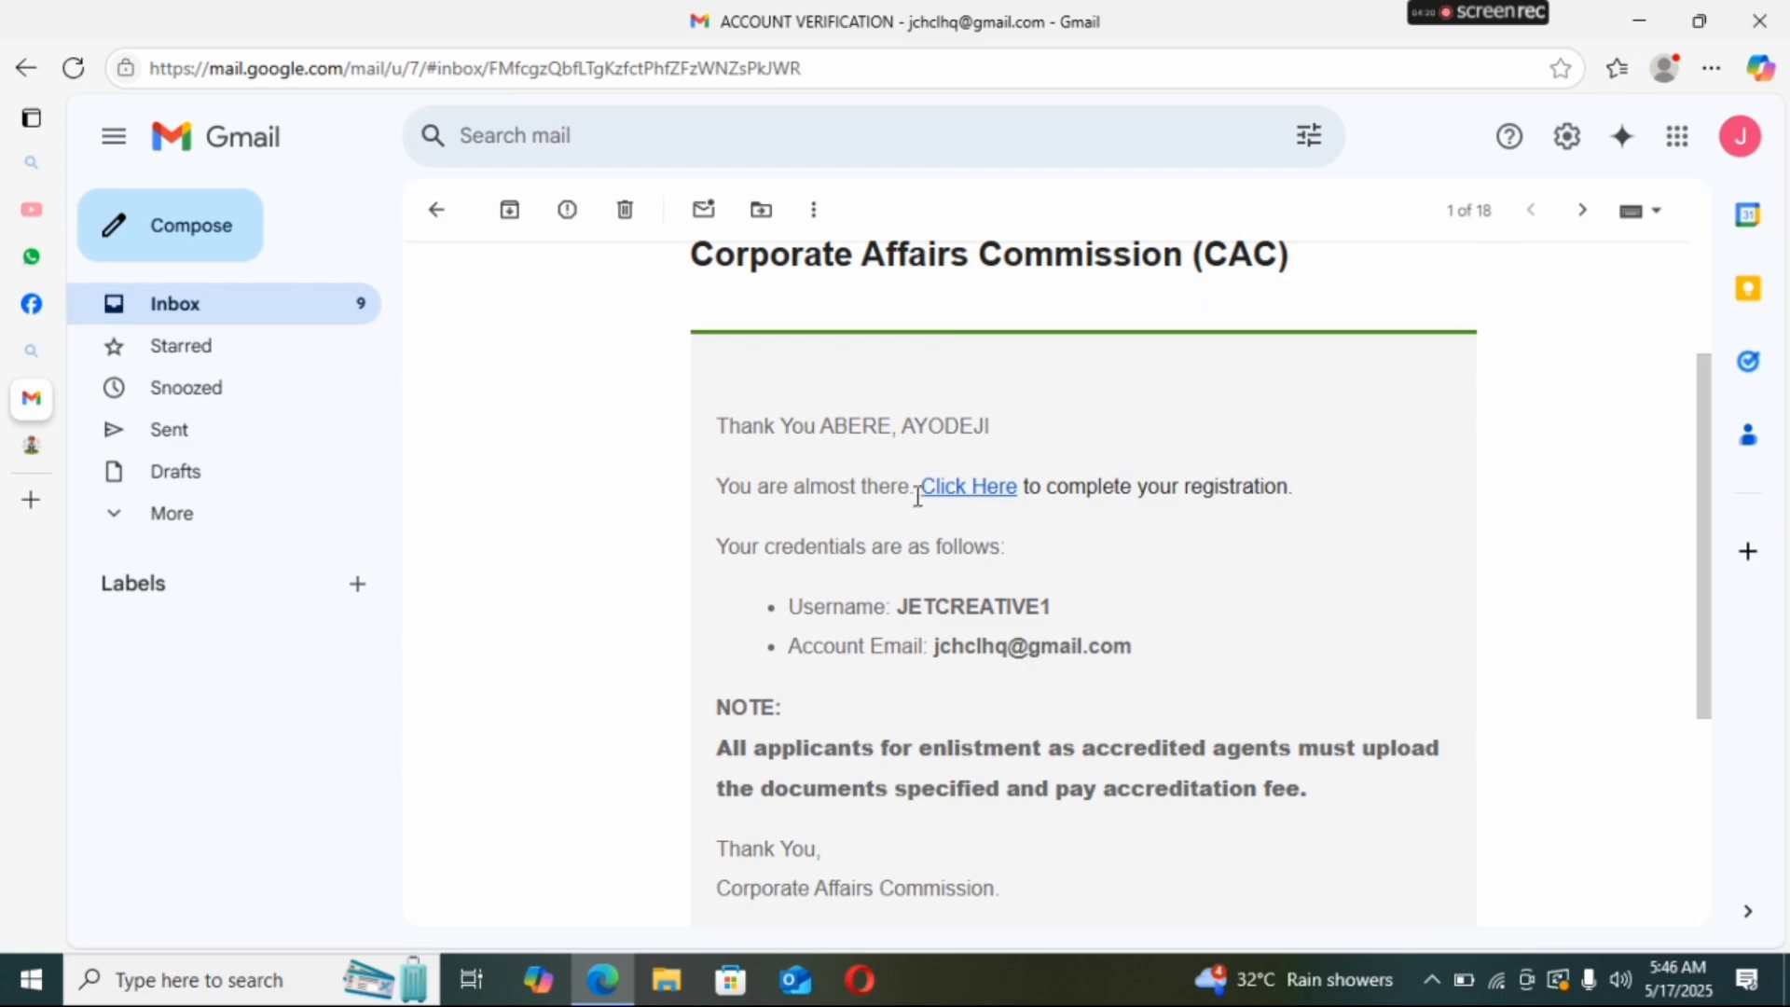
{"action": "left_click", "coordinate": [983, 487]}
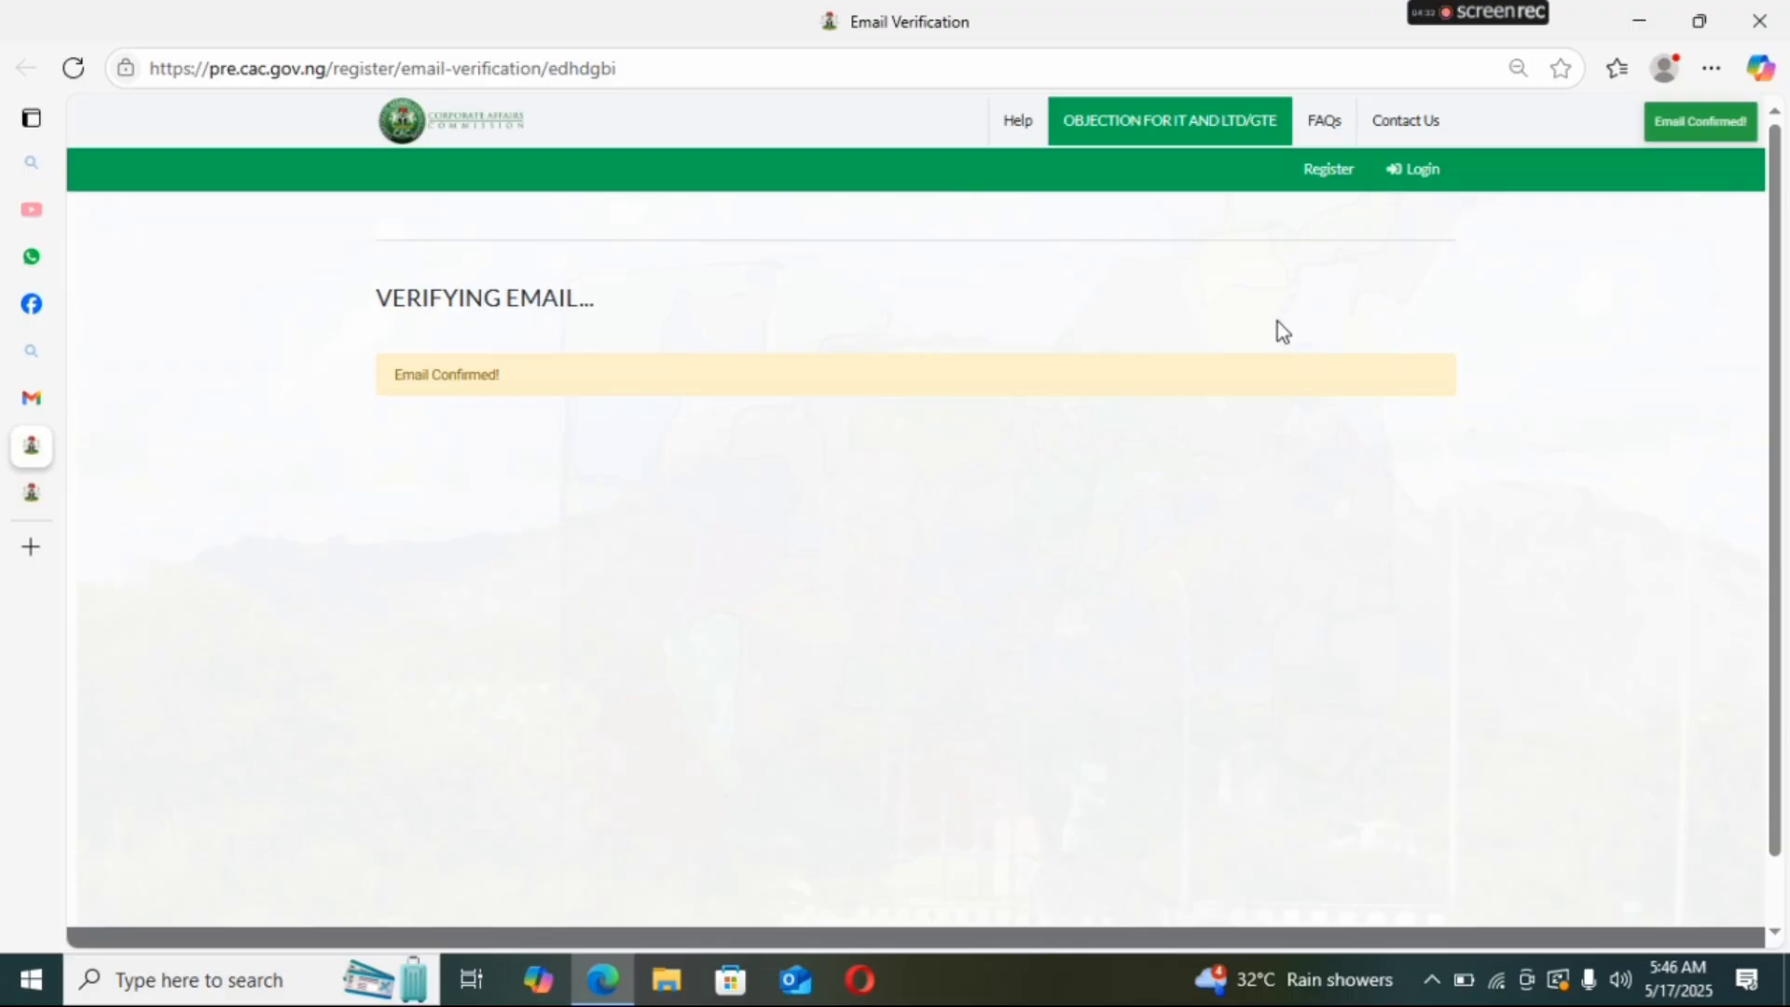
On the portal's login page, enter the new account's username, tick I'm not a robot, and submit.
{"action": "left_click", "coordinate": [1418, 167]}
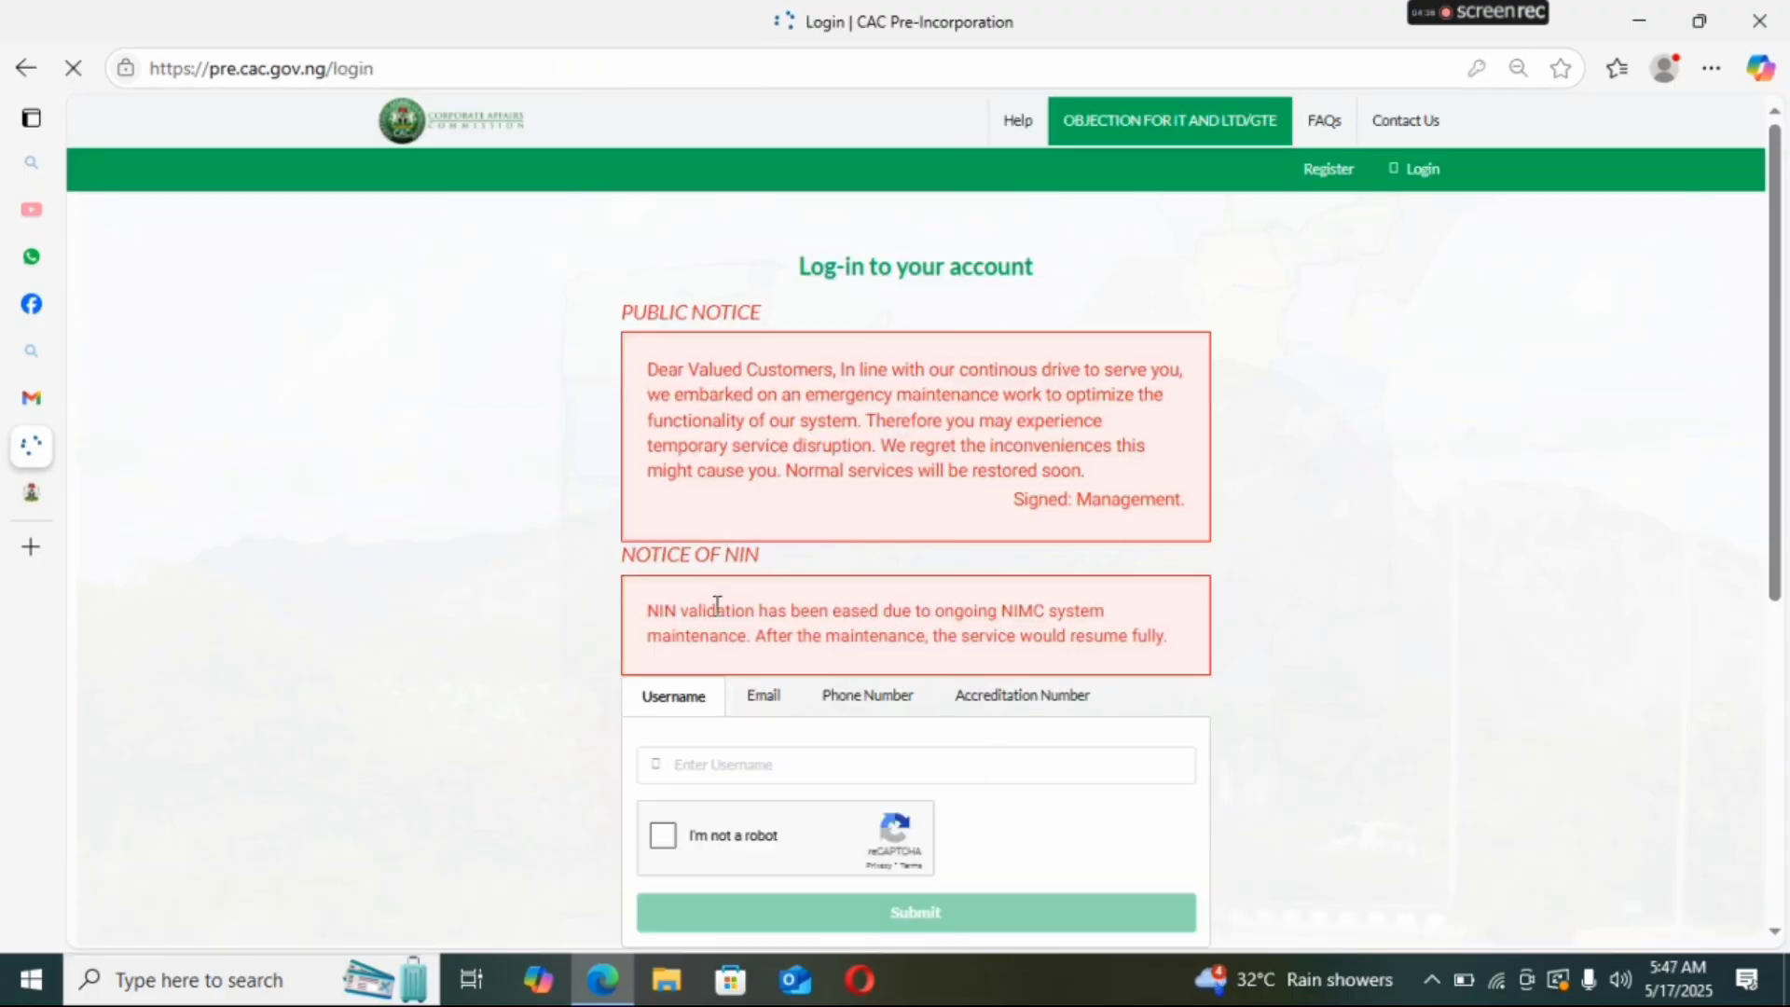
{"action": "left_click", "coordinate": [729, 765]}
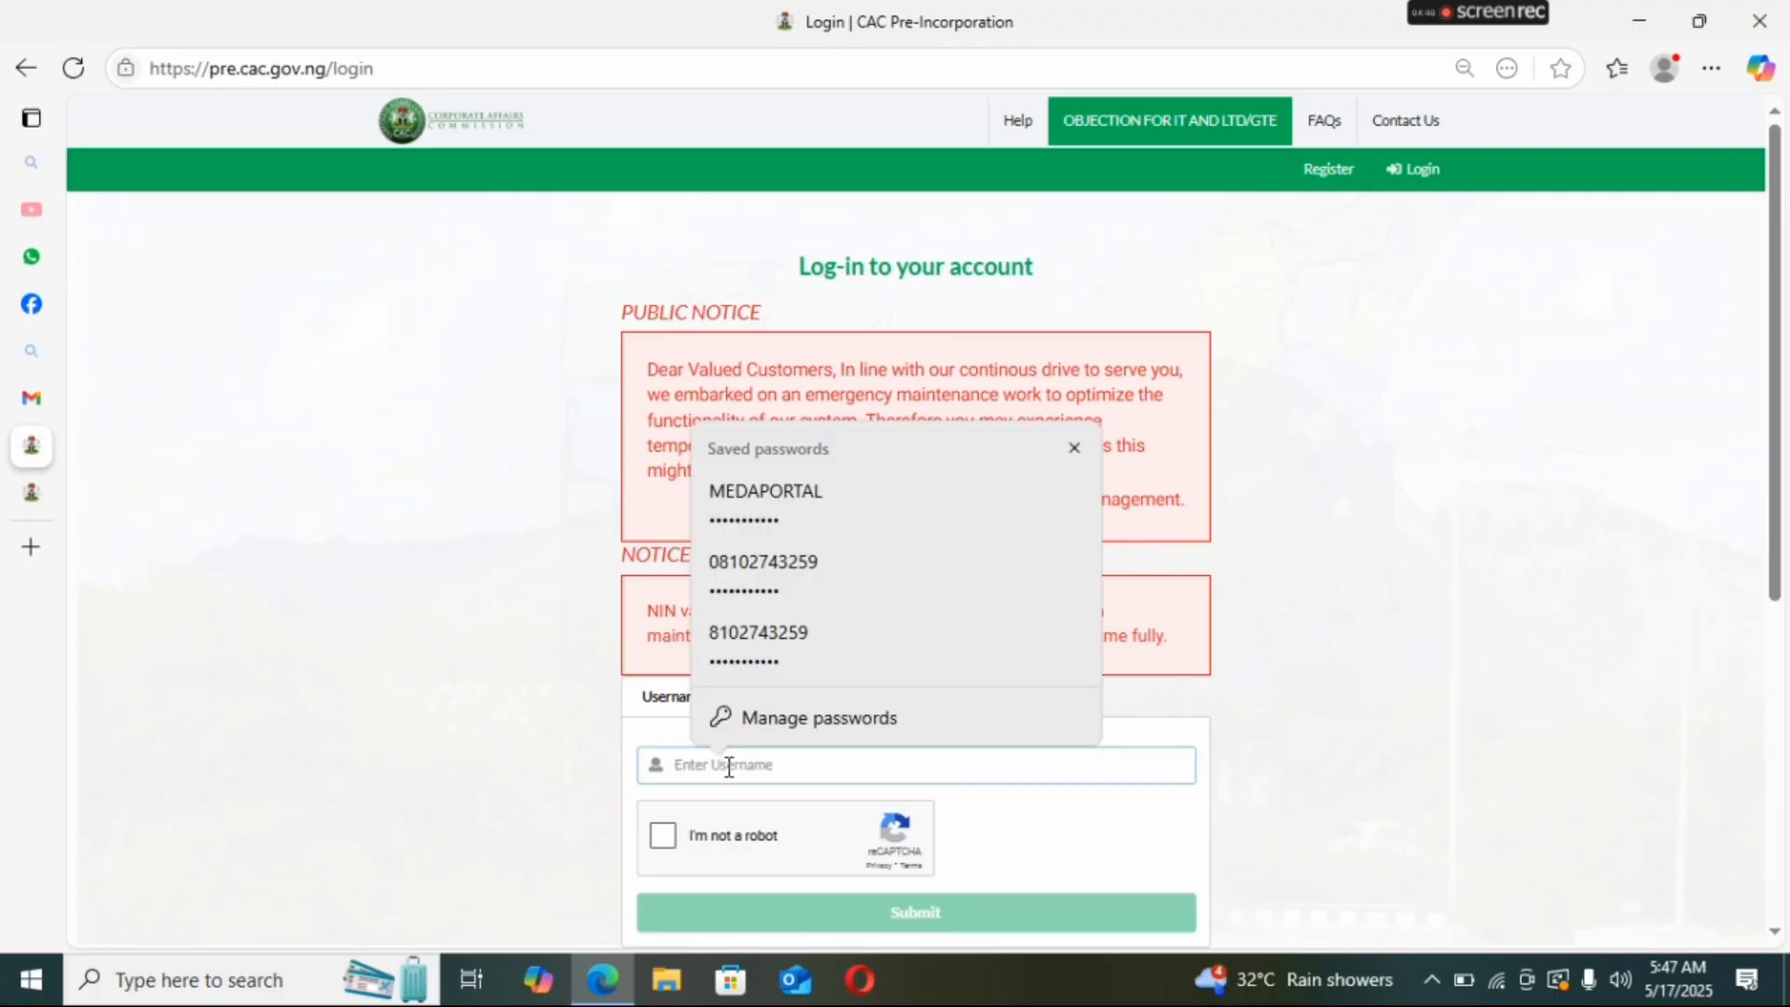
{"action": "type", "text": "1"}
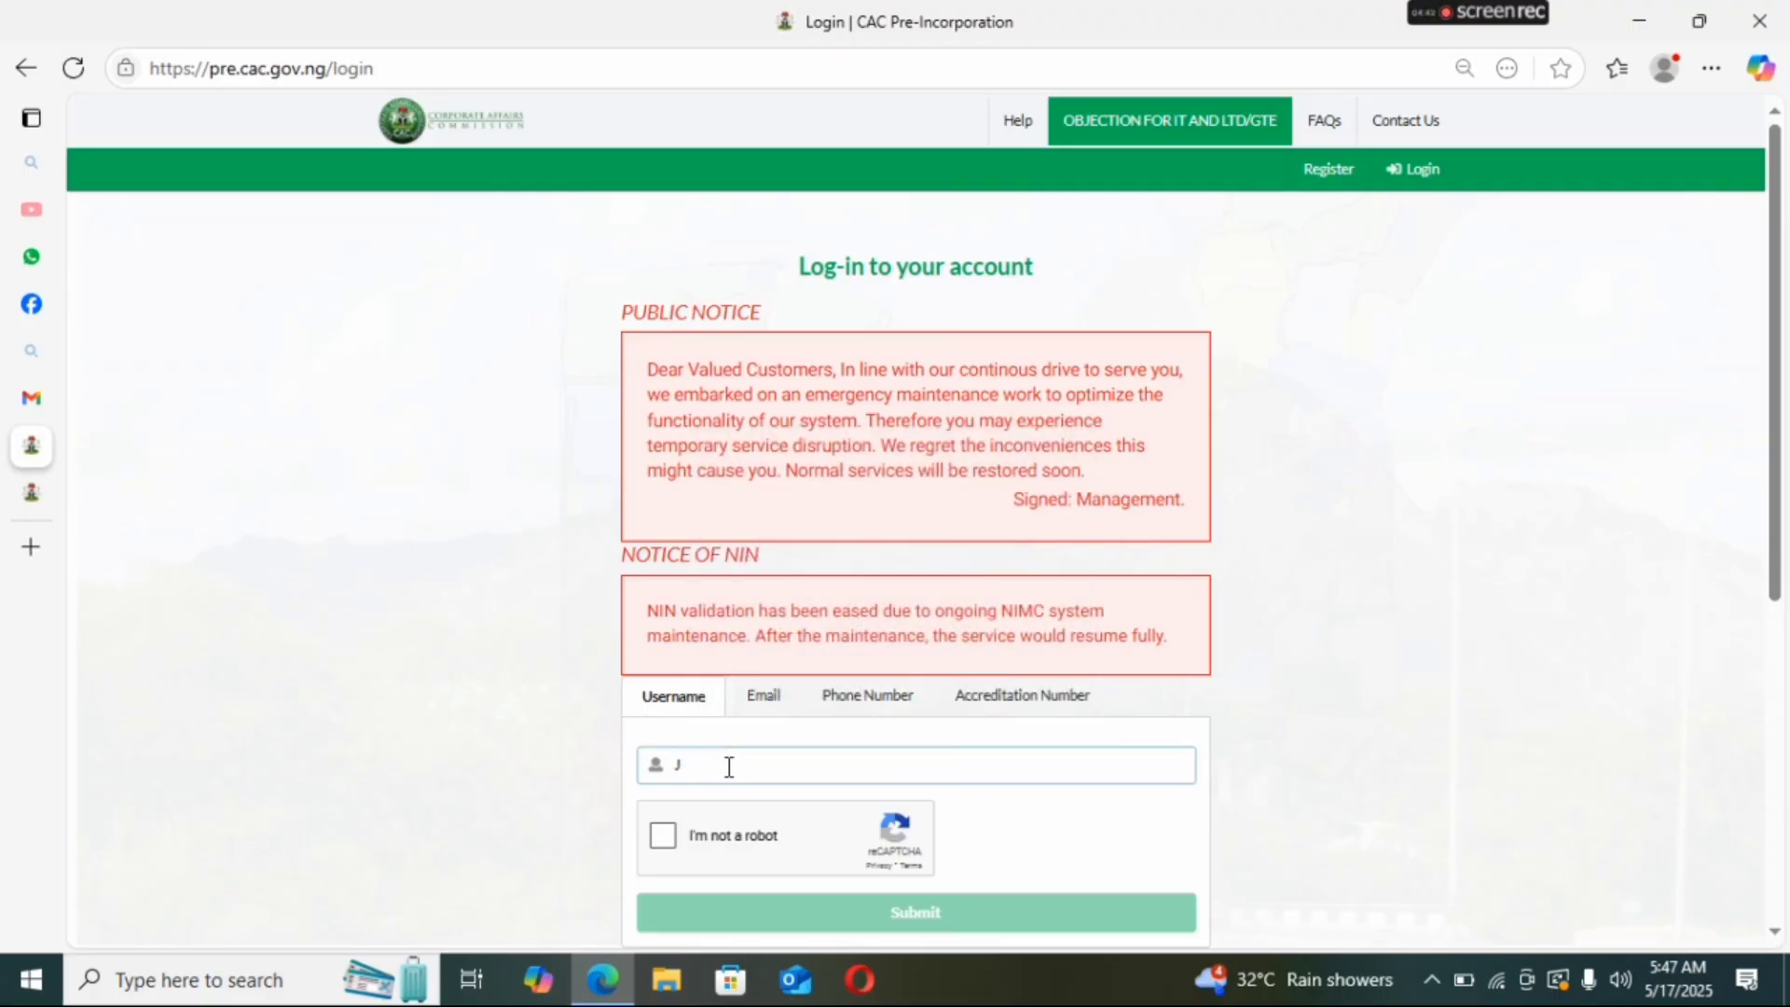
{"action": "type", "text": "ETCREATIVE1"}
{"action": "left_click", "coordinate": [663, 835]}
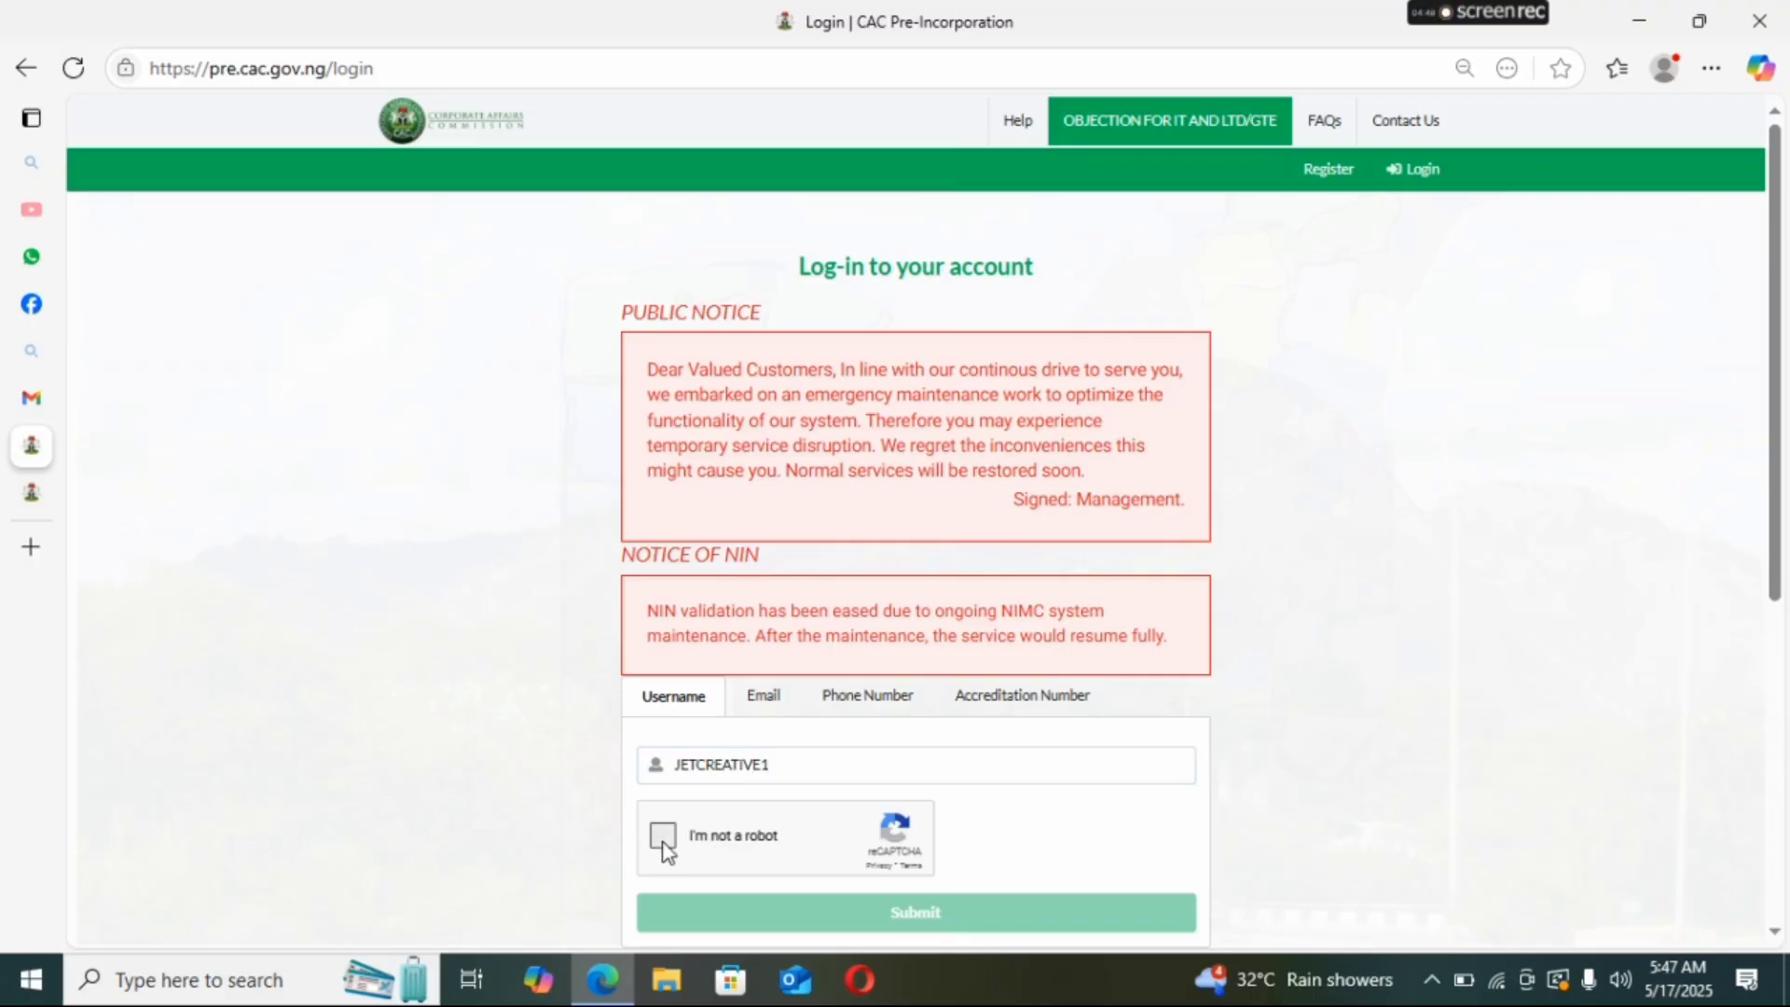
{"action": "left_click", "coordinate": [888, 914]}
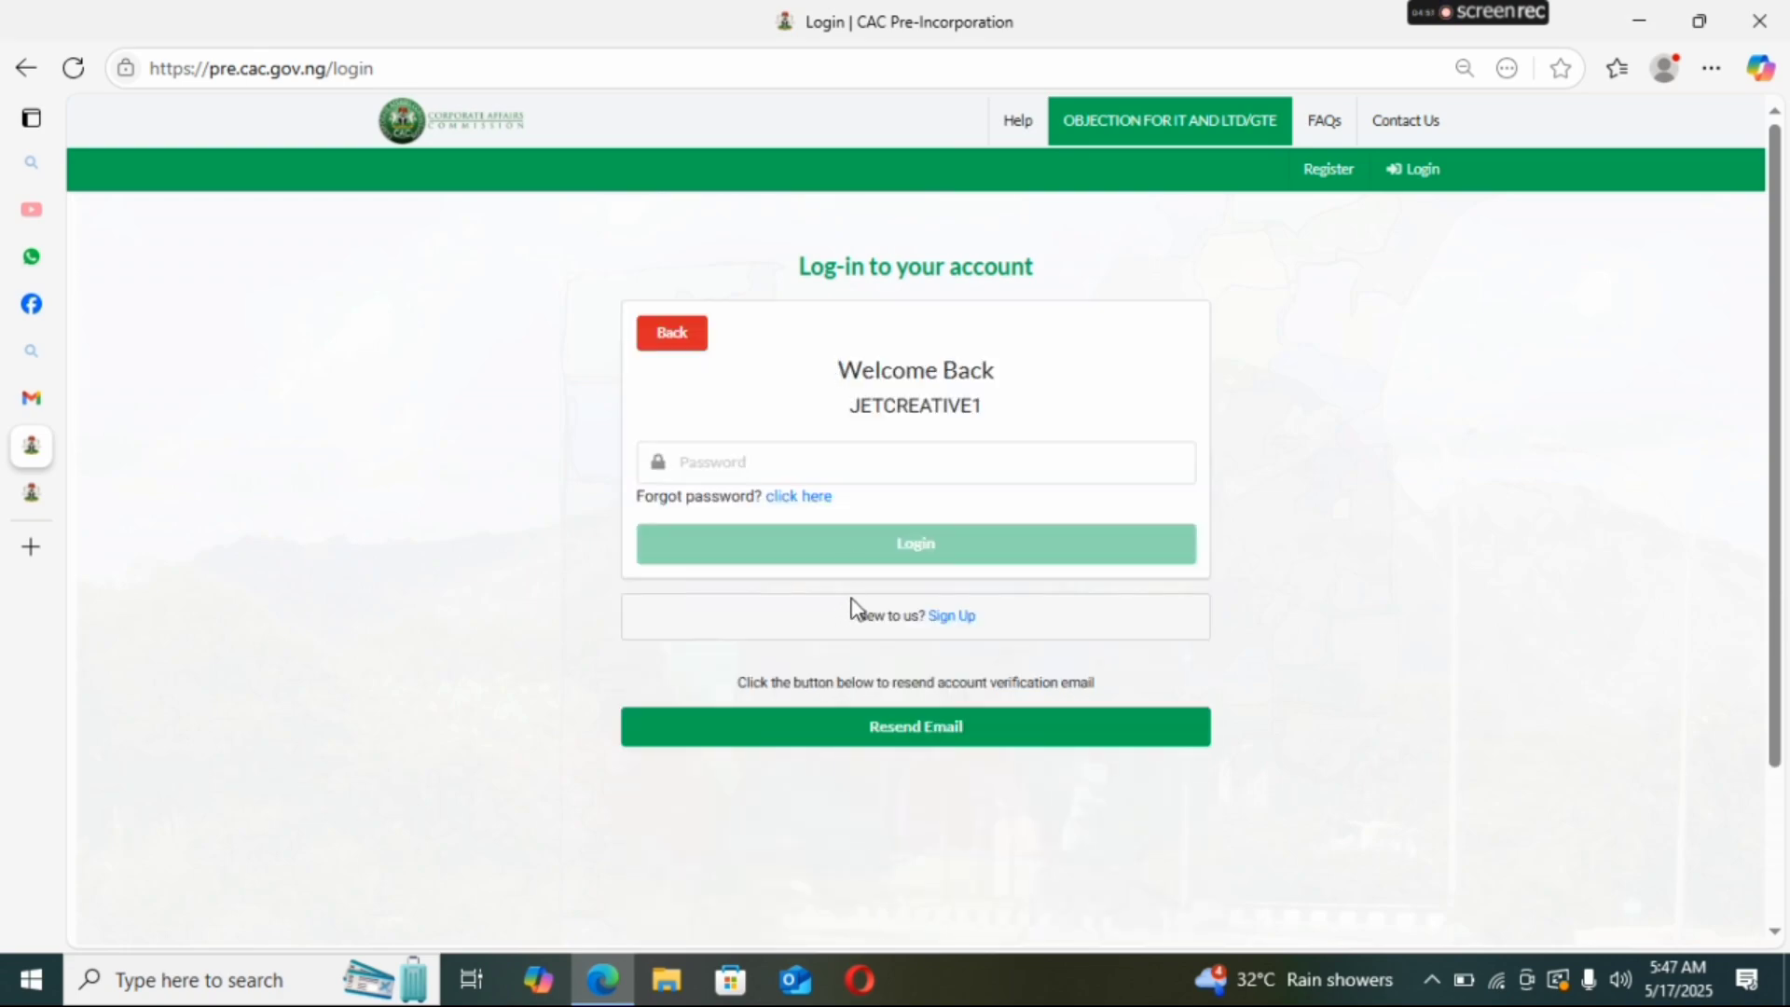
Enter the account password on the Welcome Back step and log in to the dashboard.
{"action": "left_click", "coordinate": [866, 463]}
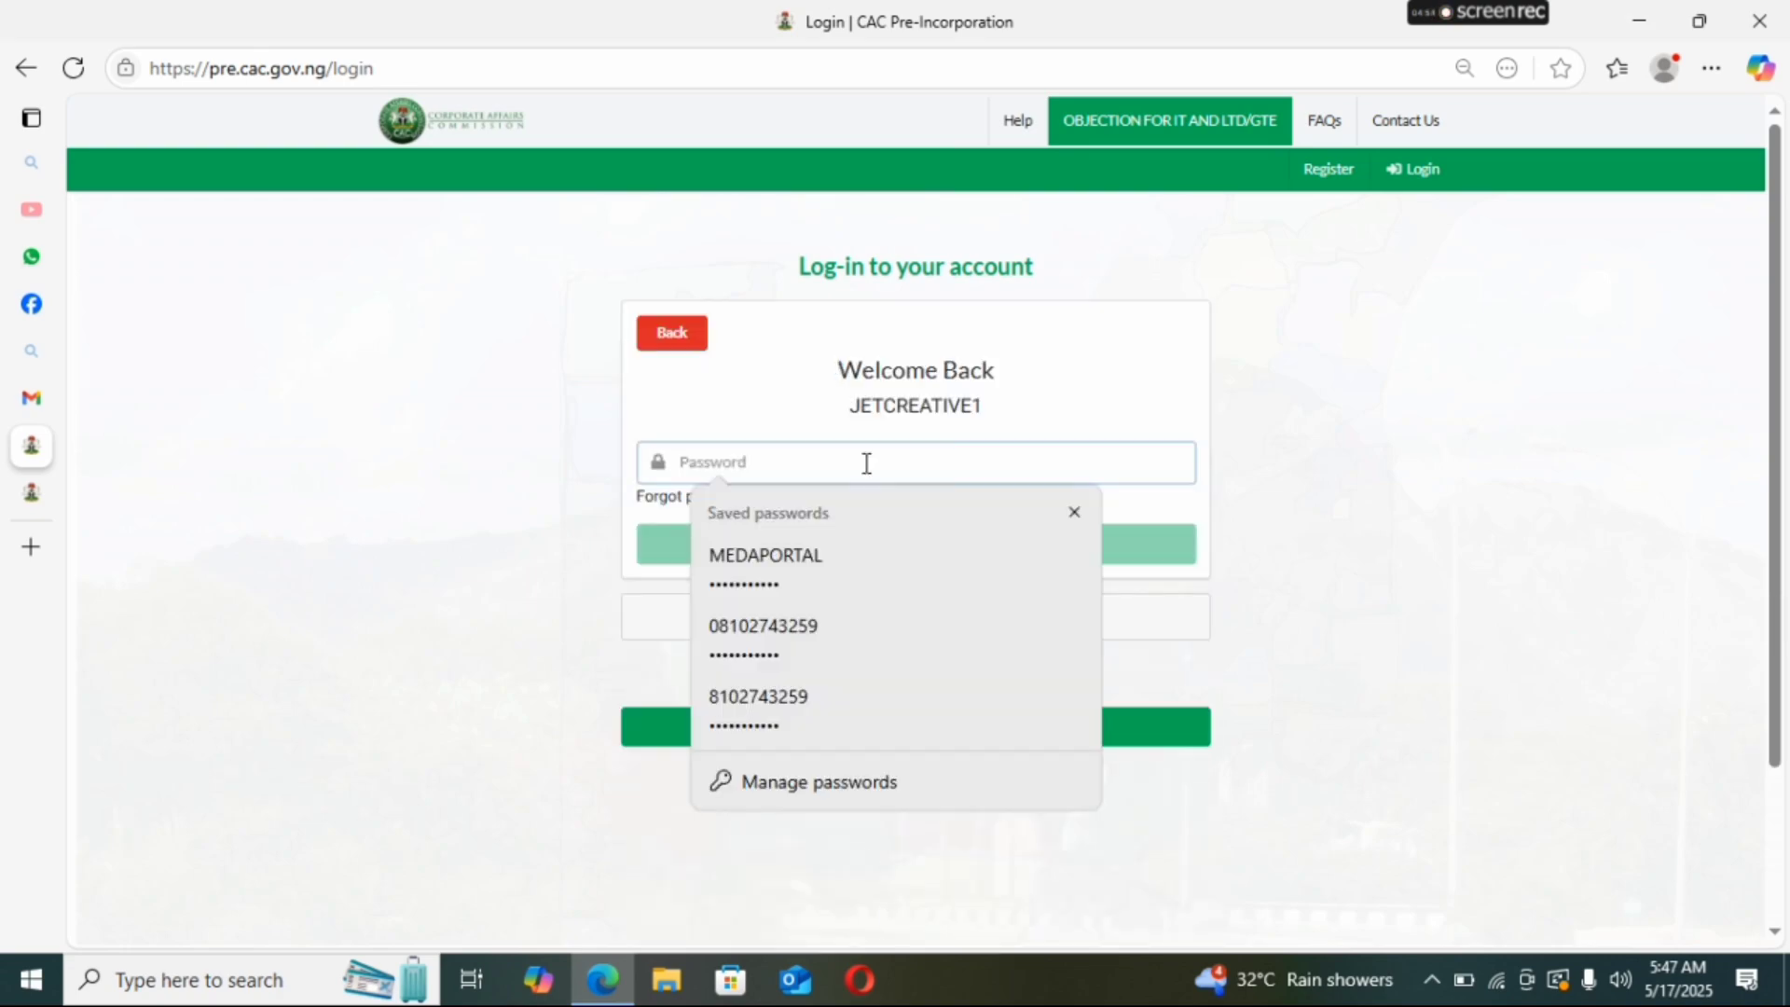
{"action": "type", "text": "••••"}
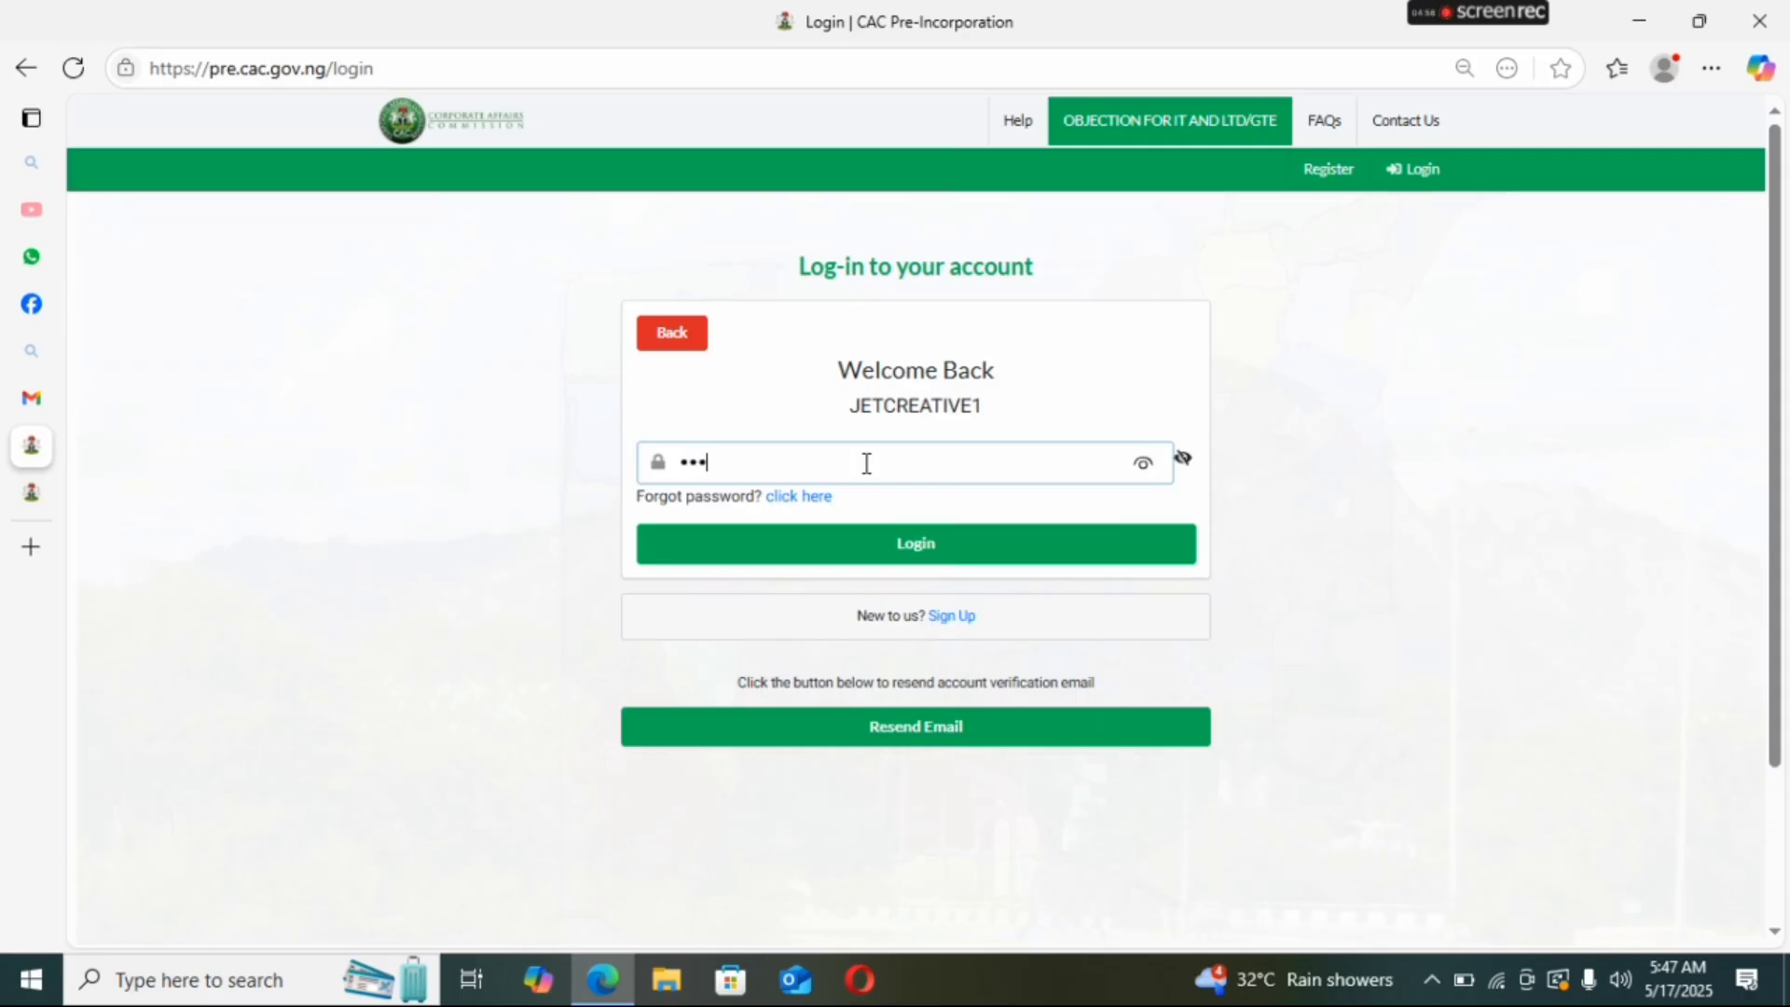
{"action": "type", "text": "•••••••••"}
{"action": "left_click", "coordinate": [960, 539]}
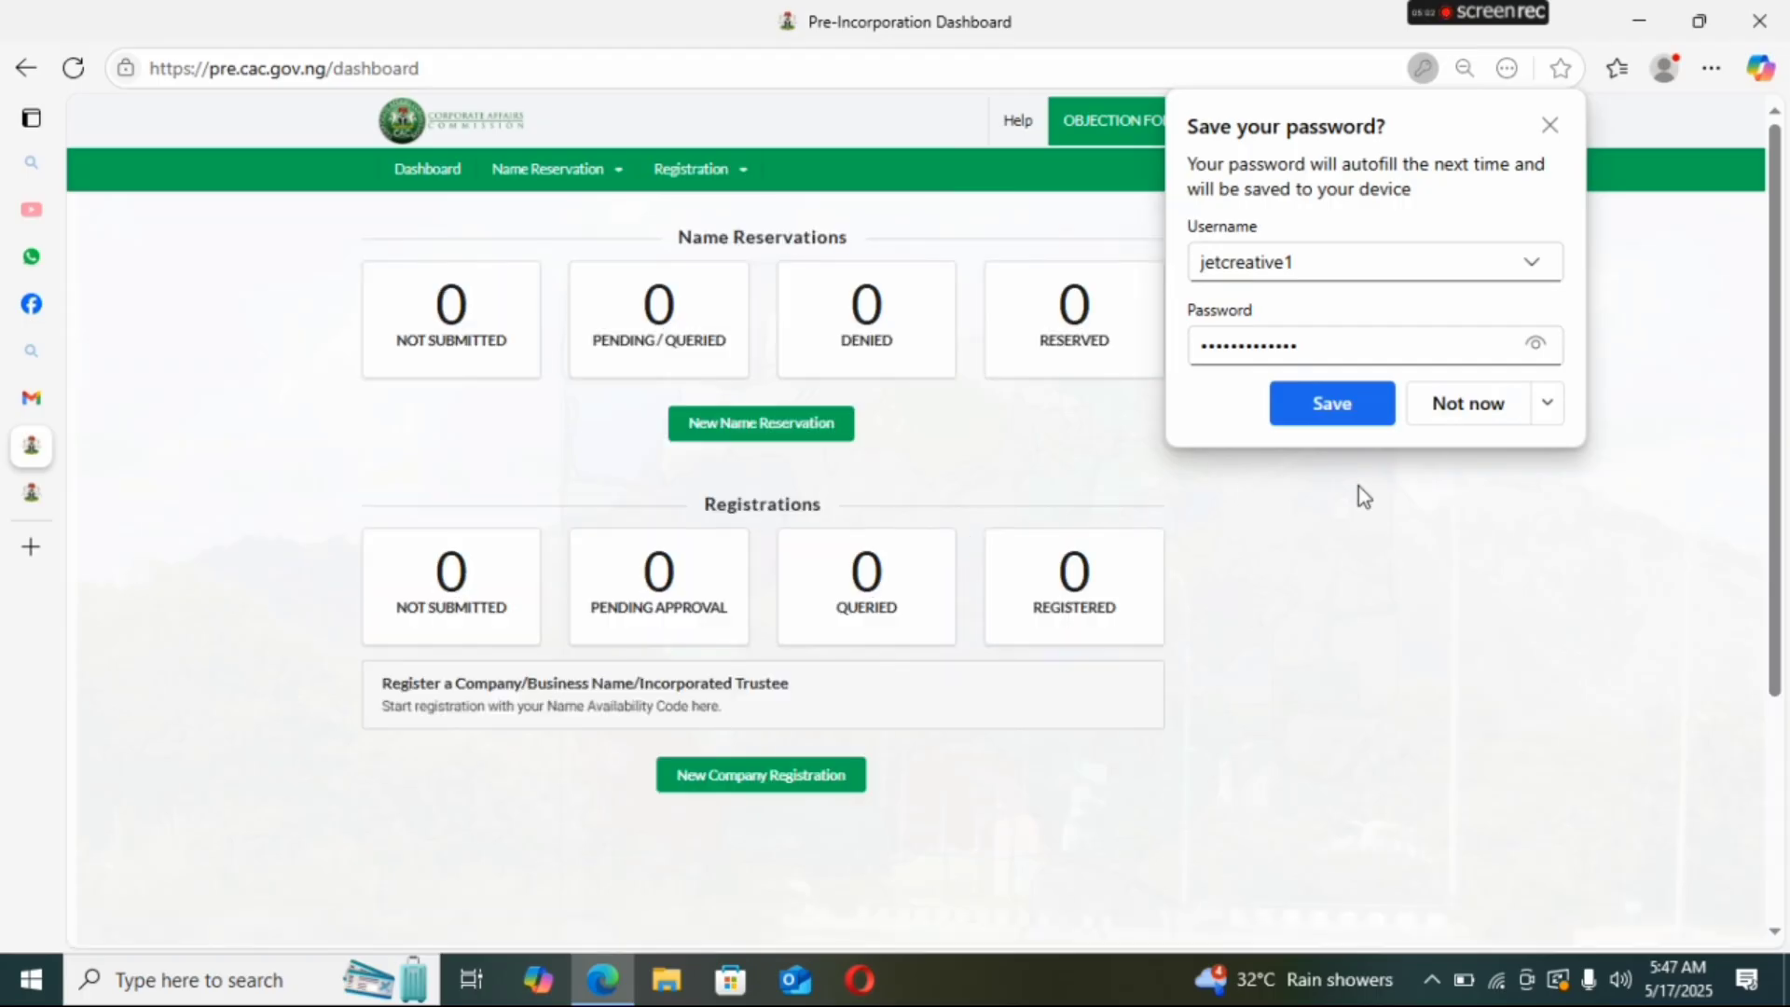